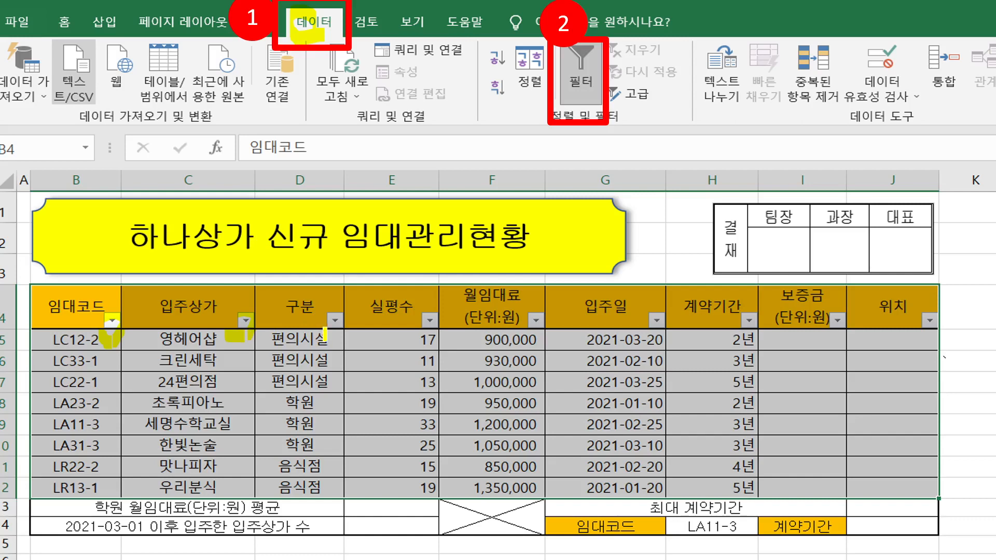
{"action": "mouse_move", "coordinate": [334, 335]}
{"action": "left_mouse_down"}
{"action": "mouse_move", "coordinate": [333, 321]}
{"action": "mouse_move", "coordinate": [300, 358]}
{"action": "mouse_move", "coordinate": [301, 487]}
{"action": "left_mouse_up"}
{"action": "mouse_move", "coordinate": [315, 437]}
{"action": "left_mouse_down"}
{"action": "mouse_move", "coordinate": [295, 446]}
{"action": "mouse_move", "coordinate": [287, 412]}
{"action": "mouse_move", "coordinate": [314, 412]}
{"action": "mouse_move", "coordinate": [310, 445]}
{"action": "left_mouse_up"}
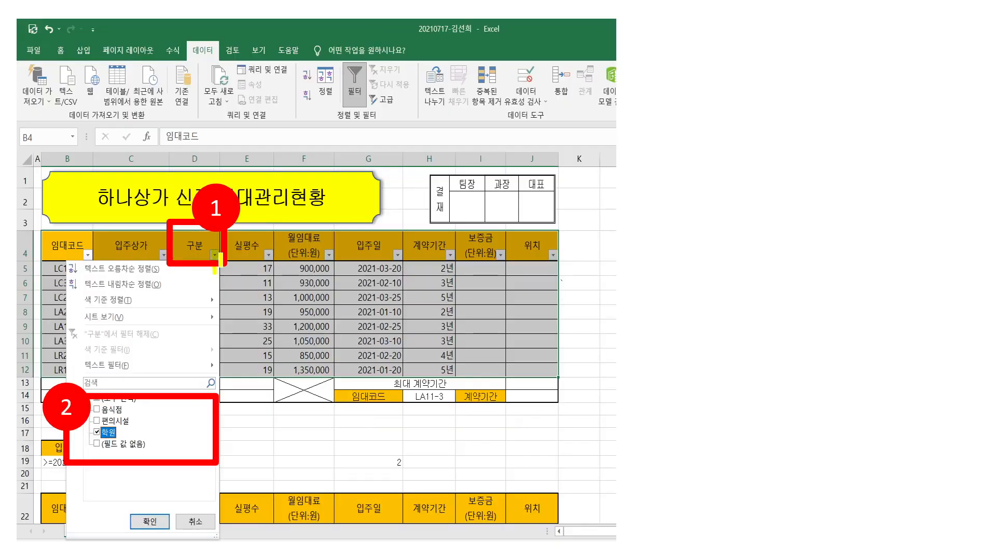
{"action": "left_click_drag", "start_coordinate": [97, 397], "coordinate": [92, 453]}
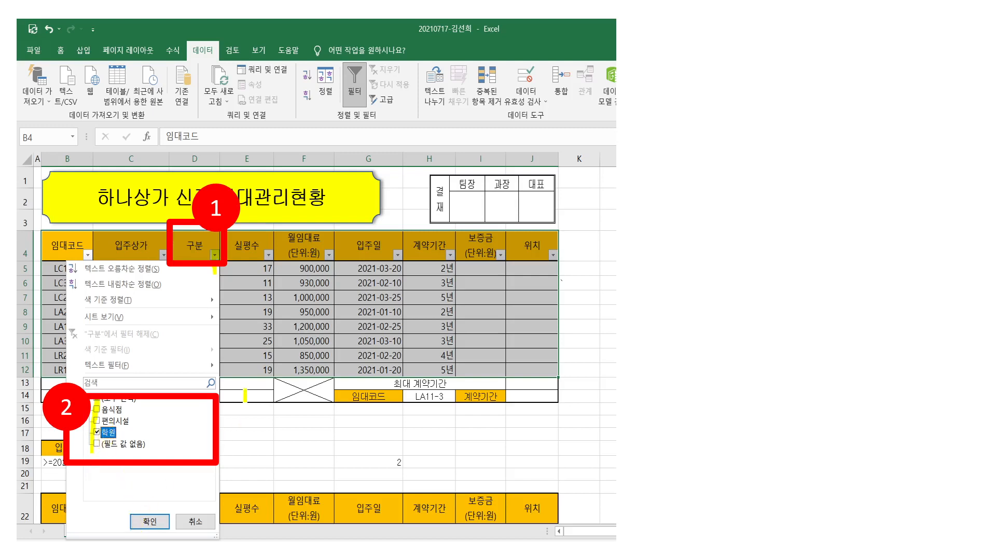
{"action": "left_click_drag", "start_coordinate": [431, 431], "coordinate": [382, 492]}
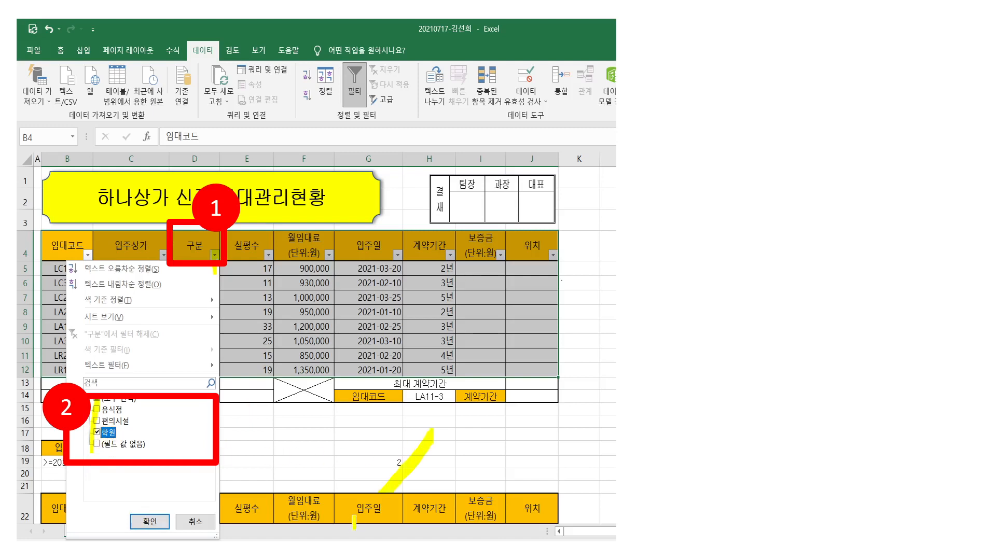
{"action": "left_click_drag", "start_coordinate": [346, 414], "coordinate": [428, 528]}
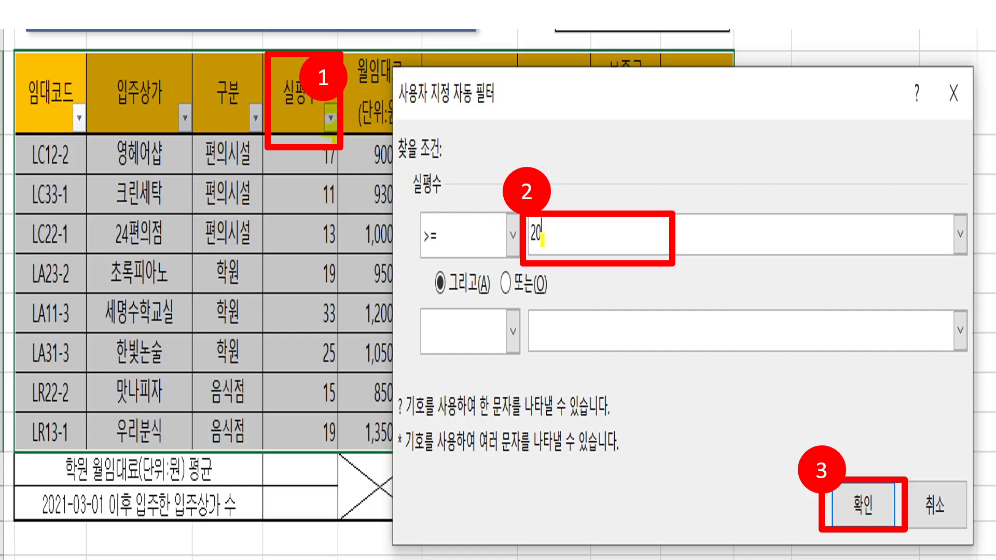
{"action": "mouse_move", "coordinate": [455, 254]}
{"action": "left_mouse_down"}
{"action": "mouse_move", "coordinate": [433, 254]}
{"action": "mouse_move", "coordinate": [413, 211]}
{"action": "mouse_move", "coordinate": [450, 248]}
{"action": "left_mouse_up"}
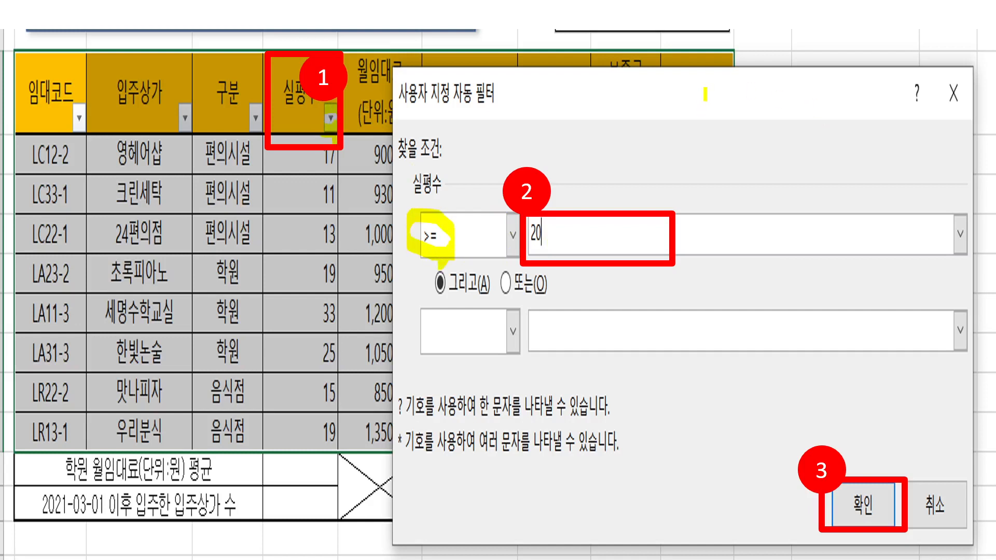
{"action": "mouse_move", "coordinate": [710, 84]}
{"action": "left_mouse_down"}
{"action": "mouse_move", "coordinate": [731, 122]}
{"action": "mouse_move", "coordinate": [706, 148]}
{"action": "left_mouse_up"}
{"action": "mouse_move", "coordinate": [748, 107]}
{"action": "left_mouse_down"}
{"action": "mouse_move", "coordinate": [777, 109]}
{"action": "mouse_move", "coordinate": [783, 137]}
{"action": "mouse_move", "coordinate": [722, 196]}
{"action": "mouse_move", "coordinate": [747, 239]}
{"action": "left_mouse_up"}
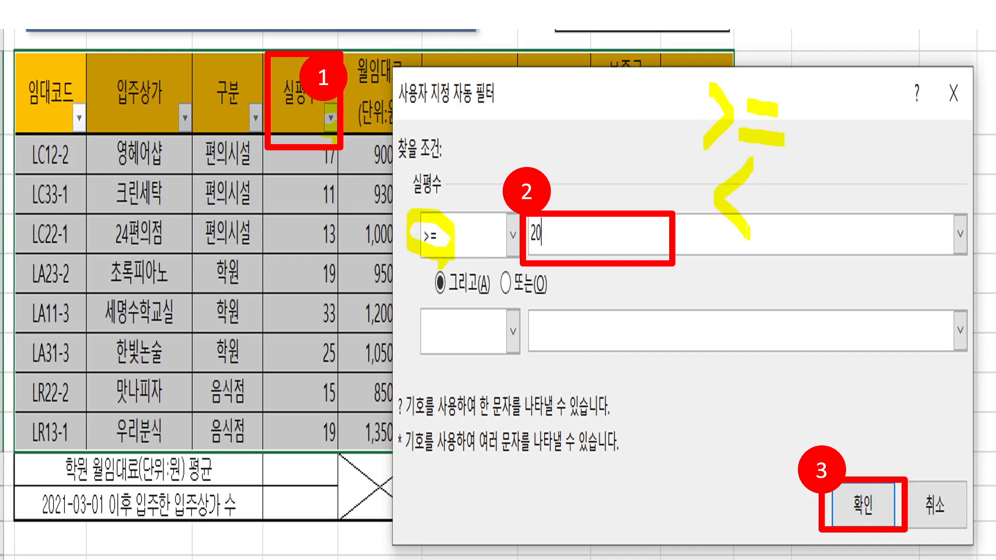
{"action": "mouse_move", "coordinate": [766, 195]}
{"action": "left_mouse_down"}
{"action": "mouse_move", "coordinate": [801, 196]}
{"action": "mouse_move", "coordinate": [778, 224]}
{"action": "mouse_move", "coordinate": [804, 224]}
{"action": "left_mouse_up"}
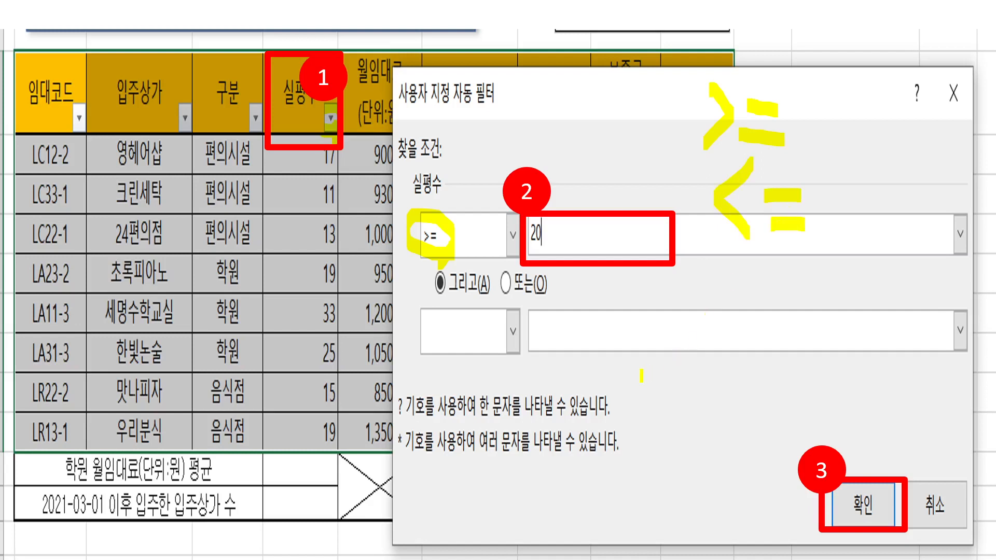
{"action": "mouse_move", "coordinate": [477, 122]}
{"action": "left_mouse_down"}
{"action": "mouse_move", "coordinate": [485, 154]}
{"action": "mouse_move", "coordinate": [500, 132]}
{"action": "mouse_move", "coordinate": [514, 140]}
{"action": "mouse_move", "coordinate": [508, 110]}
{"action": "mouse_move", "coordinate": [502, 124]}
{"action": "mouse_move", "coordinate": [575, 136]}
{"action": "mouse_move", "coordinate": [595, 105]}
{"action": "mouse_move", "coordinate": [623, 155]}
{"action": "left_mouse_up"}
{"action": "mouse_move", "coordinate": [629, 108]}
{"action": "left_mouse_down"}
{"action": "mouse_move", "coordinate": [629, 139]}
{"action": "mouse_move", "coordinate": [639, 110]}
{"action": "mouse_move", "coordinate": [627, 106]}
{"action": "left_mouse_up"}
{"action": "left_click_drag", "start_coordinate": [649, 262], "coordinate": [650, 274]}
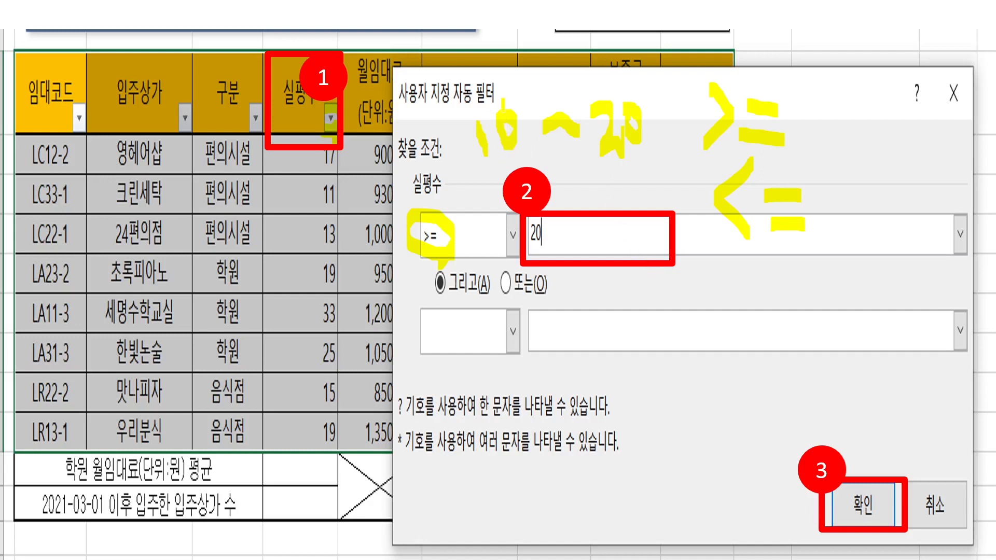
{"action": "mouse_move", "coordinate": [501, 109]}
{"action": "left_mouse_down"}
{"action": "mouse_move", "coordinate": [529, 78]}
{"action": "mouse_move", "coordinate": [559, 89]}
{"action": "left_mouse_up"}
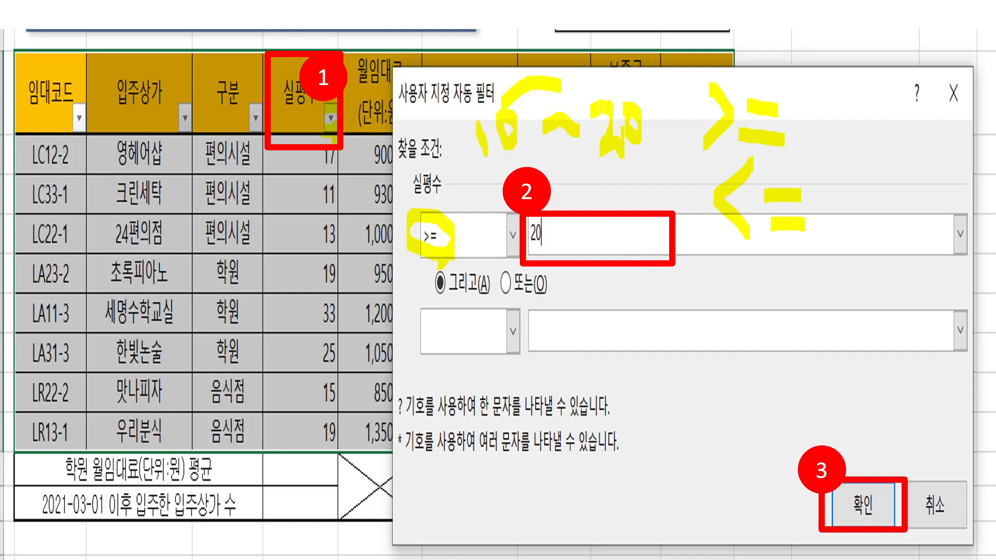
{"action": "mouse_move", "coordinate": [618, 99]}
{"action": "left_mouse_down"}
{"action": "mouse_move", "coordinate": [615, 90]}
{"action": "mouse_move", "coordinate": [565, 85]}
{"action": "left_mouse_up"}
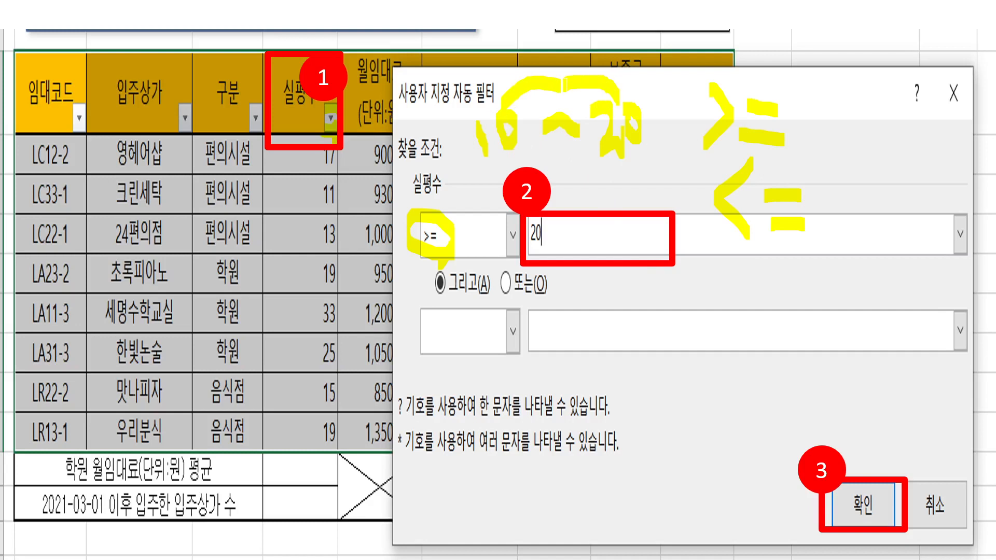
{"action": "left_click_drag", "start_coordinate": [630, 398], "coordinate": [918, 398]}
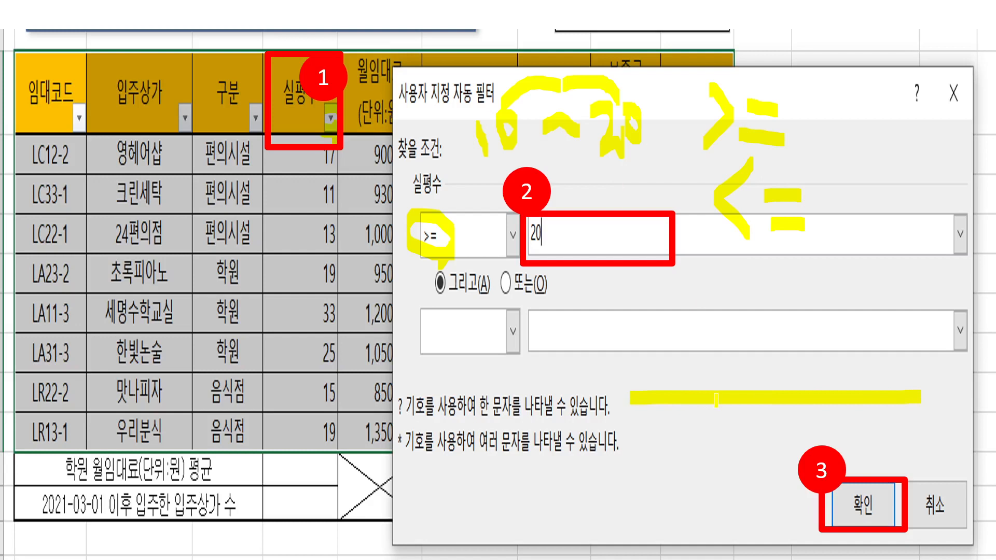
{"action": "mouse_move", "coordinate": [717, 398]}
{"action": "left_mouse_down"}
{"action": "mouse_move", "coordinate": [716, 348]}
{"action": "mouse_move", "coordinate": [849, 350]}
{"action": "mouse_move", "coordinate": [848, 390]}
{"action": "left_mouse_up"}
{"action": "left_click_drag", "start_coordinate": [742, 363], "coordinate": [729, 397]}
{"action": "left_click_drag", "start_coordinate": [785, 364], "coordinate": [772, 391]}
{"action": "left_click_drag", "start_coordinate": [815, 363], "coordinate": [814, 387]}
{"action": "mouse_move", "coordinate": [705, 422]}
{"action": "left_mouse_down"}
{"action": "mouse_move", "coordinate": [707, 442]}
{"action": "mouse_move", "coordinate": [727, 441]}
{"action": "mouse_move", "coordinate": [724, 426]}
{"action": "left_mouse_up"}
{"action": "mouse_move", "coordinate": [852, 416]}
{"action": "left_mouse_down"}
{"action": "mouse_move", "coordinate": [855, 457]}
{"action": "mouse_move", "coordinate": [870, 461]}
{"action": "left_mouse_up"}
{"action": "mouse_move", "coordinate": [873, 429]}
{"action": "left_mouse_down"}
{"action": "mouse_move", "coordinate": [885, 451]}
{"action": "mouse_move", "coordinate": [877, 427]}
{"action": "left_mouse_up"}
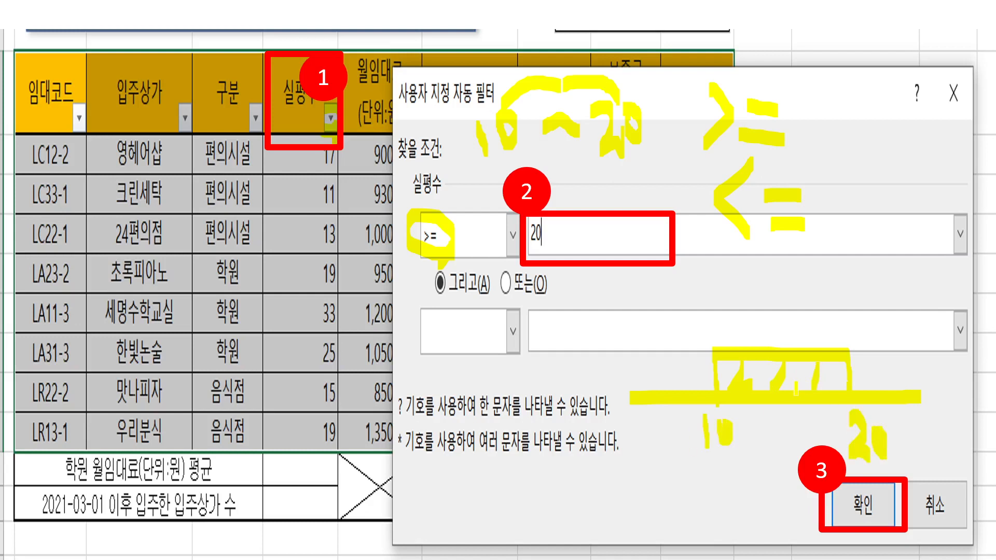
{"action": "mouse_move", "coordinate": [745, 372]}
{"action": "left_mouse_down"}
{"action": "mouse_move", "coordinate": [790, 383]}
{"action": "mouse_move", "coordinate": [811, 372]}
{"action": "left_mouse_up"}
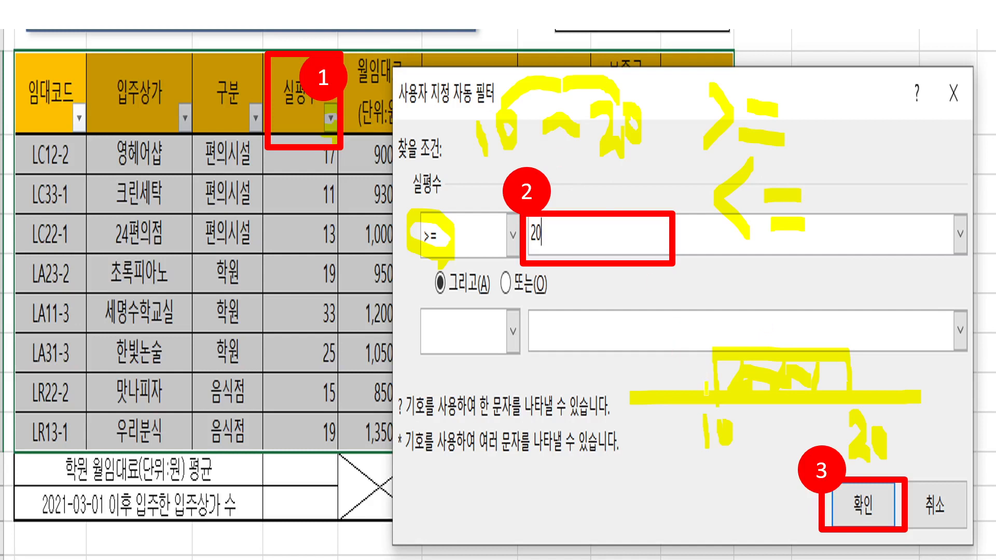
{"action": "left_click_drag", "start_coordinate": [749, 370], "coordinate": [829, 384]}
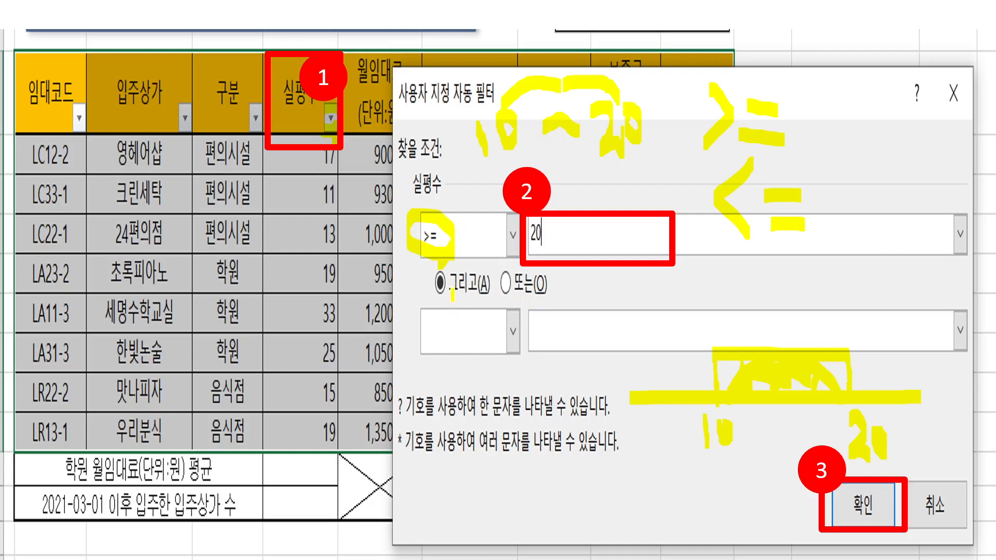
{"action": "mouse_move", "coordinate": [458, 299]}
{"action": "left_mouse_down"}
{"action": "mouse_move", "coordinate": [452, 277]}
{"action": "mouse_move", "coordinate": [458, 292]}
{"action": "left_mouse_up"}
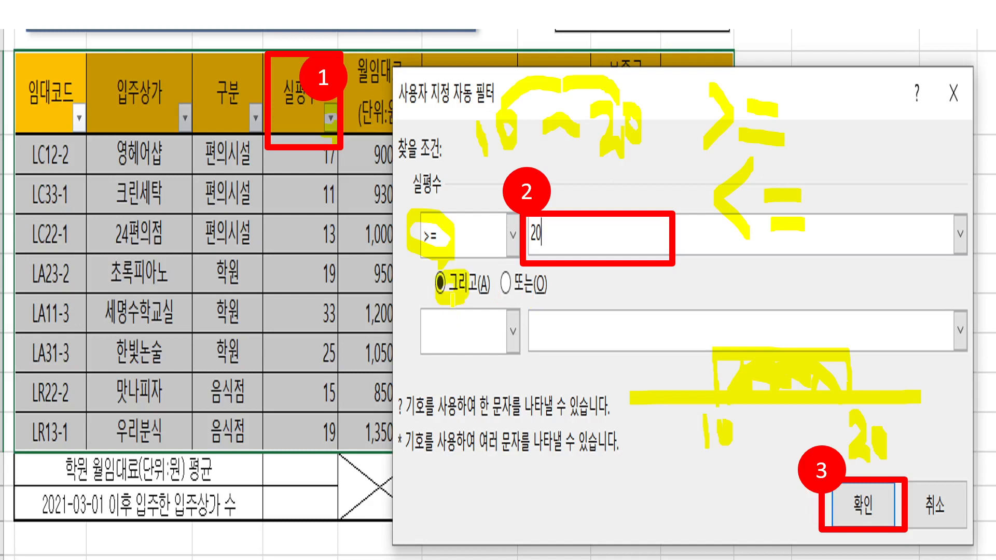
{"action": "mouse_move", "coordinate": [552, 225]}
{"action": "left_mouse_down"}
{"action": "mouse_move", "coordinate": [507, 246]}
{"action": "mouse_move", "coordinate": [577, 259]}
{"action": "left_mouse_up"}
{"action": "mouse_move", "coordinate": [597, 227]}
{"action": "left_mouse_down"}
{"action": "mouse_move", "coordinate": [610, 257]}
{"action": "mouse_move", "coordinate": [602, 222]}
{"action": "mouse_move", "coordinate": [596, 231]}
{"action": "left_mouse_up"}
{"action": "mouse_move", "coordinate": [443, 330]}
{"action": "left_mouse_down"}
{"action": "mouse_move", "coordinate": [442, 319]}
{"action": "mouse_move", "coordinate": [447, 351]}
{"action": "mouse_move", "coordinate": [456, 330]}
{"action": "mouse_move", "coordinate": [475, 321]}
{"action": "left_mouse_up"}
{"action": "mouse_move", "coordinate": [465, 332]}
{"action": "left_mouse_down"}
{"action": "mouse_move", "coordinate": [467, 344]}
{"action": "mouse_move", "coordinate": [483, 342]}
{"action": "left_mouse_up"}
{"action": "mouse_move", "coordinate": [562, 342]}
{"action": "left_mouse_down"}
{"action": "mouse_move", "coordinate": [561, 329]}
{"action": "mouse_move", "coordinate": [578, 328]}
{"action": "mouse_move", "coordinate": [581, 366]}
{"action": "left_mouse_up"}
{"action": "mouse_move", "coordinate": [588, 327]}
{"action": "left_mouse_down"}
{"action": "mouse_move", "coordinate": [601, 361]}
{"action": "mouse_move", "coordinate": [585, 326]}
{"action": "left_mouse_up"}
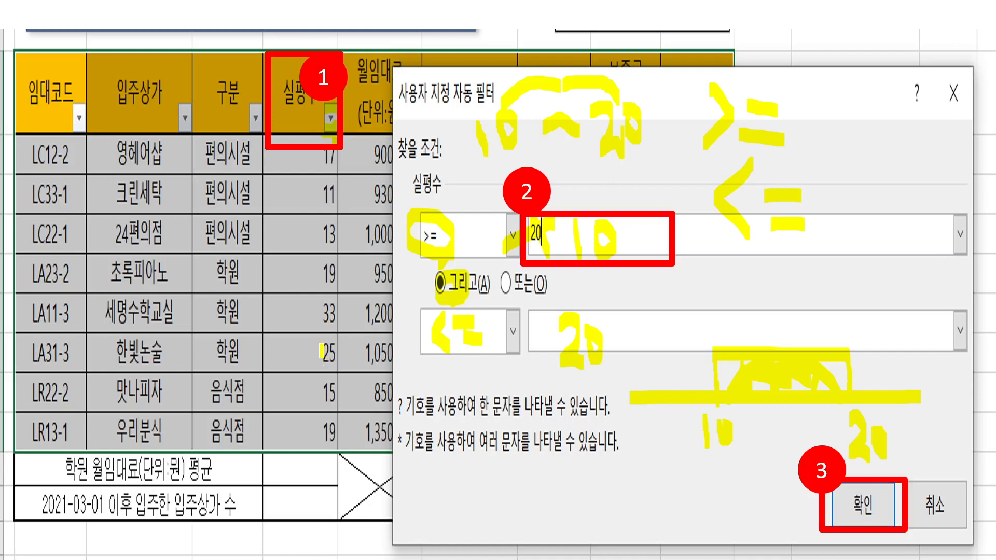
{"action": "left_click_drag", "start_coordinate": [697, 291], "coordinate": [947, 291]}
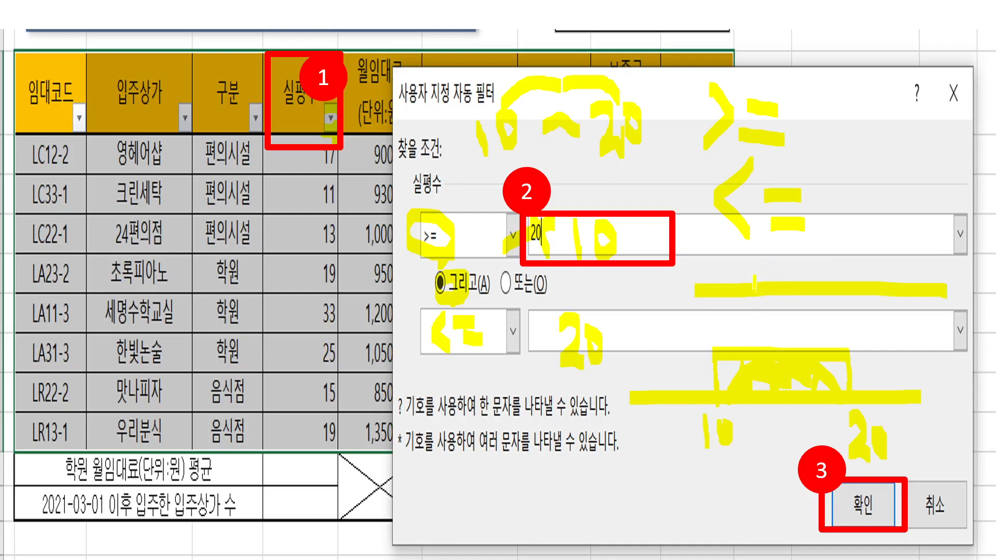
{"action": "mouse_move", "coordinate": [756, 307]}
{"action": "left_mouse_down"}
{"action": "mouse_move", "coordinate": [759, 336]}
{"action": "mouse_move", "coordinate": [782, 336]}
{"action": "mouse_move", "coordinate": [784, 309]}
{"action": "left_mouse_up"}
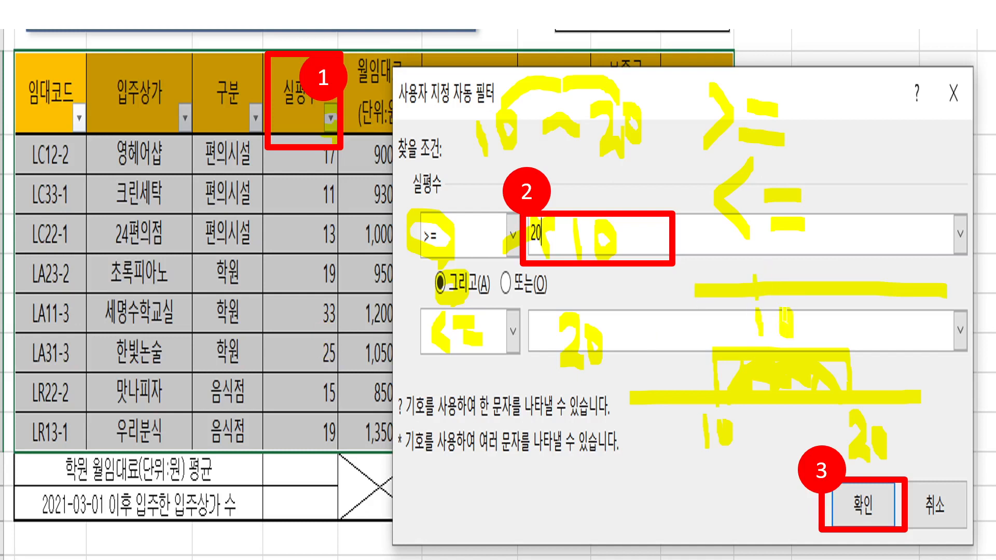
{"action": "mouse_move", "coordinate": [901, 262]}
{"action": "left_mouse_down"}
{"action": "mouse_move", "coordinate": [907, 352]}
{"action": "mouse_move", "coordinate": [917, 340]}
{"action": "mouse_move", "coordinate": [927, 351]}
{"action": "mouse_move", "coordinate": [918, 314]}
{"action": "left_mouse_up"}
{"action": "mouse_move", "coordinate": [759, 311]}
{"action": "left_mouse_down"}
{"action": "mouse_move", "coordinate": [747, 257]}
{"action": "mouse_move", "coordinate": [768, 305]}
{"action": "left_mouse_up"}
{"action": "mouse_move", "coordinate": [748, 262]}
{"action": "left_mouse_down"}
{"action": "mouse_move", "coordinate": [741, 235]}
{"action": "mouse_move", "coordinate": [681, 241]}
{"action": "left_mouse_up"}
{"action": "mouse_move", "coordinate": [900, 299]}
{"action": "left_mouse_down"}
{"action": "mouse_move", "coordinate": [885, 298]}
{"action": "mouse_move", "coordinate": [882, 245]}
{"action": "mouse_move", "coordinate": [916, 280]}
{"action": "mouse_move", "coordinate": [895, 222]}
{"action": "mouse_move", "coordinate": [959, 223]}
{"action": "left_mouse_up"}
{"action": "mouse_move", "coordinate": [696, 254]}
{"action": "left_mouse_down"}
{"action": "mouse_move", "coordinate": [691, 274]}
{"action": "mouse_move", "coordinate": [720, 273]}
{"action": "left_mouse_up"}
{"action": "left_click_drag", "start_coordinate": [924, 246], "coordinate": [920, 266]}
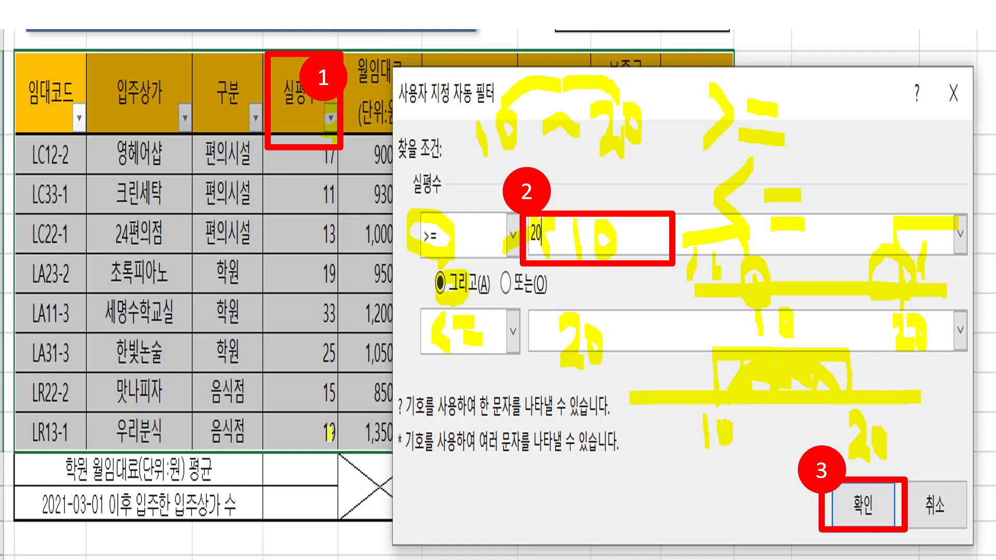
{"action": "left_click_drag", "start_coordinate": [309, 317], "coordinate": [336, 317]}
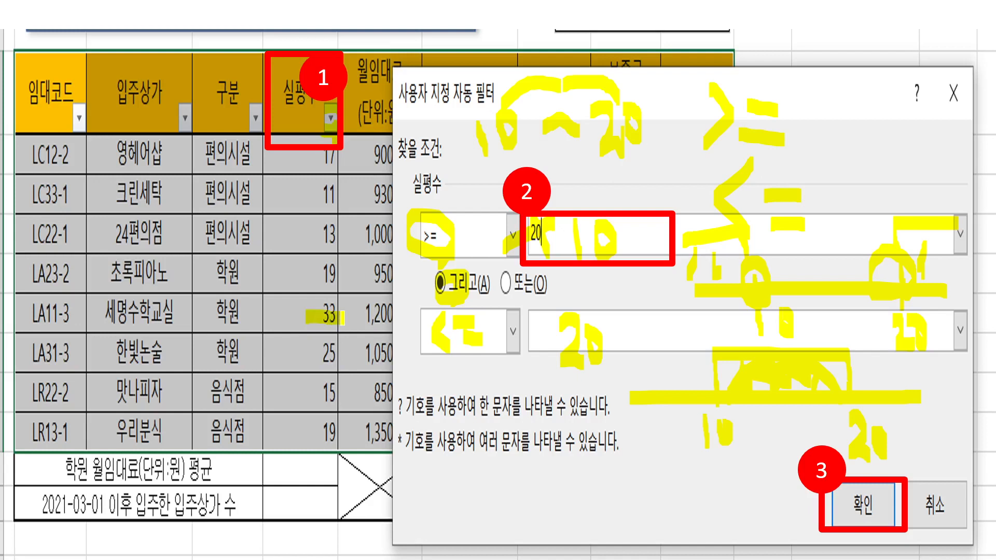
{"action": "left_click_drag", "start_coordinate": [309, 353], "coordinate": [341, 354]}
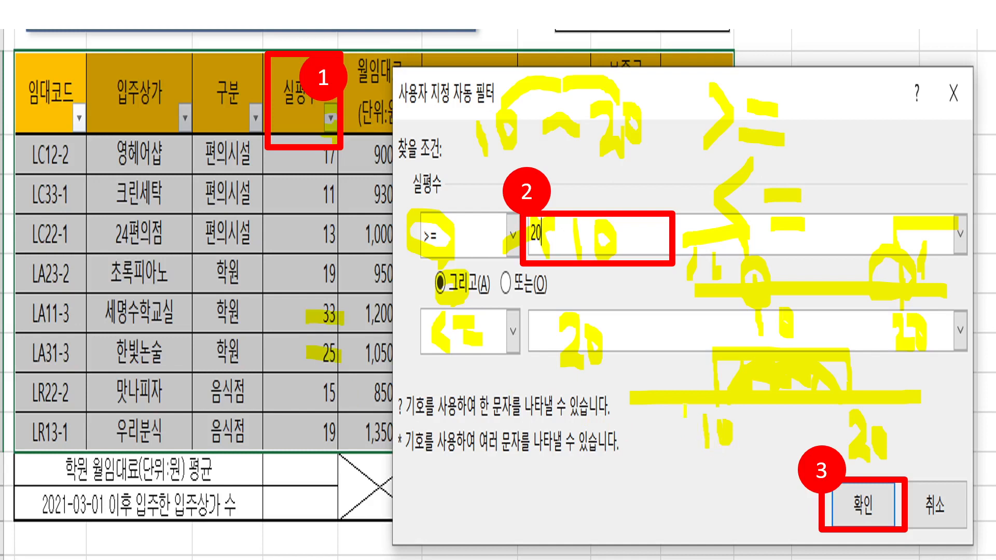
{"action": "mouse_move", "coordinate": [511, 286]}
{"action": "left_mouse_down"}
{"action": "mouse_move", "coordinate": [502, 292]}
{"action": "mouse_move", "coordinate": [520, 275]}
{"action": "mouse_move", "coordinate": [503, 298]}
{"action": "left_mouse_up"}
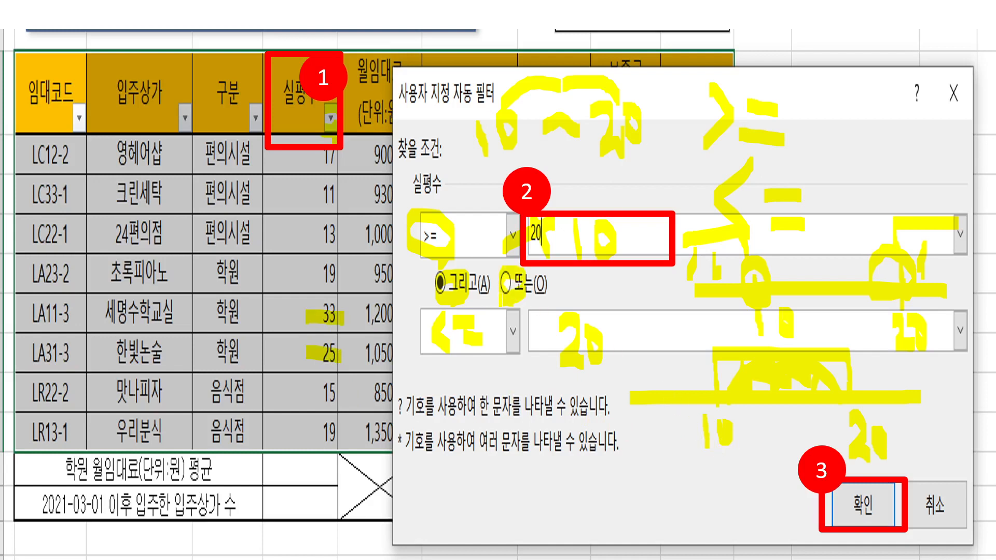
{"action": "mouse_move", "coordinate": [483, 208]}
{"action": "left_mouse_down"}
{"action": "mouse_move", "coordinate": [475, 238]}
{"action": "mouse_move", "coordinate": [491, 249]}
{"action": "left_mouse_up"}
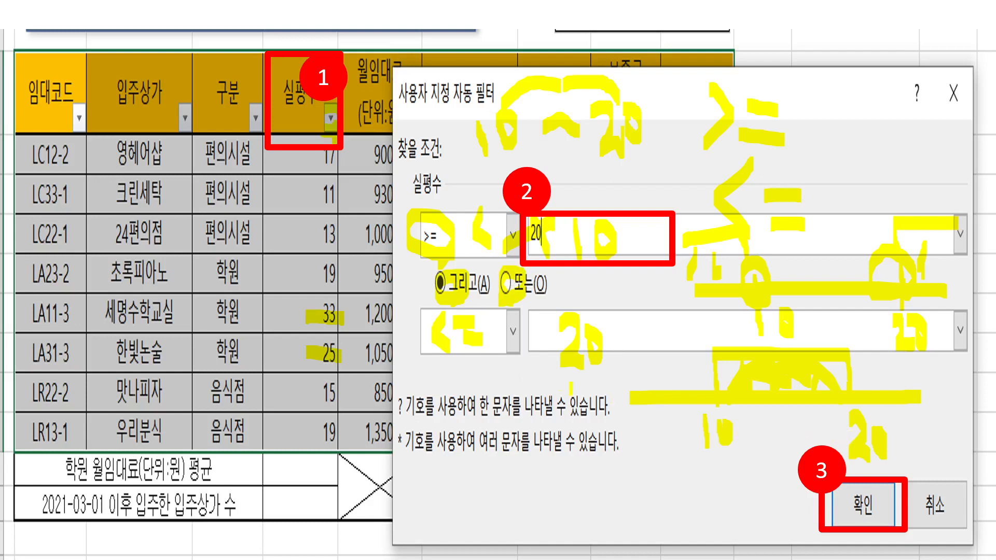
{"action": "mouse_move", "coordinate": [486, 364]}
{"action": "left_mouse_down"}
{"action": "mouse_move", "coordinate": [498, 375]}
{"action": "mouse_move", "coordinate": [488, 389]}
{"action": "left_mouse_up"}
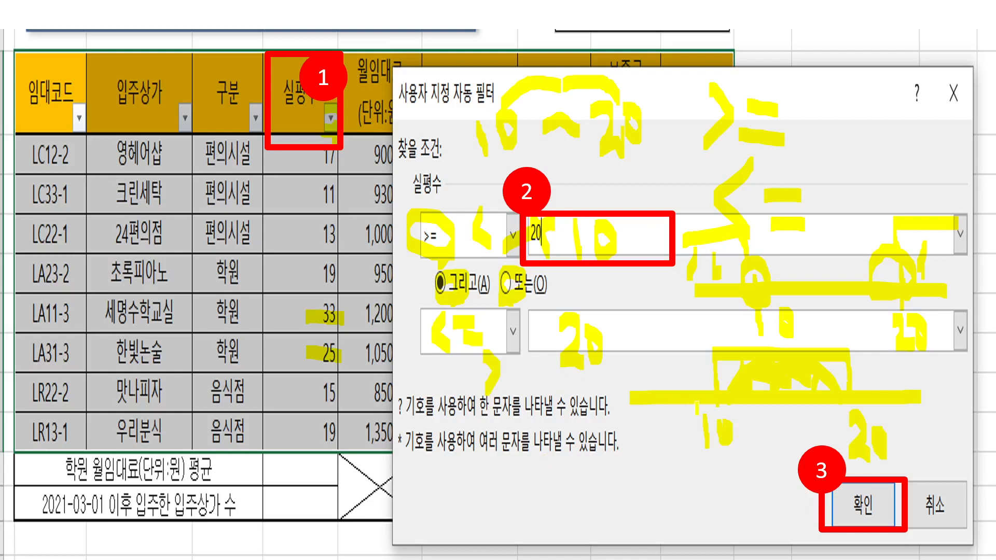
{"action": "mouse_move", "coordinate": [813, 373]}
{"action": "left_mouse_down"}
{"action": "mouse_move", "coordinate": [778, 380]}
{"action": "mouse_move", "coordinate": [799, 383]}
{"action": "mouse_move", "coordinate": [742, 381]}
{"action": "mouse_move", "coordinate": [818, 374]}
{"action": "left_mouse_up"}
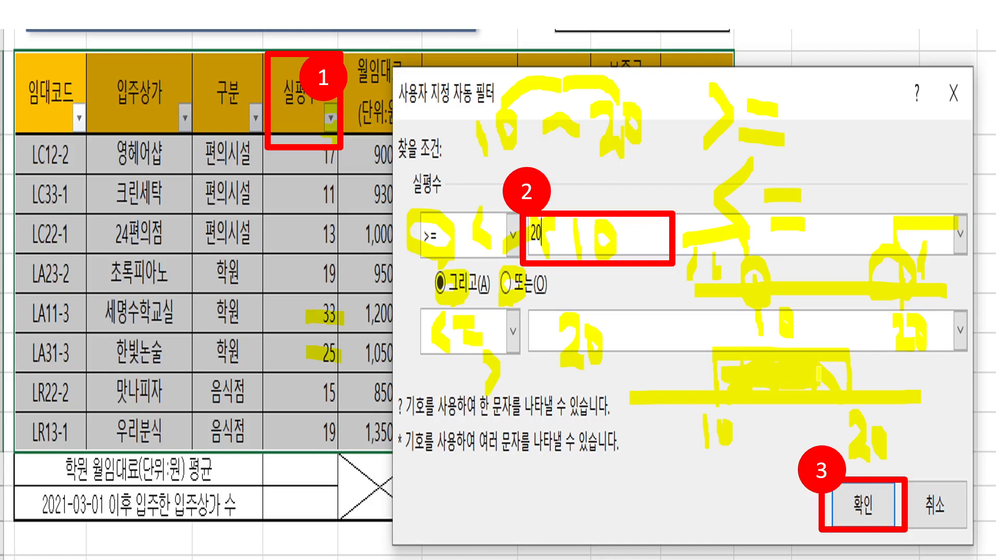
{"action": "left_click_drag", "start_coordinate": [737, 240], "coordinate": [626, 239]}
{"action": "mouse_move", "coordinate": [893, 283]}
{"action": "left_mouse_down"}
{"action": "mouse_move", "coordinate": [893, 224]}
{"action": "mouse_move", "coordinate": [968, 229]}
{"action": "left_mouse_up"}
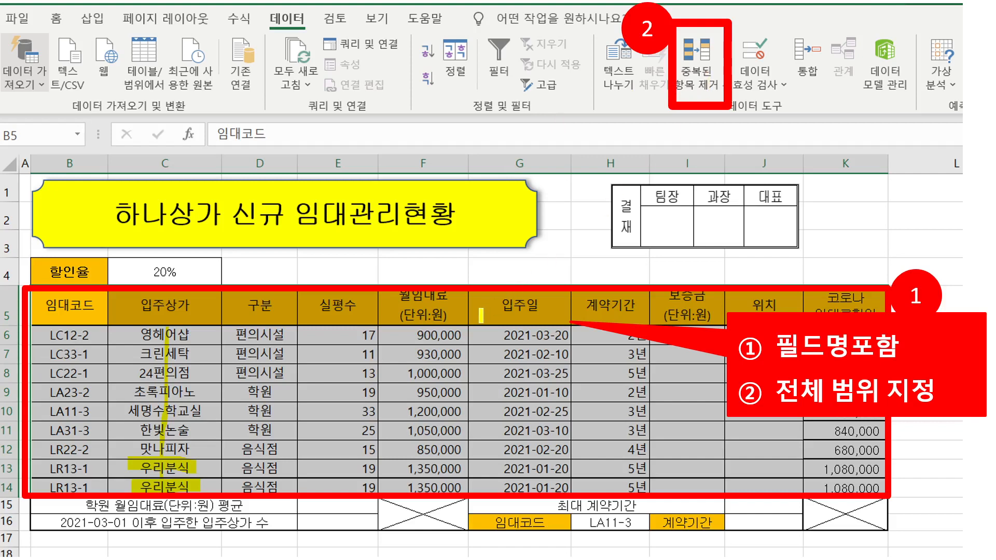
{"action": "mouse_move", "coordinate": [63, 305]}
{"action": "left_mouse_down"}
{"action": "mouse_move", "coordinate": [426, 327]}
{"action": "mouse_move", "coordinate": [803, 328]}
{"action": "mouse_move", "coordinate": [838, 479]}
{"action": "mouse_move", "coordinate": [474, 483]}
{"action": "mouse_move", "coordinate": [84, 465]}
{"action": "mouse_move", "coordinate": [45, 317]}
{"action": "mouse_move", "coordinate": [652, 308]}
{"action": "mouse_move", "coordinate": [845, 438]}
{"action": "mouse_move", "coordinate": [490, 478]}
{"action": "mouse_move", "coordinate": [101, 484]}
{"action": "left_mouse_up"}
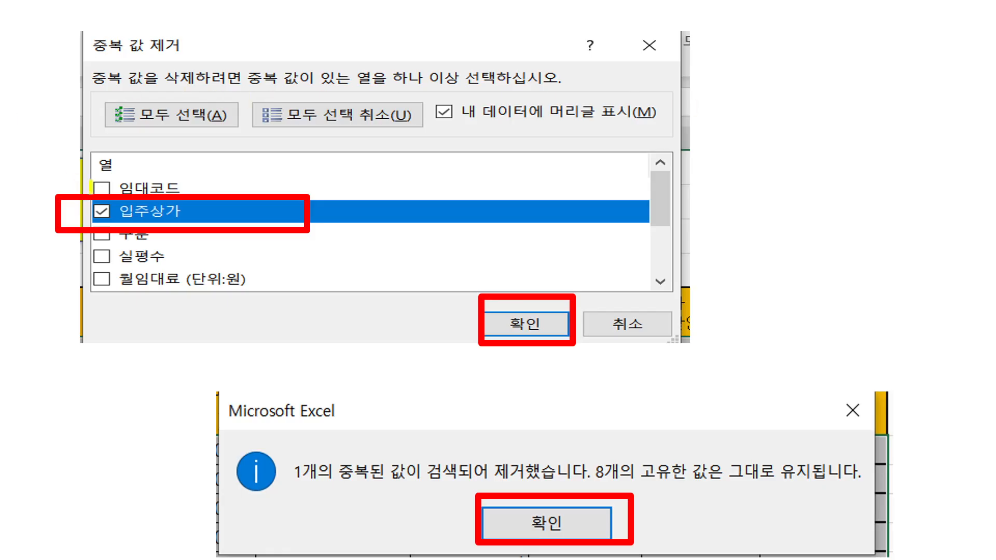
{"action": "left_click_drag", "start_coordinate": [98, 171], "coordinate": [100, 304]}
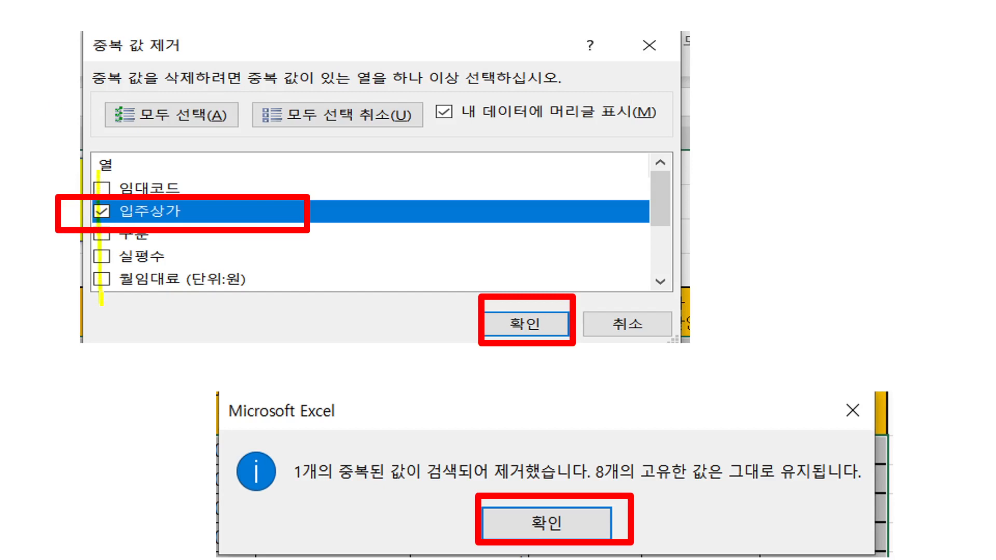
{"action": "mouse_move", "coordinate": [363, 123]}
{"action": "left_mouse_down"}
{"action": "mouse_move", "coordinate": [338, 134]}
{"action": "mouse_move", "coordinate": [301, 102]}
{"action": "mouse_move", "coordinate": [379, 118]}
{"action": "mouse_move", "coordinate": [349, 141]}
{"action": "left_mouse_up"}
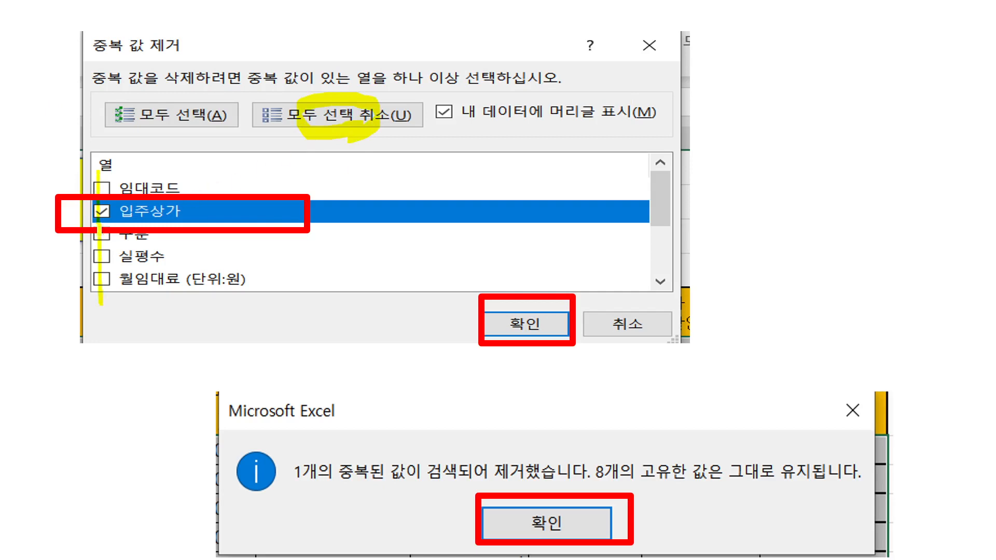
{"action": "mouse_move", "coordinate": [91, 209]}
{"action": "left_mouse_down"}
{"action": "mouse_move", "coordinate": [101, 217]}
{"action": "mouse_move", "coordinate": [109, 199]}
{"action": "left_mouse_up"}
{"action": "mouse_move", "coordinate": [321, 482]}
{"action": "left_mouse_down"}
{"action": "mouse_move", "coordinate": [294, 463]}
{"action": "mouse_move", "coordinate": [332, 490]}
{"action": "mouse_move", "coordinate": [322, 493]}
{"action": "left_mouse_up"}
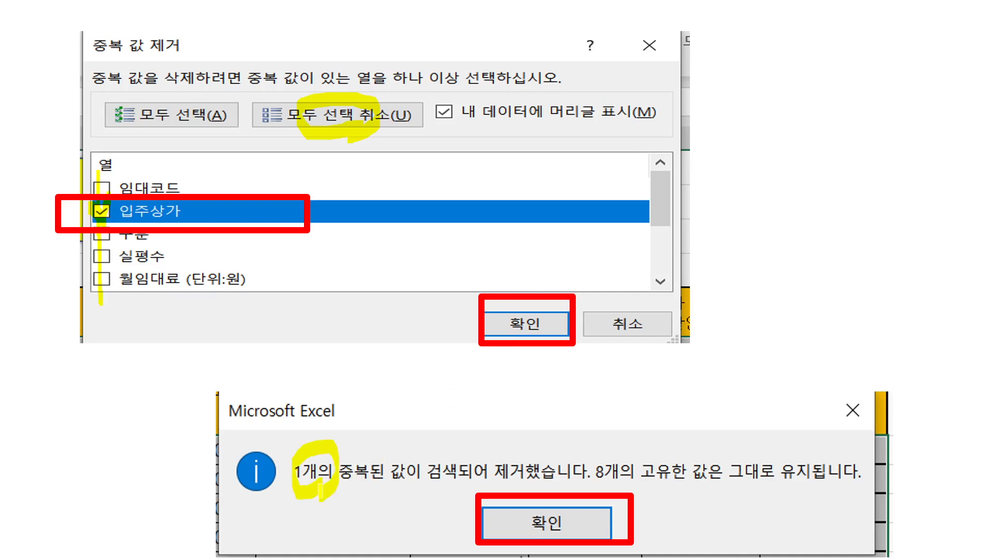
{"action": "mouse_move", "coordinate": [634, 486]}
{"action": "left_mouse_down"}
{"action": "mouse_move", "coordinate": [607, 496]}
{"action": "mouse_move", "coordinate": [620, 433]}
{"action": "mouse_move", "coordinate": [634, 480]}
{"action": "left_mouse_up"}
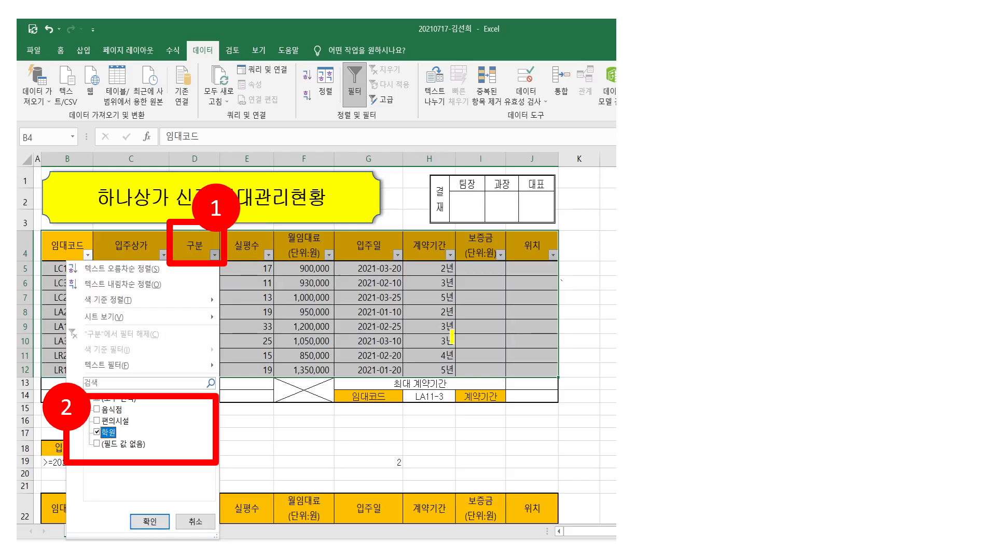
{"action": "left_click_drag", "start_coordinate": [104, 432], "coordinate": [141, 438]}
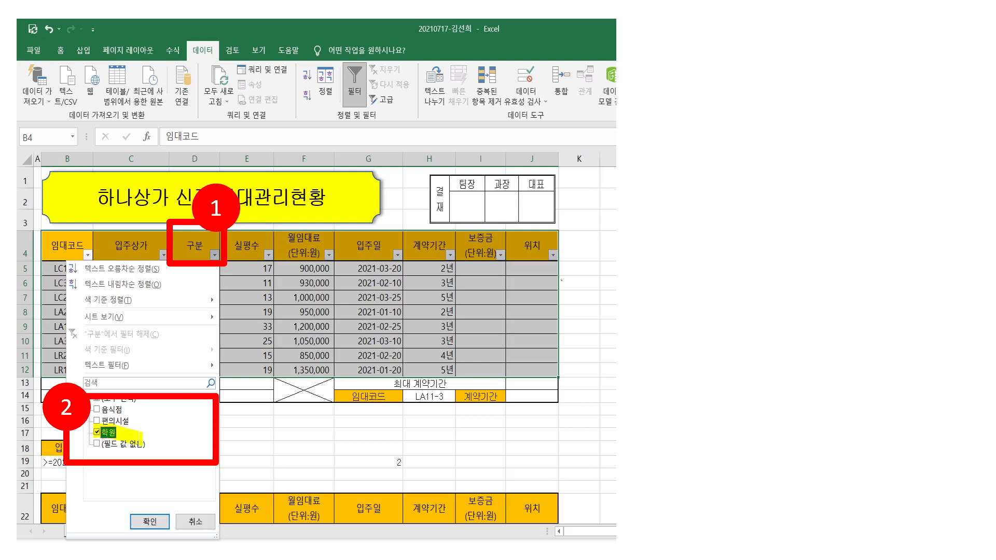
{"action": "left_click_drag", "start_coordinate": [418, 443], "coordinate": [384, 519]}
{"action": "left_click_drag", "start_coordinate": [376, 444], "coordinate": [421, 526]}
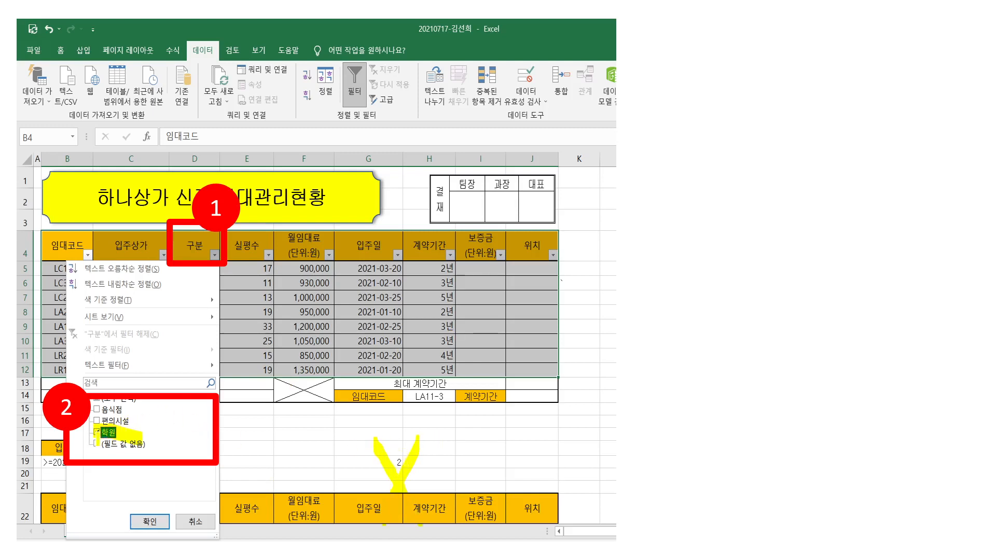
{"action": "mouse_move", "coordinate": [546, 262]}
{"action": "left_mouse_down"}
{"action": "mouse_move", "coordinate": [542, 308]}
{"action": "mouse_move", "coordinate": [245, 311]}
{"action": "left_mouse_up"}
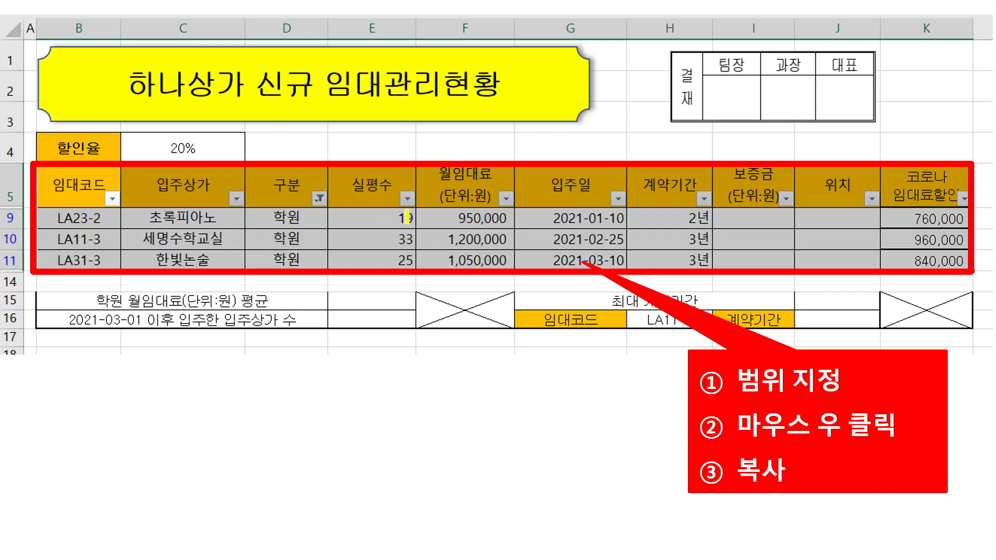
{"action": "left_click_drag", "start_coordinate": [282, 211], "coordinate": [282, 263]}
{"action": "mouse_move", "coordinate": [953, 213]}
{"action": "left_mouse_down"}
{"action": "mouse_move", "coordinate": [887, 257]}
{"action": "mouse_move", "coordinate": [381, 254]}
{"action": "mouse_move", "coordinate": [86, 217]}
{"action": "left_mouse_up"}
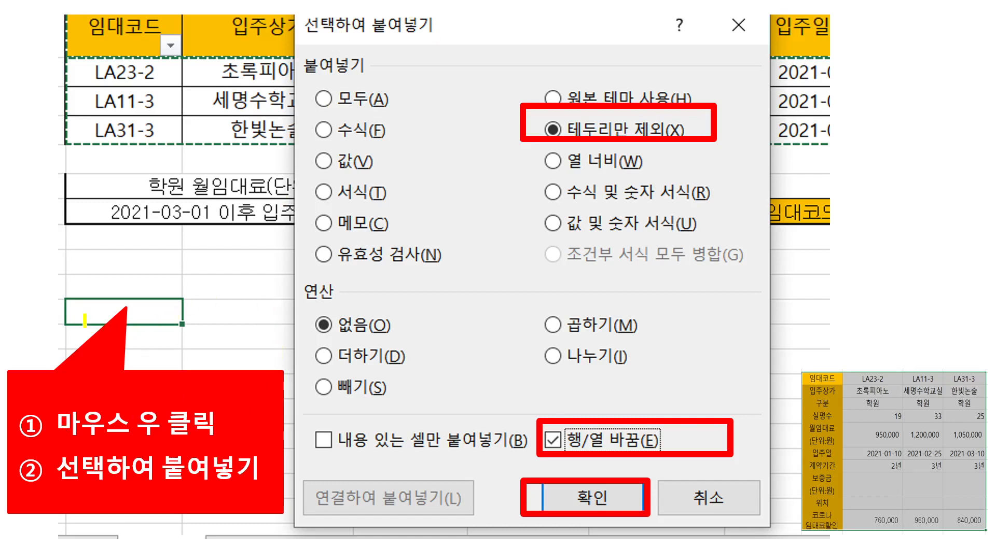
Step: Highlight the destination cell, the 행/열 바꿈 option and the 테두리만 제외 option on the Paste Special slide
{"action": "mouse_move", "coordinate": [76, 311]}
{"action": "left_mouse_down"}
{"action": "mouse_move", "coordinate": [178, 311]}
{"action": "mouse_move", "coordinate": [172, 322]}
{"action": "mouse_move", "coordinate": [81, 322]}
{"action": "mouse_move", "coordinate": [76, 307]}
{"action": "left_mouse_up"}
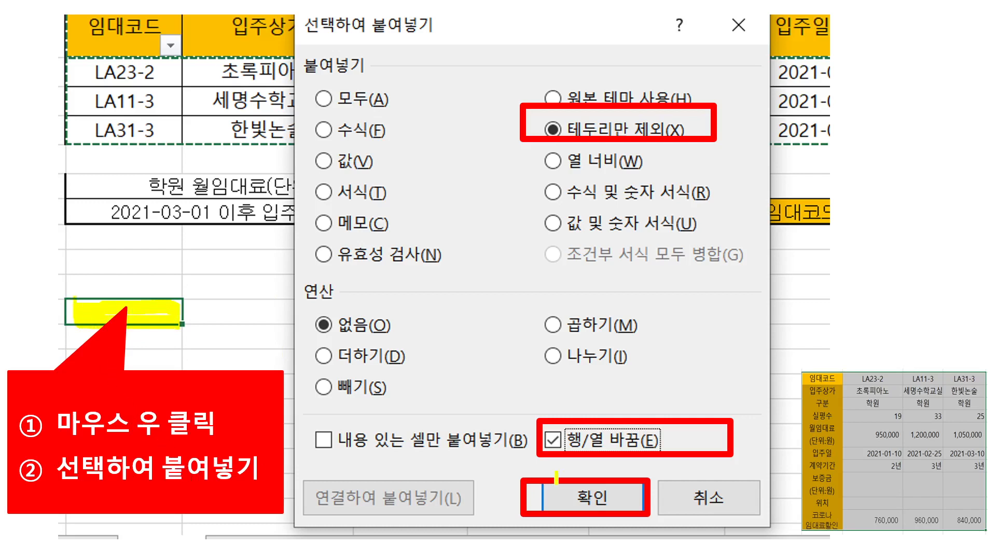
{"action": "left_click_drag", "start_coordinate": [543, 438], "coordinate": [688, 438]}
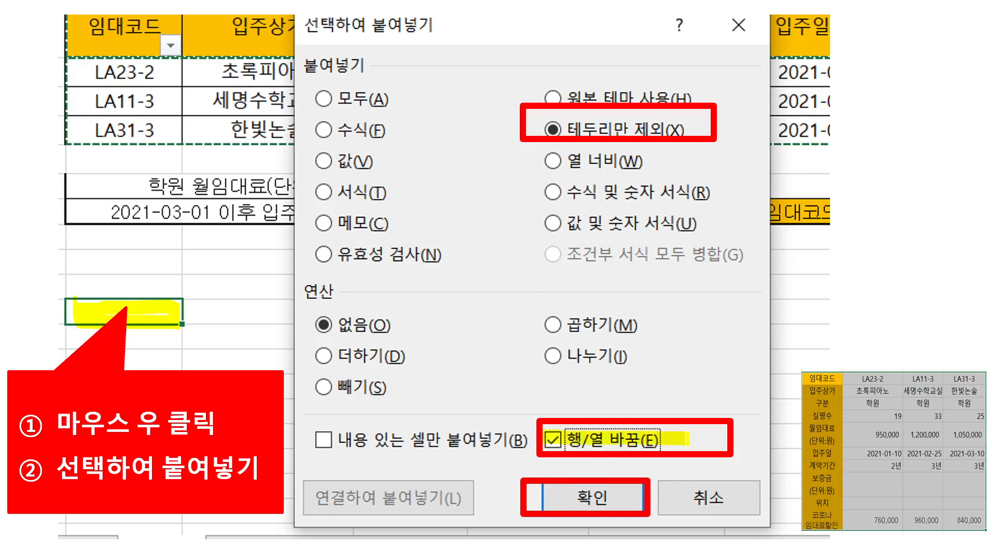
{"action": "left_click_drag", "start_coordinate": [541, 125], "coordinate": [726, 125]}
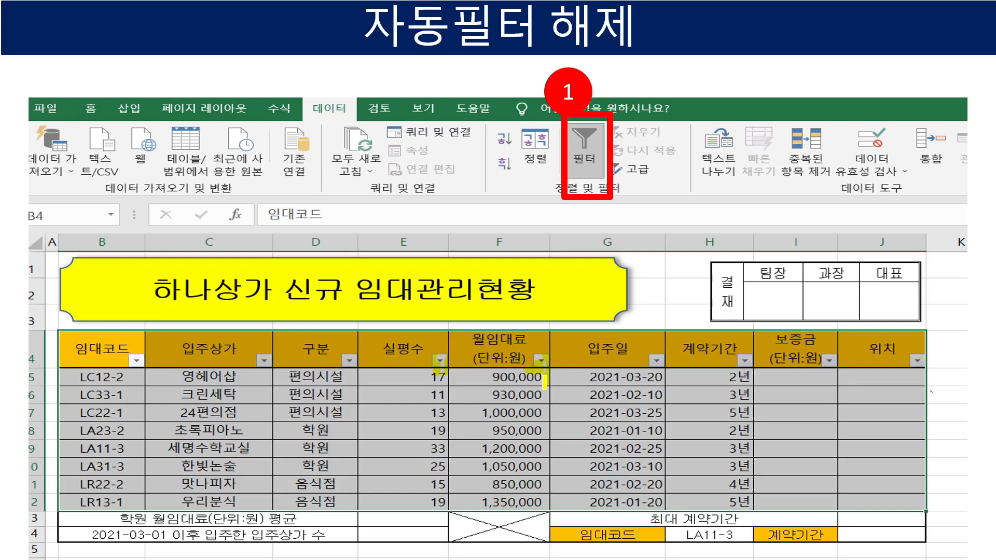
Step: Advance from the 자동필터 해제 slide to the 고급필터 slide and end the slide show
{"action": "key", "text": "Right"}
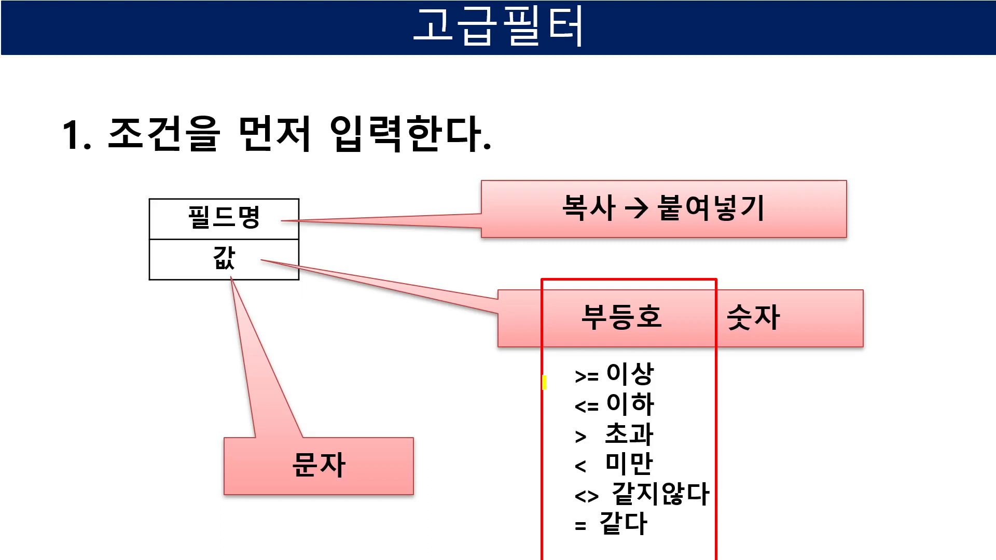
{"action": "right_click", "coordinate": [500, 445]}
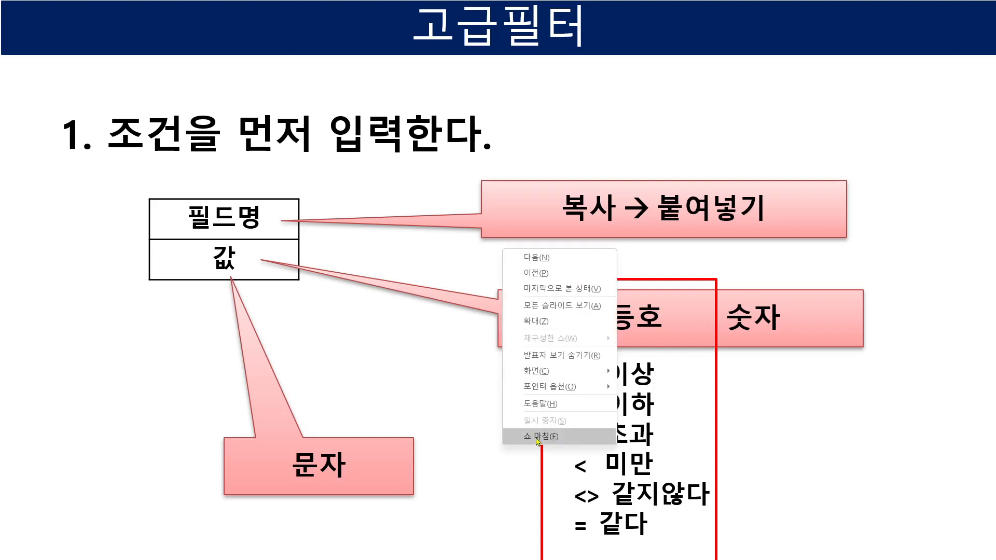
{"action": "left_click", "coordinate": [538, 438]}
{"action": "left_click", "coordinate": [542, 310]}
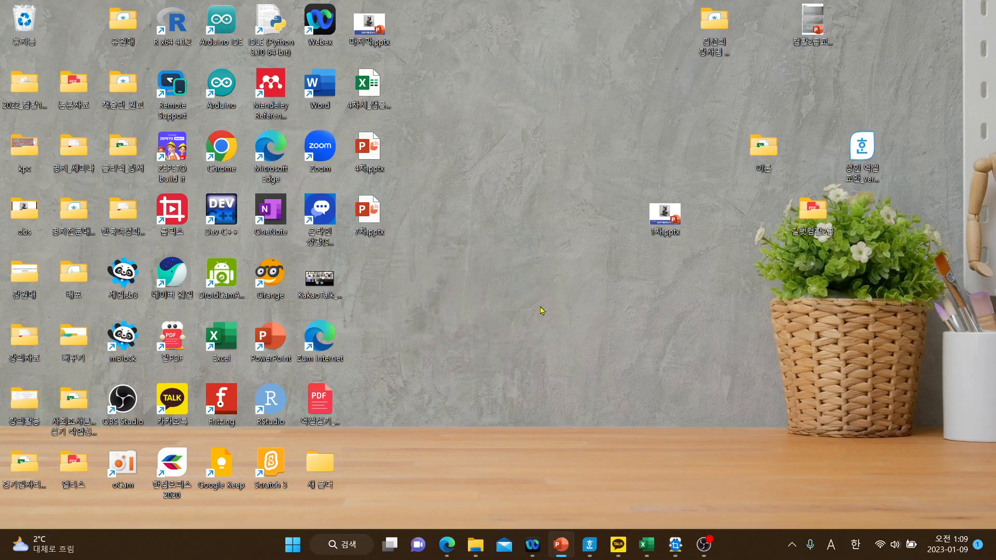
Step: Switch to the Hangul document 성인 엑셀 교안_ver2 (1).hwp and maximize its window
{"action": "key", "text": "alt+Tab"}
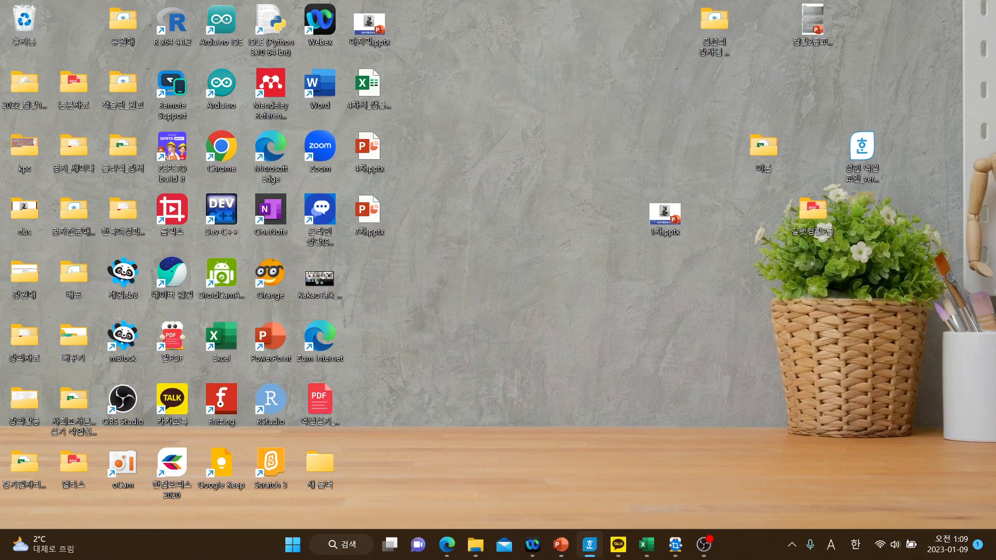
{"action": "left_click_drag", "start_coordinate": [995, 31], "coordinate": [465, 43]}
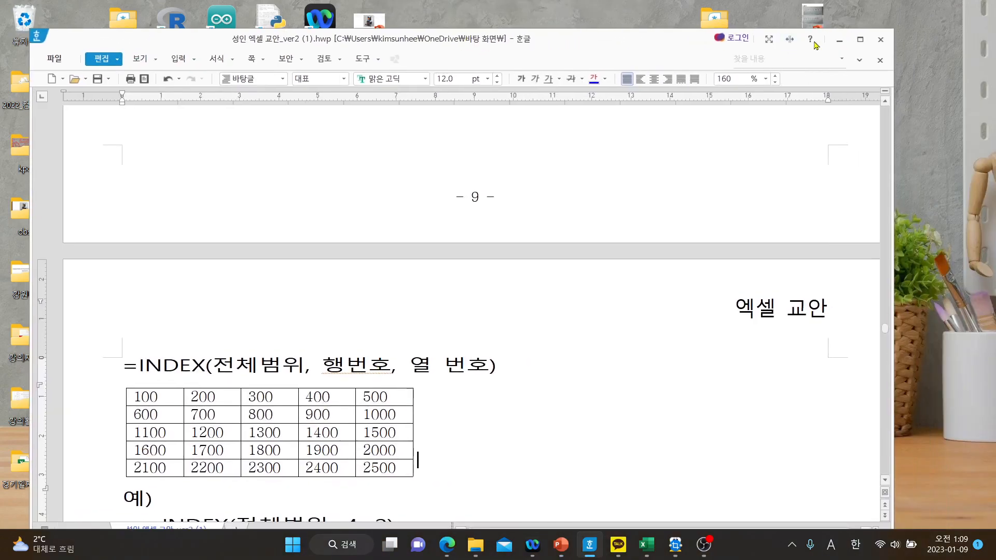
{"action": "left_click", "coordinate": [863, 44]}
Step: Find the <고급필터> section in the earlier pages of the lesson document and examine its heading and numbered steps
{"action": "scroll", "coordinate": [898, 384], "scroll_direction": "up", "scroll_amount": 10}
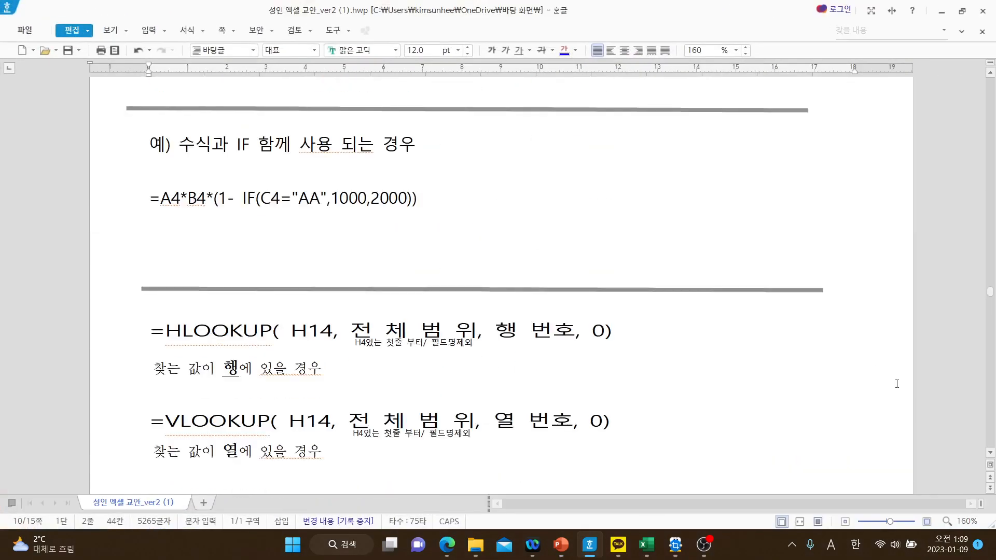
{"action": "scroll", "coordinate": [898, 384], "scroll_direction": "up", "scroll_amount": 15}
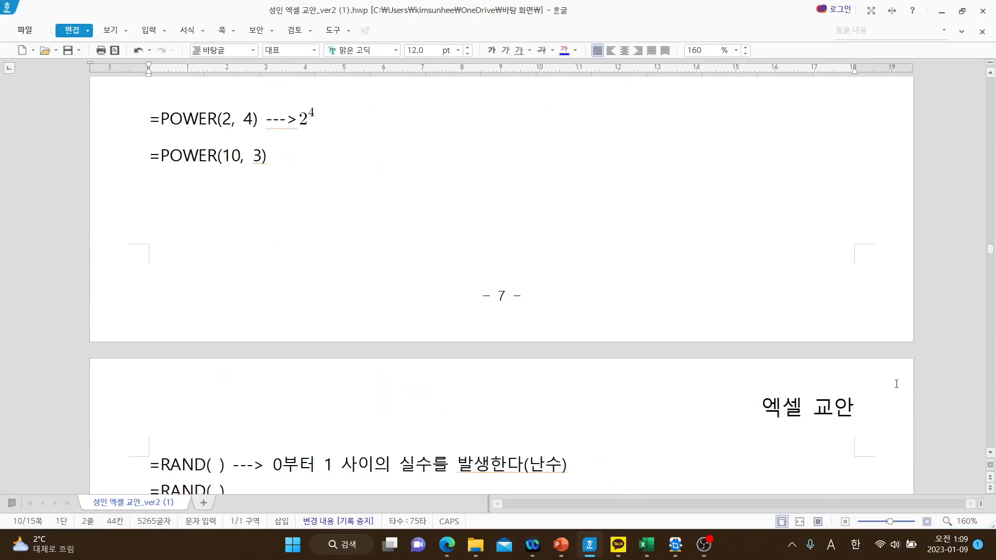
{"action": "scroll", "coordinate": [897, 384], "scroll_direction": "up", "scroll_amount": 20}
{"action": "scroll", "coordinate": [897, 388], "scroll_direction": "up", "scroll_amount": 20}
{"action": "scroll", "coordinate": [897, 388], "scroll_direction": "up", "scroll_amount": 15}
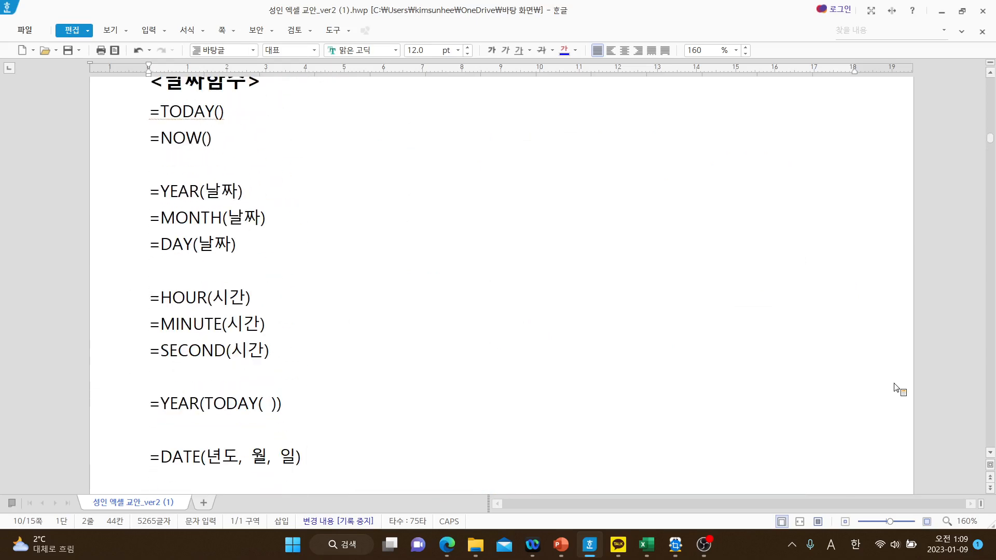
{"action": "scroll", "coordinate": [897, 388], "scroll_direction": "up", "scroll_amount": 5}
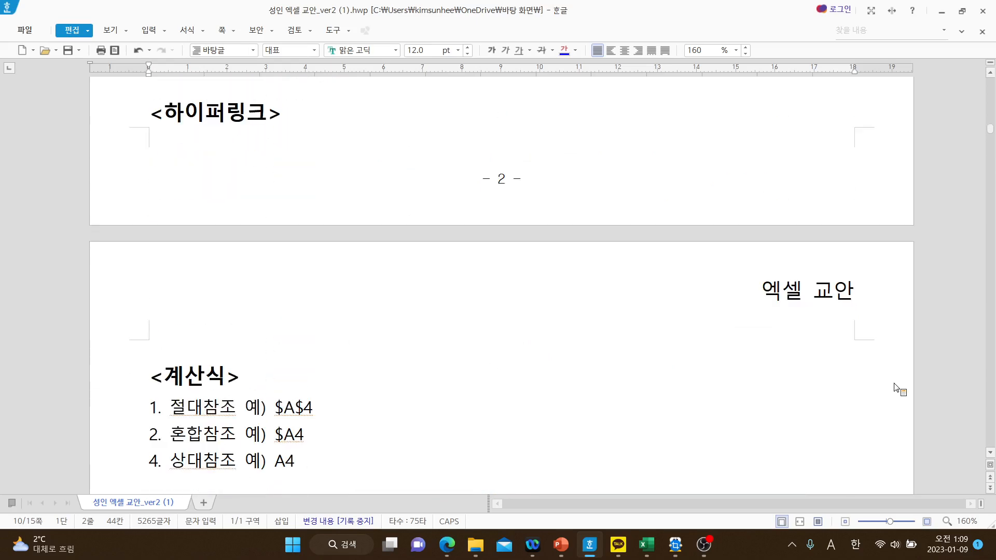
{"action": "scroll", "coordinate": [897, 388], "scroll_direction": "up", "scroll_amount": 8}
{"action": "scroll", "coordinate": [896, 388], "scroll_direction": "up", "scroll_amount": 10}
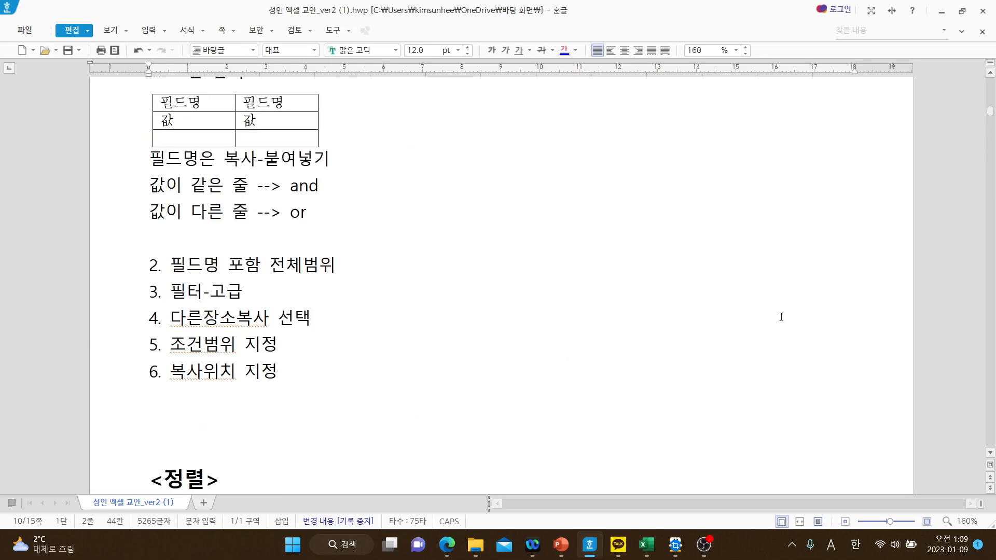
{"action": "scroll", "coordinate": [782, 318], "scroll_direction": "down", "scroll_amount": 2}
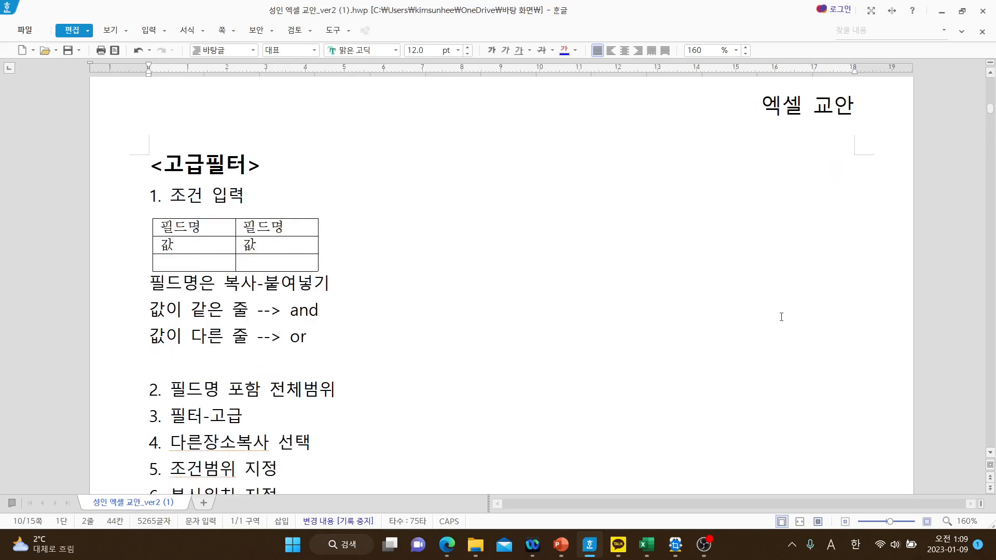
{"action": "scroll", "coordinate": [781, 317], "scroll_direction": "down", "scroll_amount": 2}
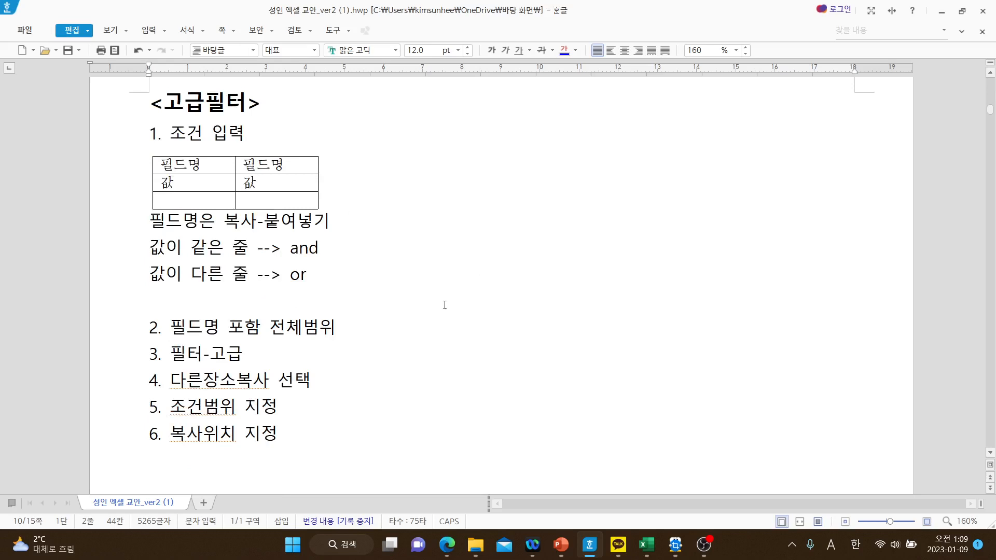
{"action": "left_click_drag", "start_coordinate": [150, 102], "coordinate": [311, 115]}
{"action": "left_click", "coordinate": [331, 120]}
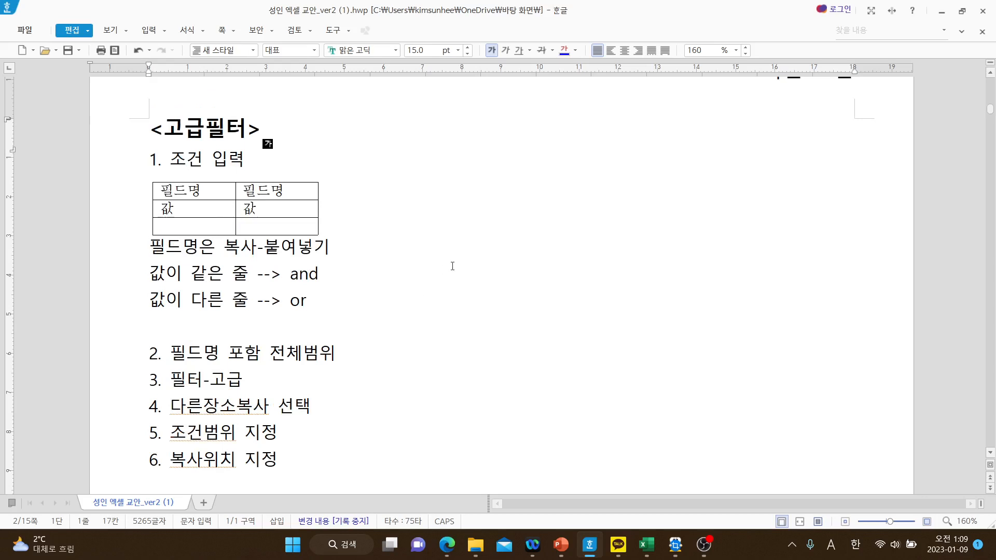
Step: Change the text colour of the line "1. 조건 입력" under the <고급필터> heading to blue
{"action": "left_click", "coordinate": [567, 56]}
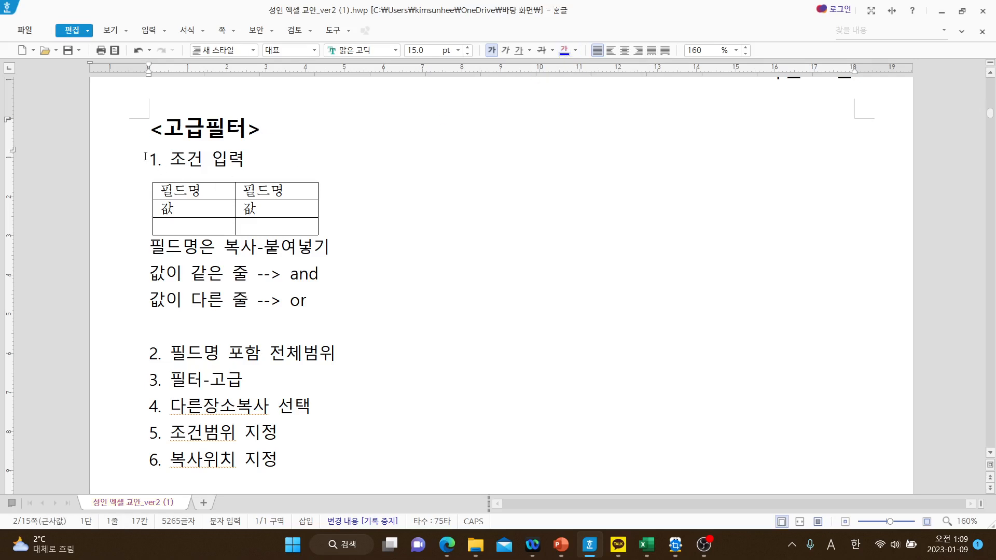
{"action": "left_click_drag", "start_coordinate": [146, 156], "coordinate": [247, 165]}
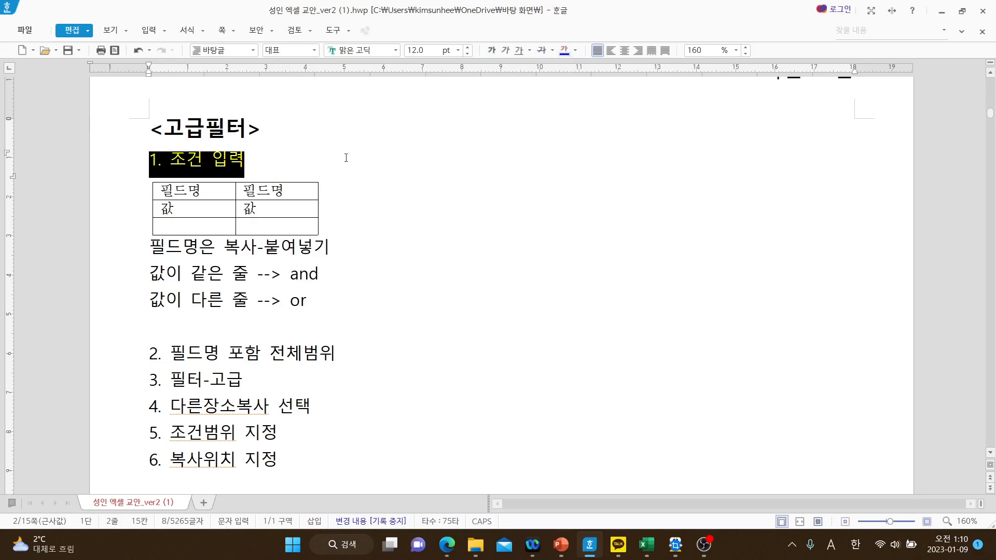
{"action": "left_click", "coordinate": [322, 169]}
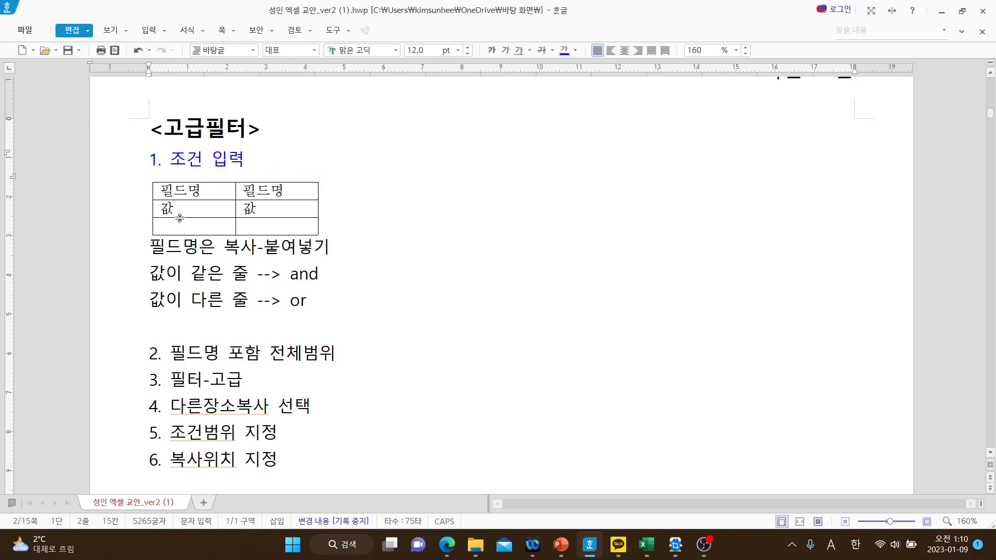
Step: Examine the three criteria rules below the table, then the 값 cell in its first column
{"action": "left_click_drag", "start_coordinate": [151, 248], "coordinate": [319, 301]}
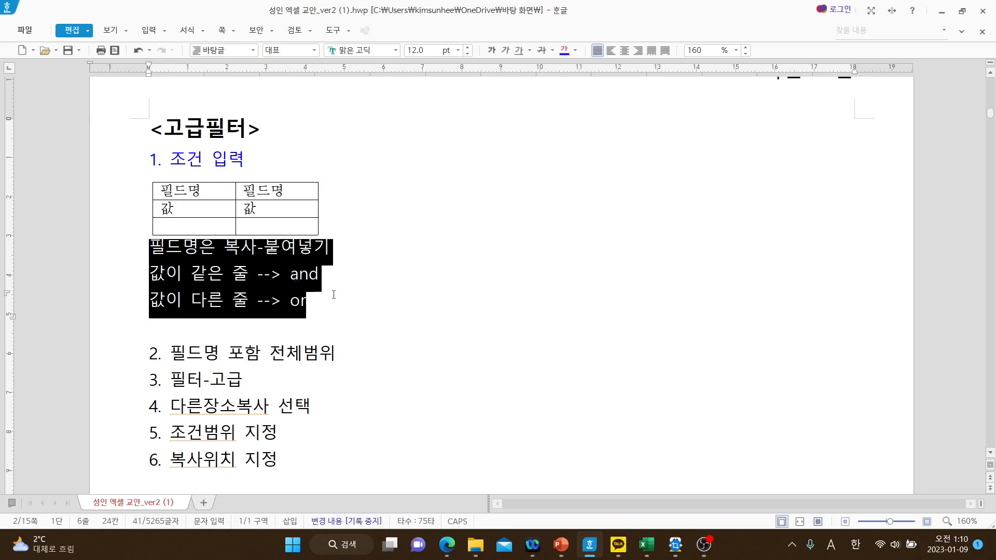
{"action": "left_click", "coordinate": [326, 275]}
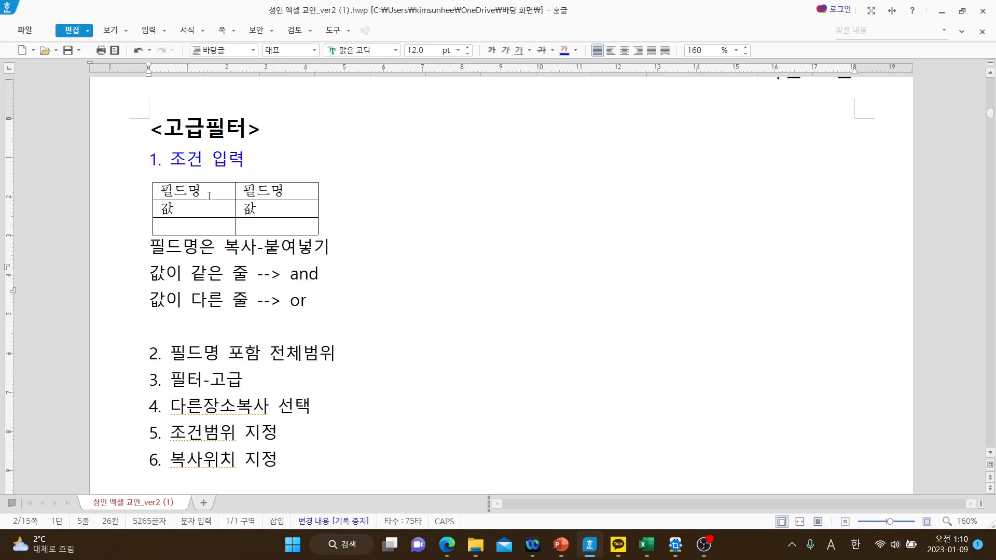
{"action": "key", "text": "alt+Tab"}
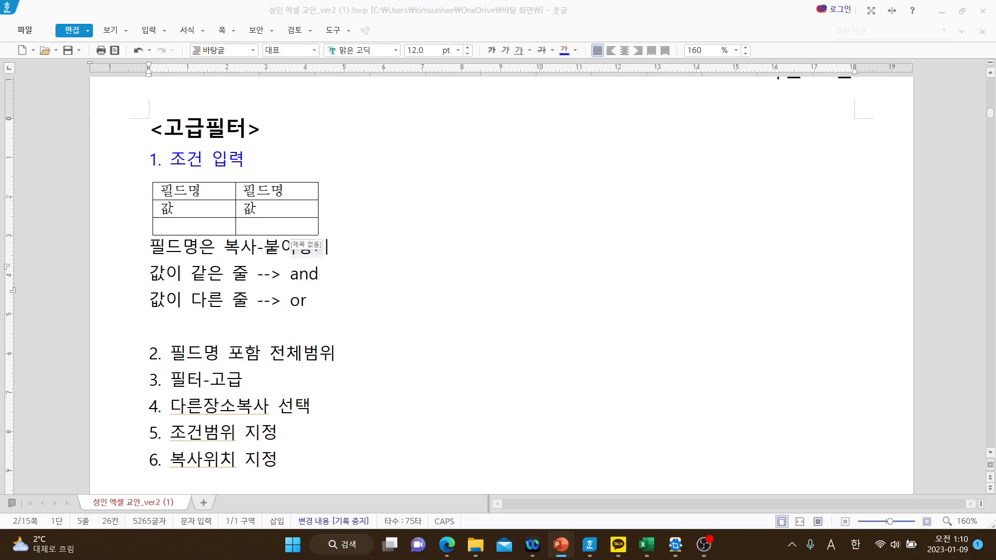
{"action": "left_click", "coordinate": [209, 210]}
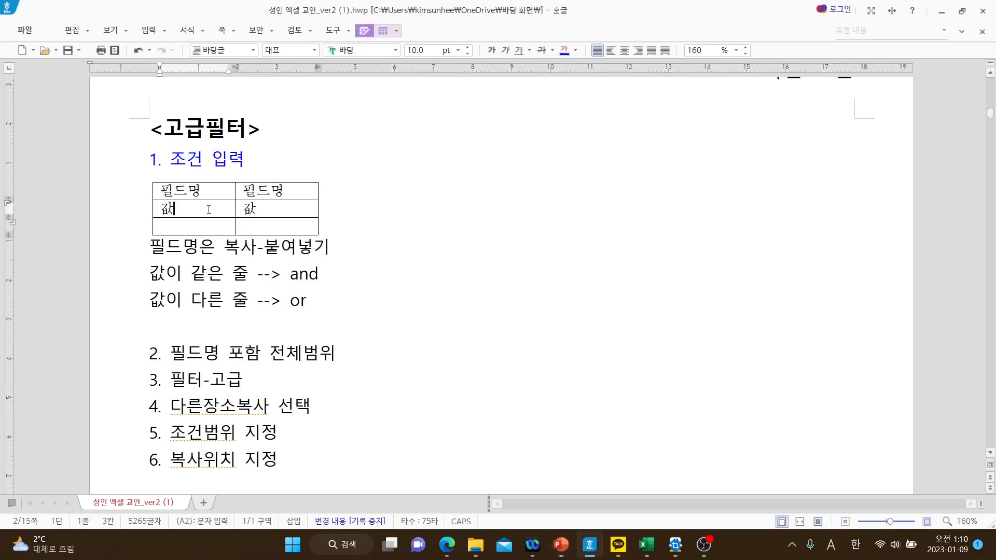
{"action": "left_click_drag", "start_coordinate": [202, 191], "coordinate": [160, 212]}
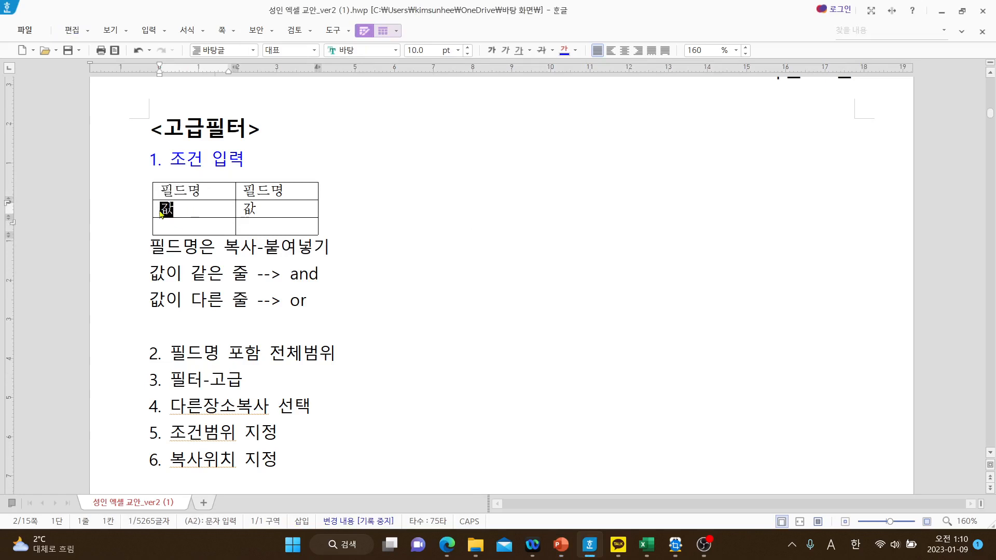
{"action": "left_click", "coordinate": [400, 173]}
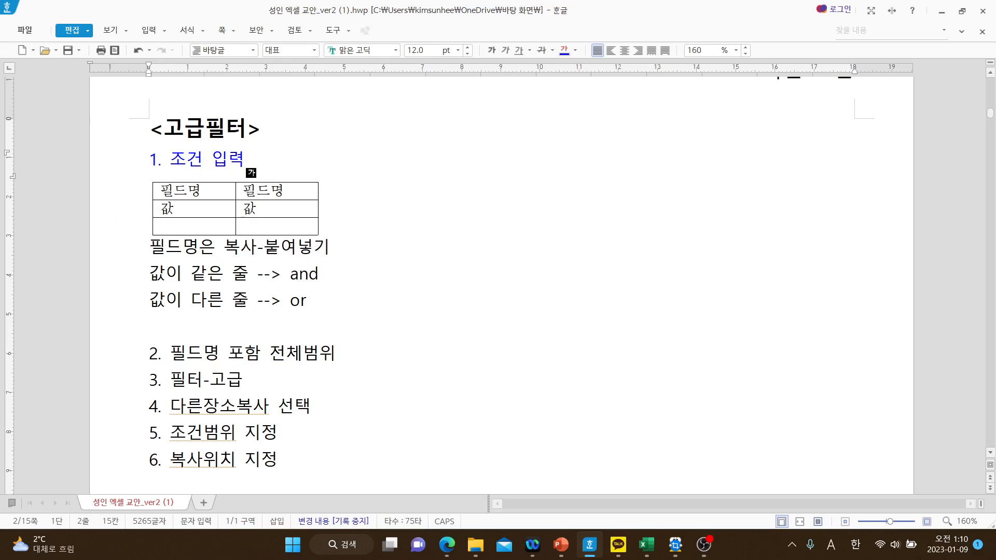
Step: Switch to the slide show on the 자동필터 해제 slide and end it to return to the Hangul document
{"action": "key", "text": "alt+Tab"}
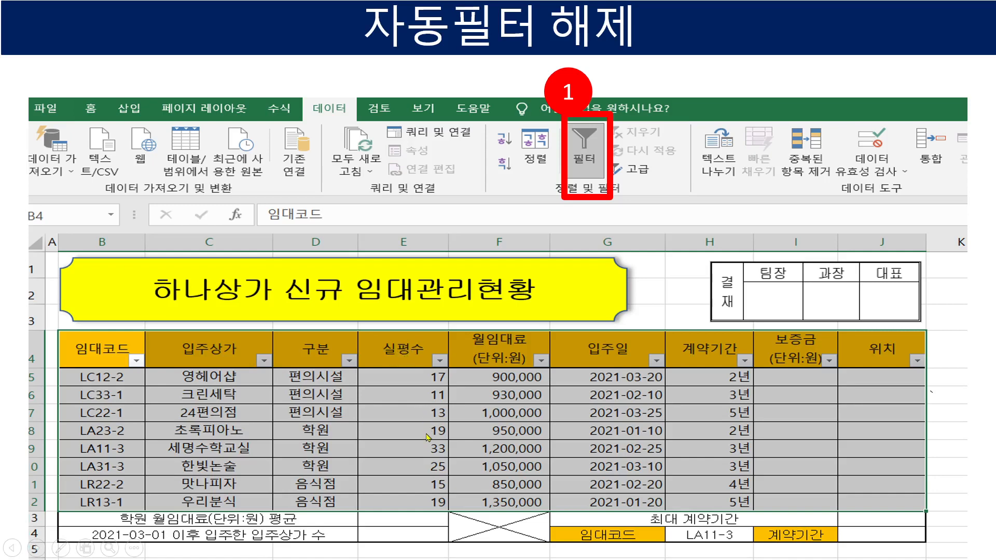
{"action": "right_click", "coordinate": [536, 427]}
{"action": "left_click", "coordinate": [574, 414]}
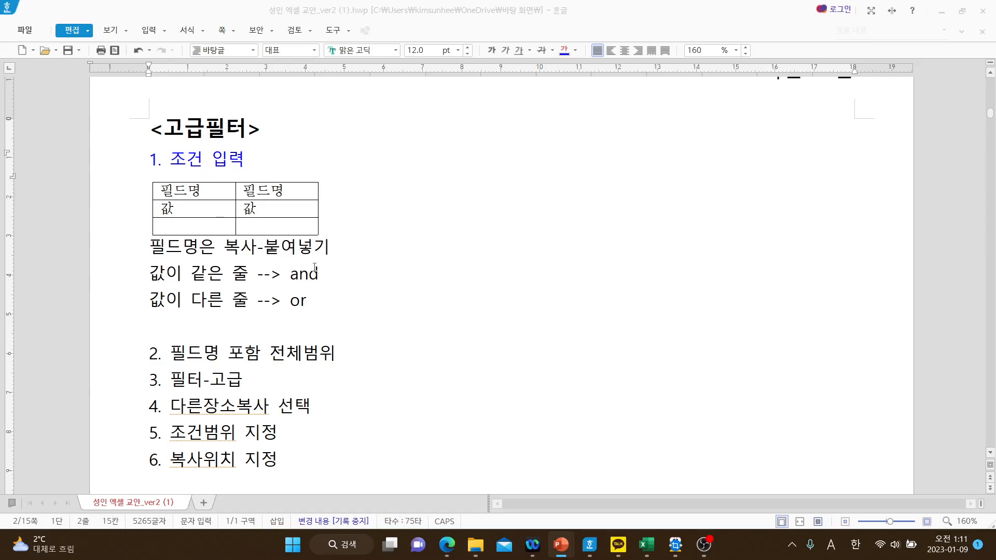
Step: Examine the two 필드명 header cells and the 값 cells in the row below them in the criteria table
{"action": "left_click_drag", "start_coordinate": [203, 190], "coordinate": [255, 192]}
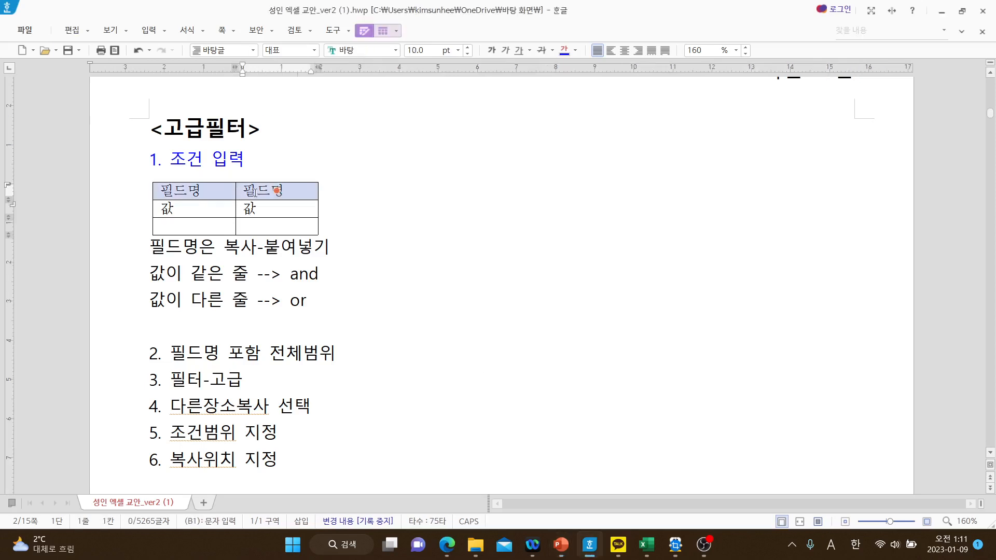
{"action": "left_click", "coordinate": [359, 194]}
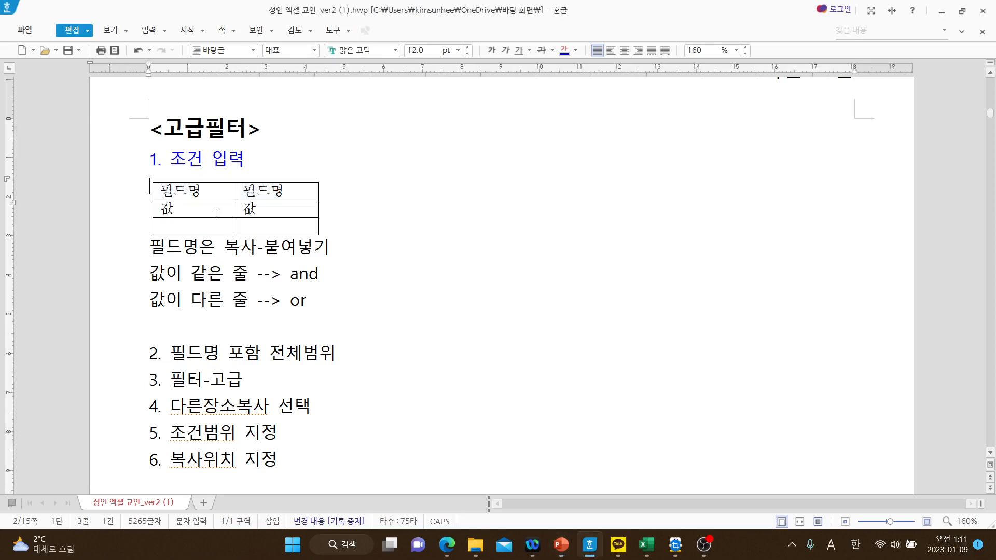
{"action": "left_click_drag", "start_coordinate": [195, 212], "coordinate": [164, 210]}
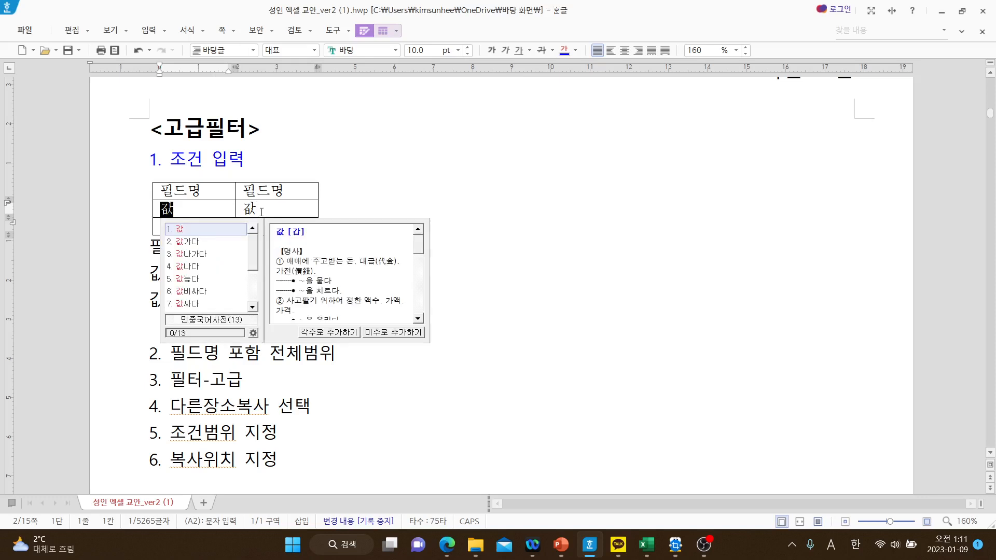
{"action": "left_click_drag", "start_coordinate": [261, 210], "coordinate": [202, 210]}
{"action": "left_click", "coordinate": [340, 205]}
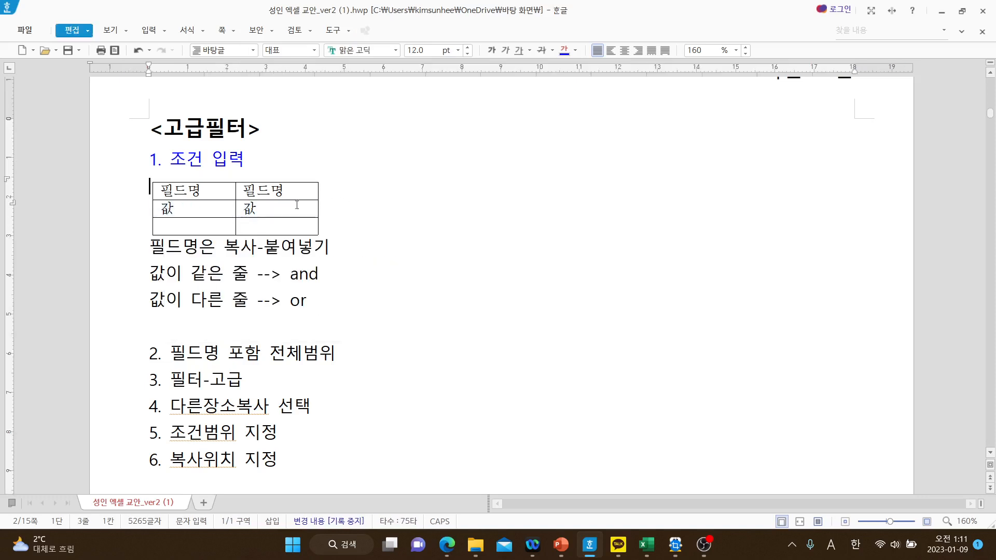
{"action": "left_click", "coordinate": [181, 209]}
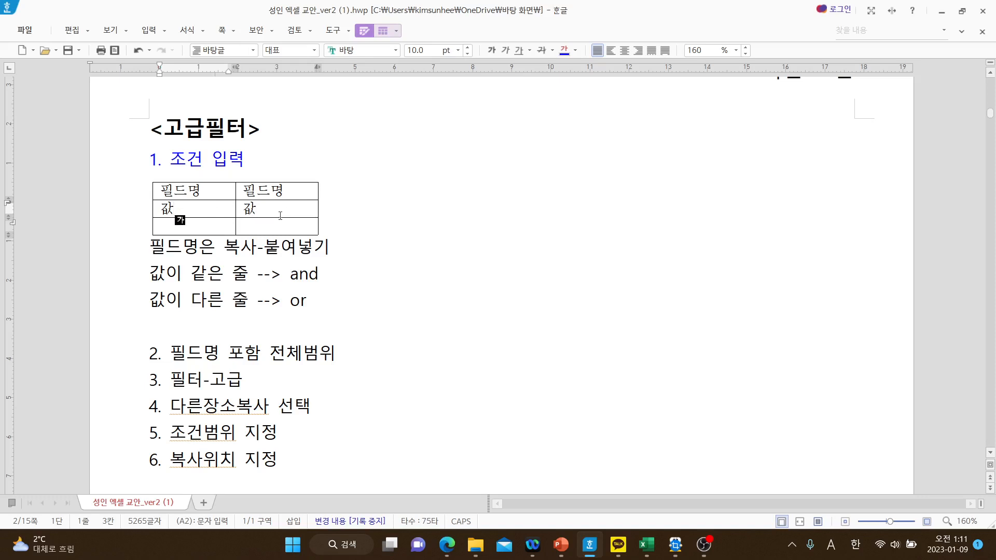
{"action": "left_click", "coordinate": [341, 218]}
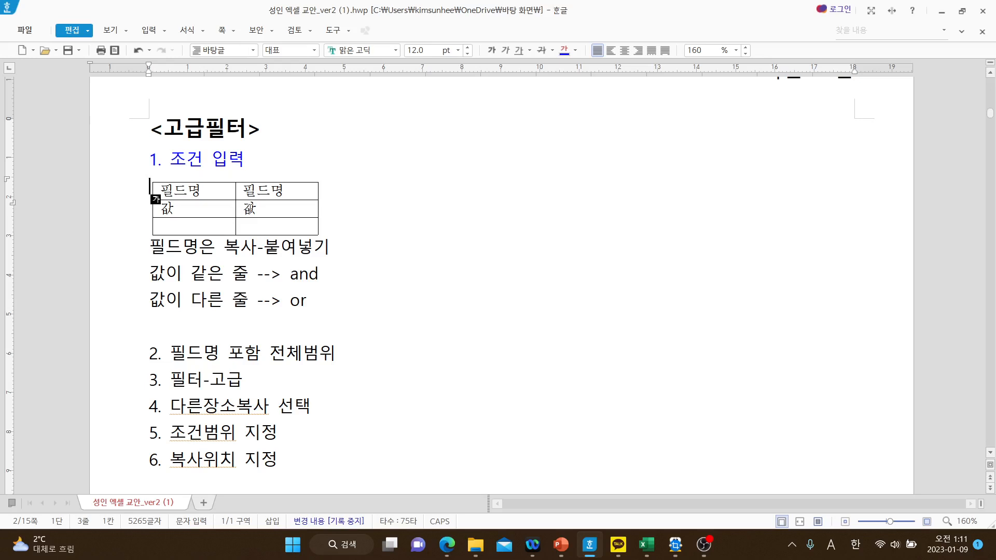
{"action": "left_click_drag", "start_coordinate": [200, 207], "coordinate": [165, 208]}
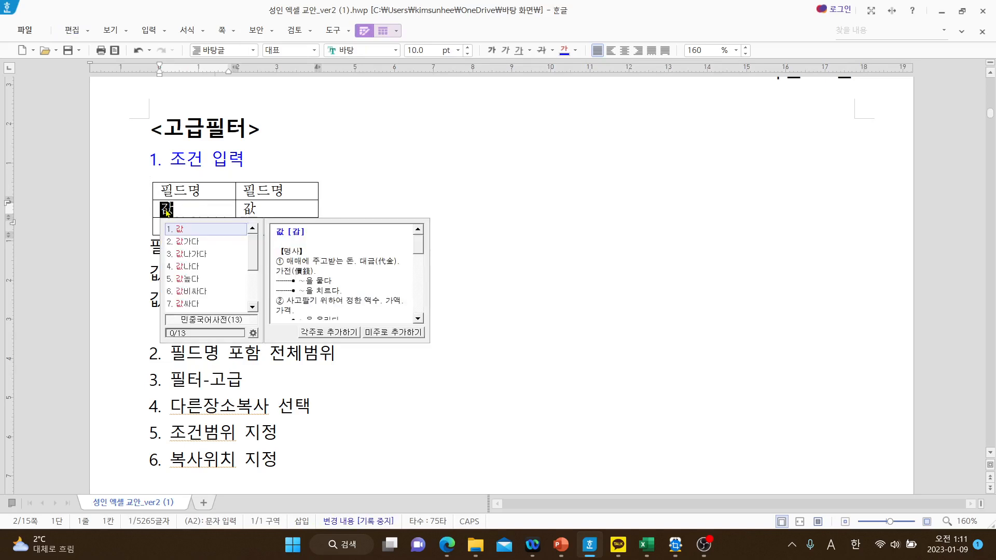
{"action": "left_click", "coordinate": [187, 210]}
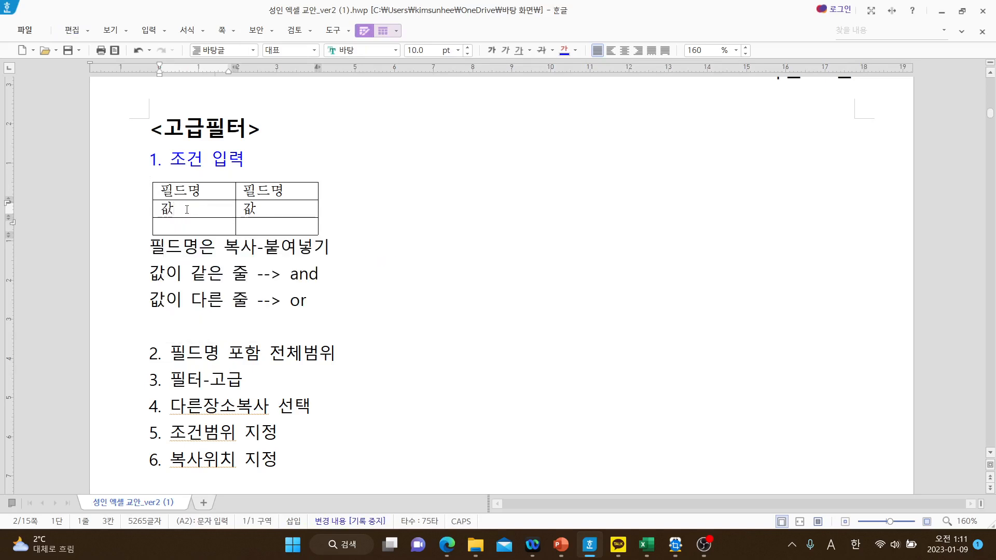
Step: Examine the two 값 cells on the same row of the criteria table together with the matching "and" rule
{"action": "left_click", "coordinate": [262, 209]}
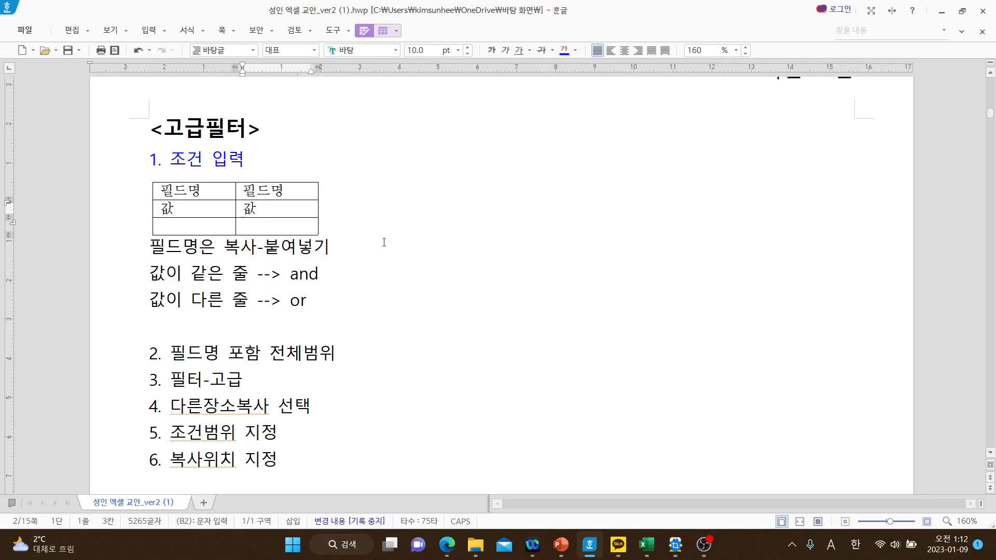
{"action": "left_click", "coordinate": [184, 212]}
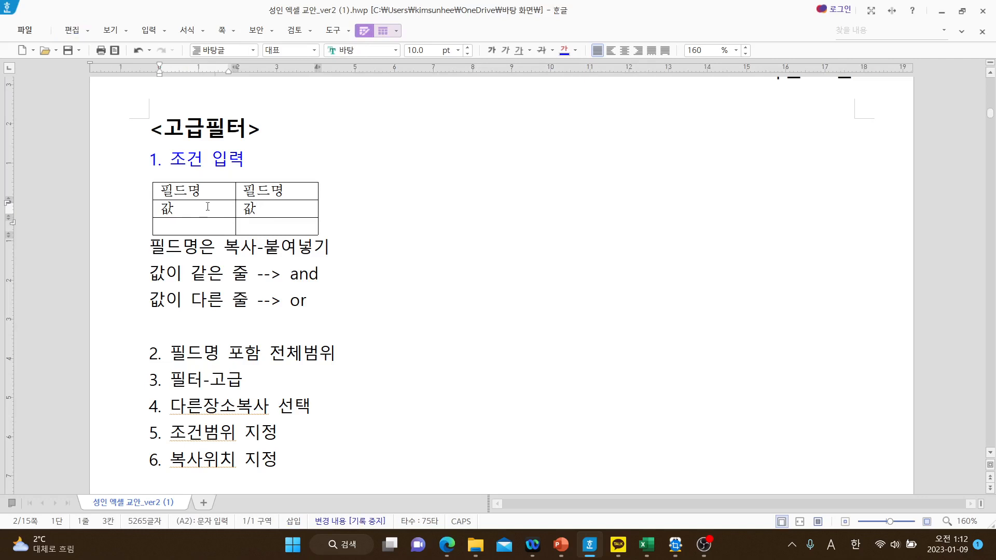
{"action": "left_click_drag", "start_coordinate": [207, 206], "coordinate": [264, 203]}
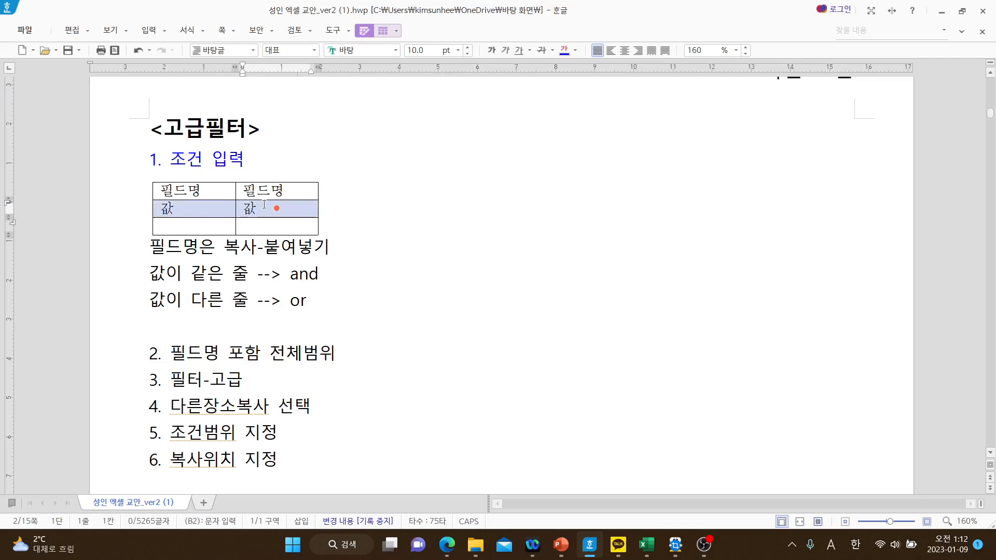
{"action": "left_click_drag", "start_coordinate": [291, 275], "coordinate": [325, 280]}
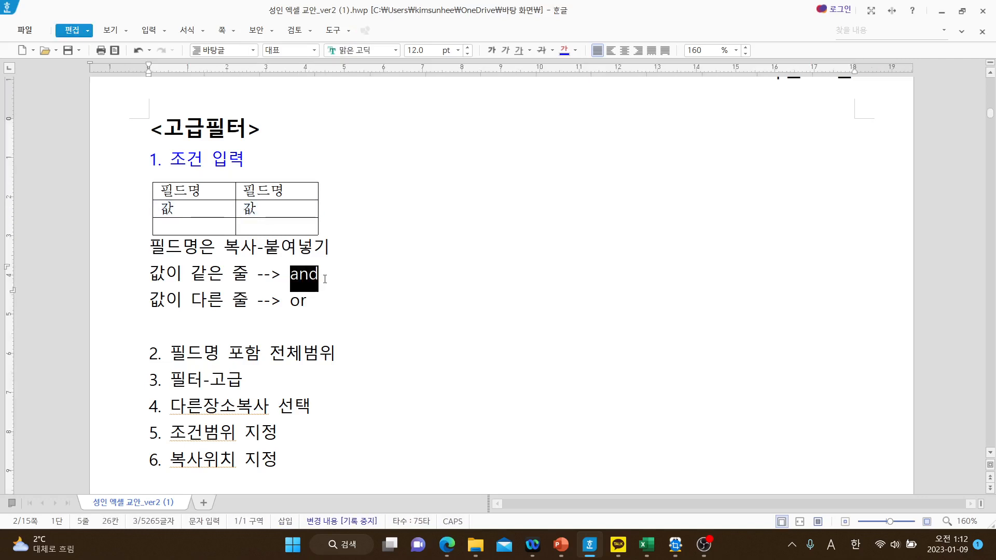
{"action": "left_click", "coordinate": [342, 250]}
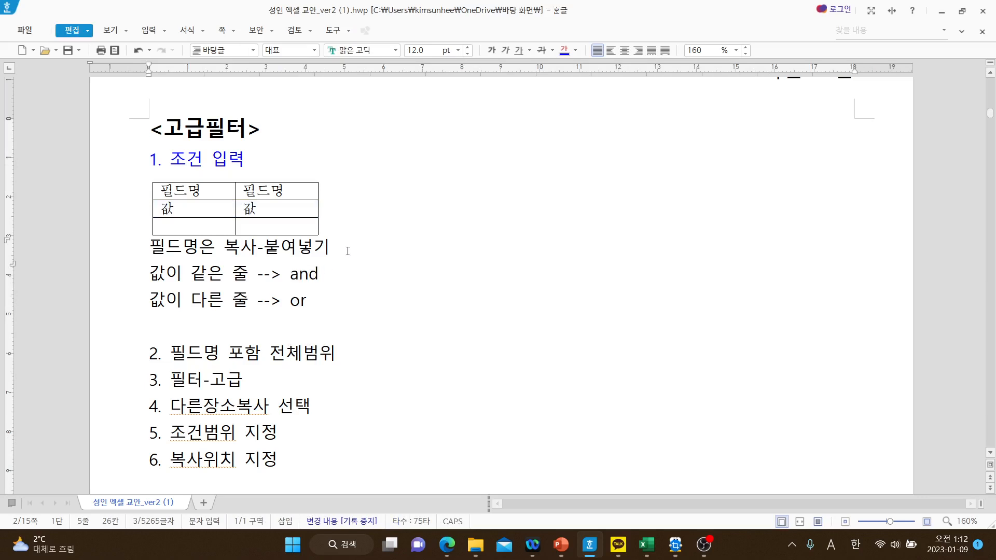
Step: Move the second column's 값 to the empty cell below it and select "or" in the 값이 다른 줄 rule
{"action": "left_click", "coordinate": [250, 208]}
{"action": "double_click", "coordinate": [249, 209]}
{"action": "key", "text": "ctrl+c"}
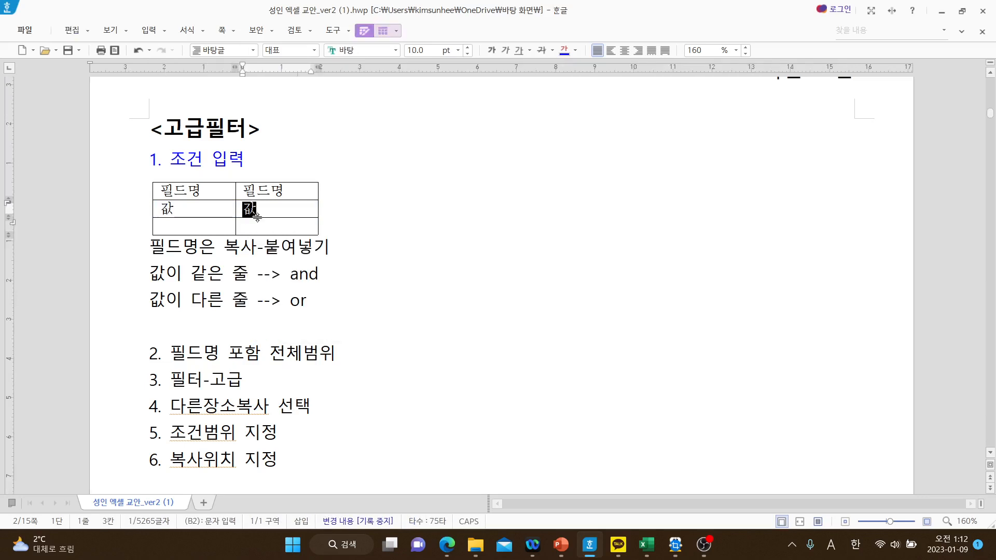
{"action": "key", "text": "Delete"}
{"action": "left_click", "coordinate": [254, 223]}
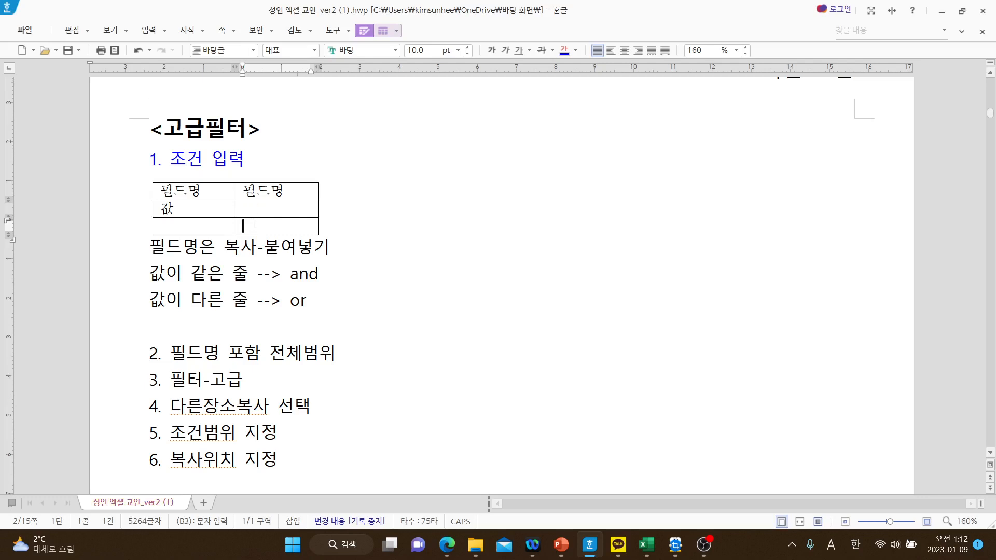
{"action": "key", "text": "ctrl+v"}
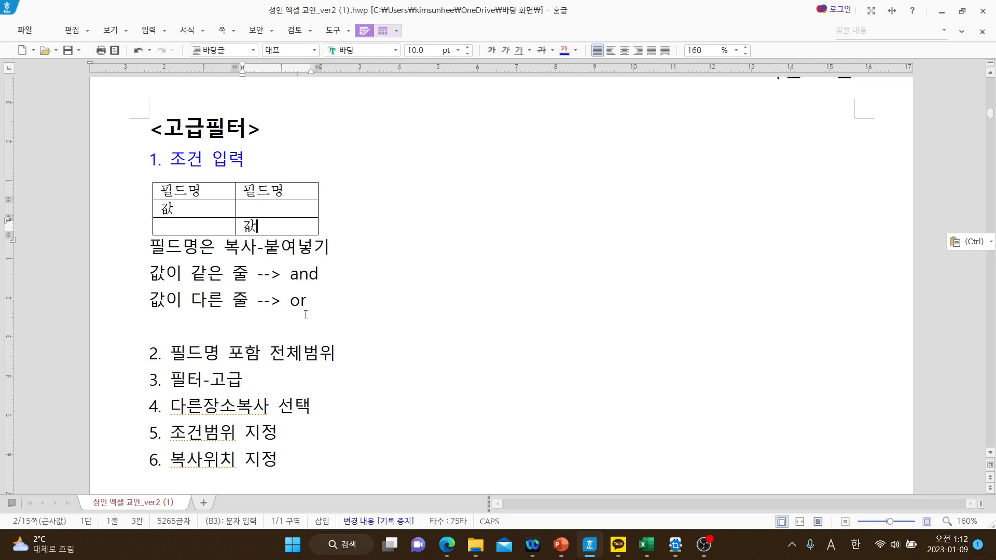
{"action": "left_click_drag", "start_coordinate": [290, 303], "coordinate": [333, 304]}
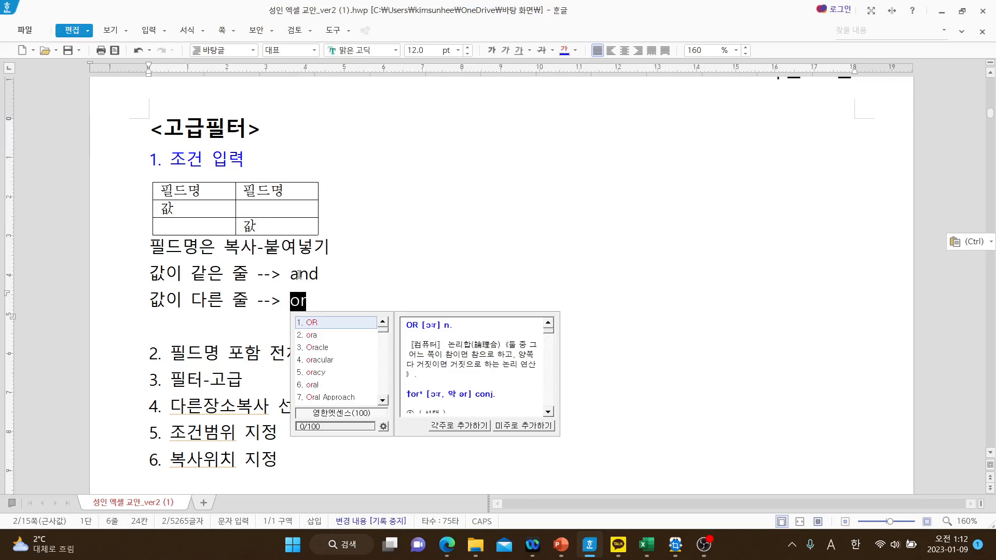
Step: Return the second column's 값 to the row directly under the 필드명 header and clear the cell selection
{"action": "double_click", "coordinate": [249, 226]}
{"action": "left_click_drag", "start_coordinate": [250, 226], "coordinate": [267, 209]}
{"action": "left_click", "coordinate": [227, 213]}
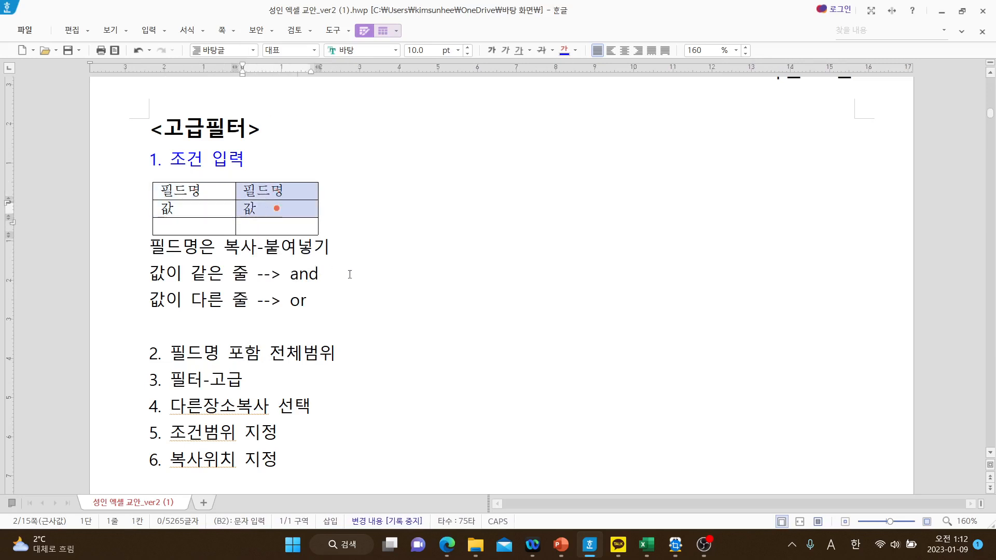
{"action": "left_click", "coordinate": [378, 277]}
Step: Copy the second column's 값 into the table's last row and delete the original, placing the two values on different rows
{"action": "left_click_drag", "start_coordinate": [261, 212], "coordinate": [241, 214]}
{"action": "key", "text": "ctrl+c"}
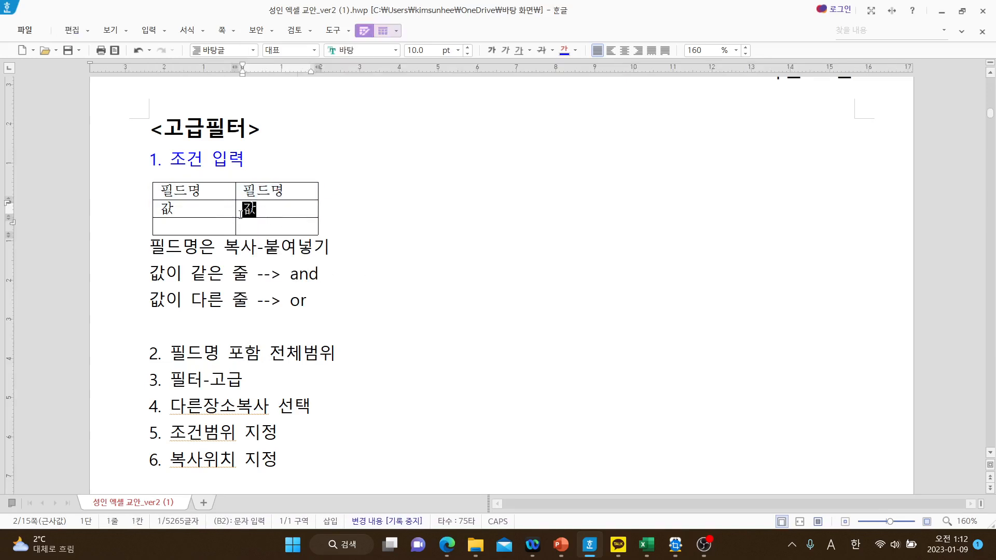
{"action": "left_click", "coordinate": [262, 228]}
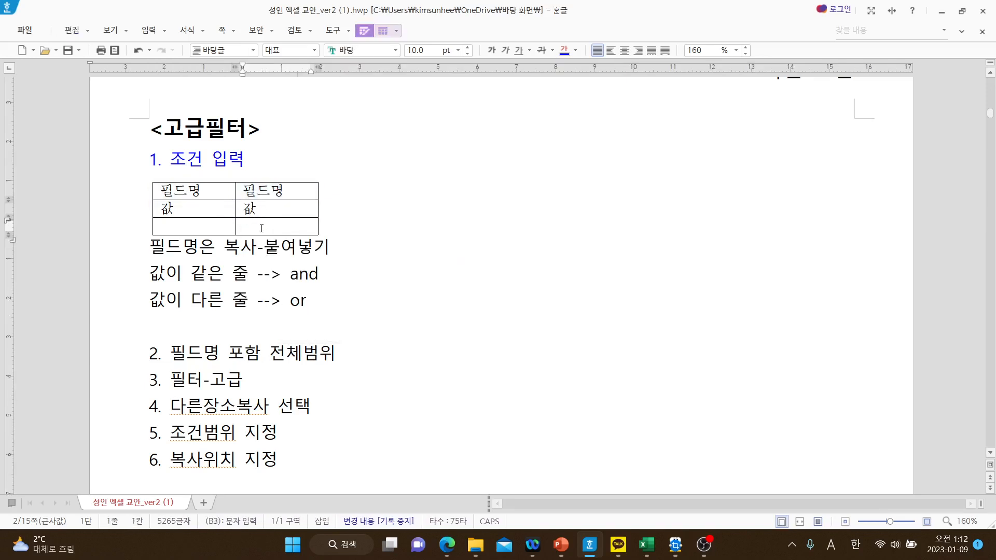
{"action": "key", "text": "ctrl+v"}
{"action": "left_click", "coordinate": [268, 206]}
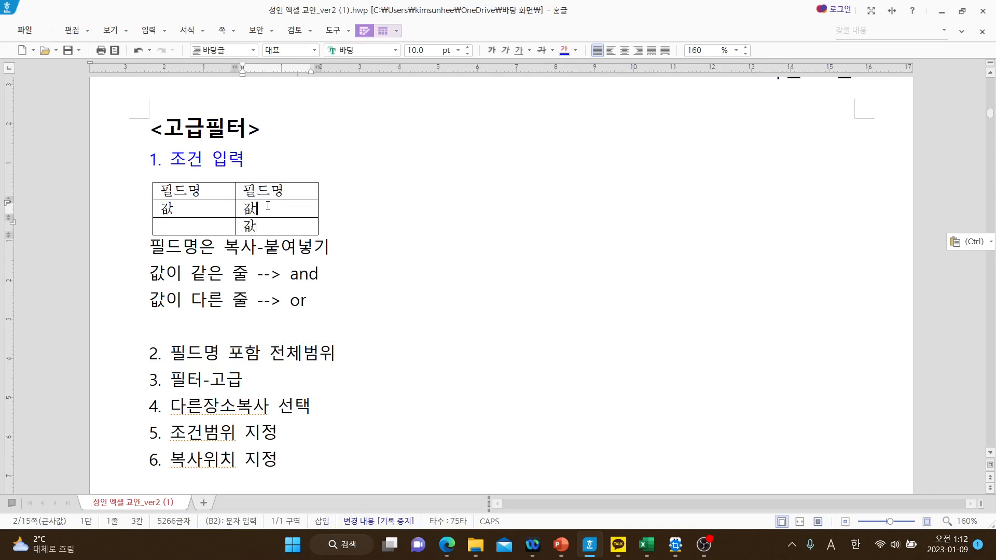
{"action": "key", "text": "BackSpace"}
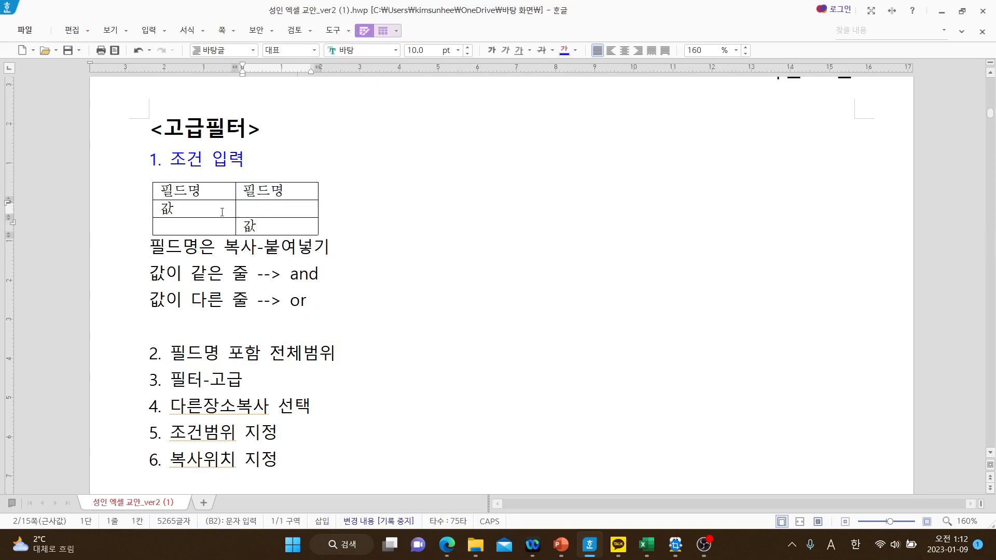
Step: Review the two 값 cells on different rows, the 조건 입력 title, the "and" rule and item 2, 필드명 포함 전체범위
{"action": "left_click", "coordinate": [210, 208]}
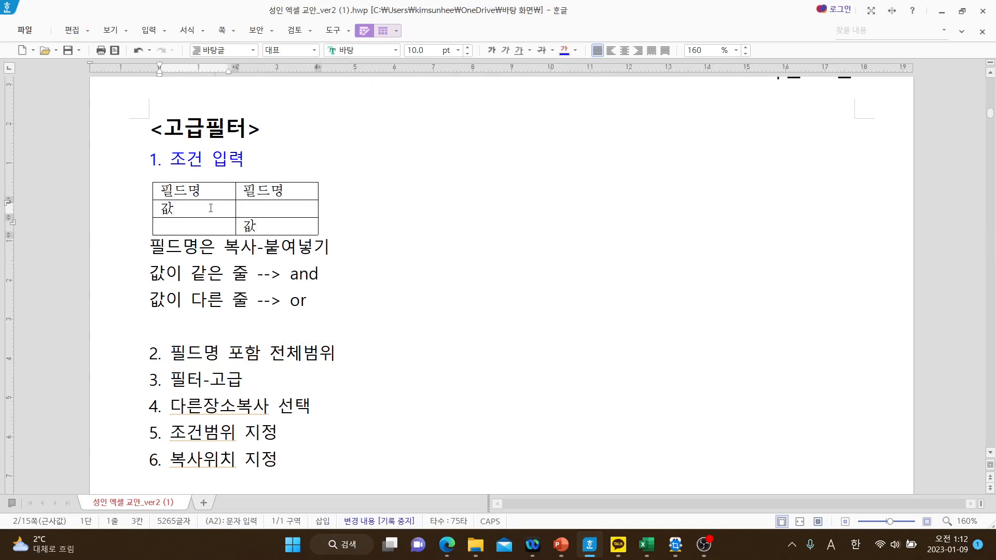
{"action": "left_click", "coordinate": [265, 227]}
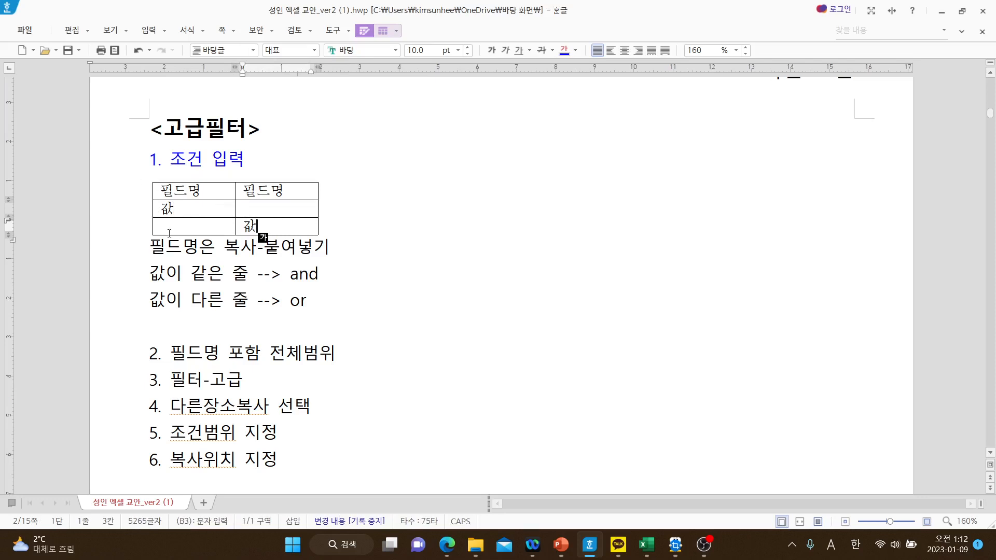
{"action": "left_click_drag", "start_coordinate": [171, 160], "coordinate": [251, 159]}
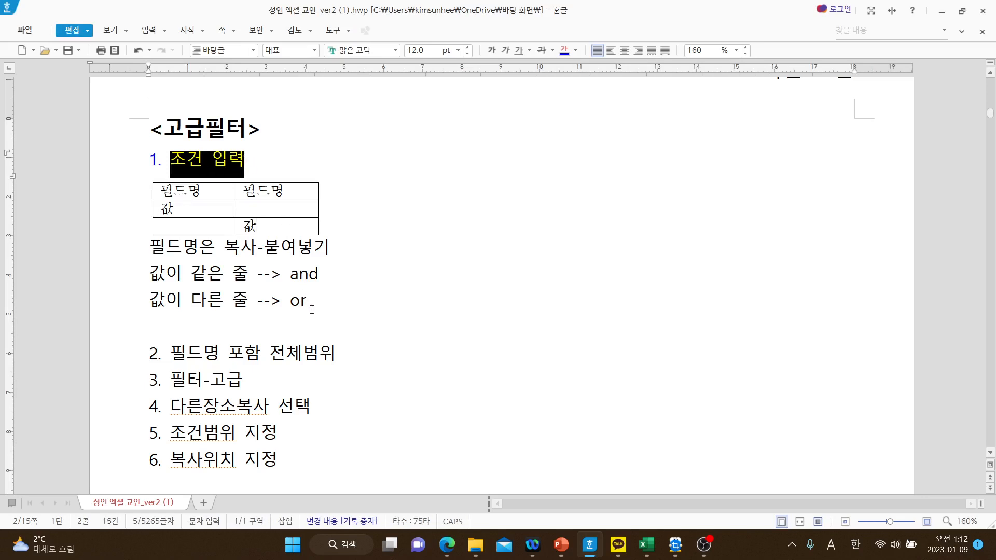
{"action": "left_click", "coordinate": [222, 211]}
{"action": "left_click_drag", "start_coordinate": [316, 275], "coordinate": [293, 275]}
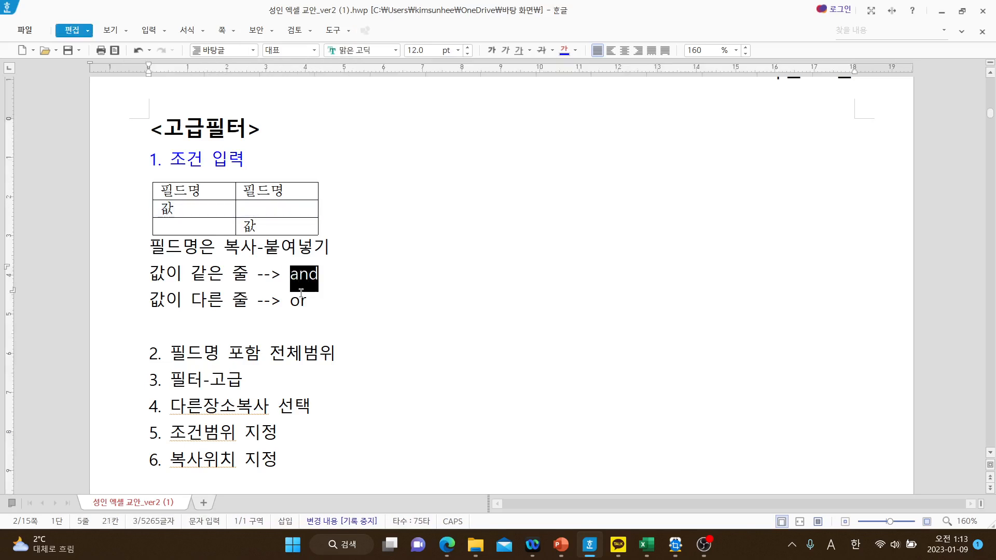
{"action": "left_click", "coordinate": [268, 323]}
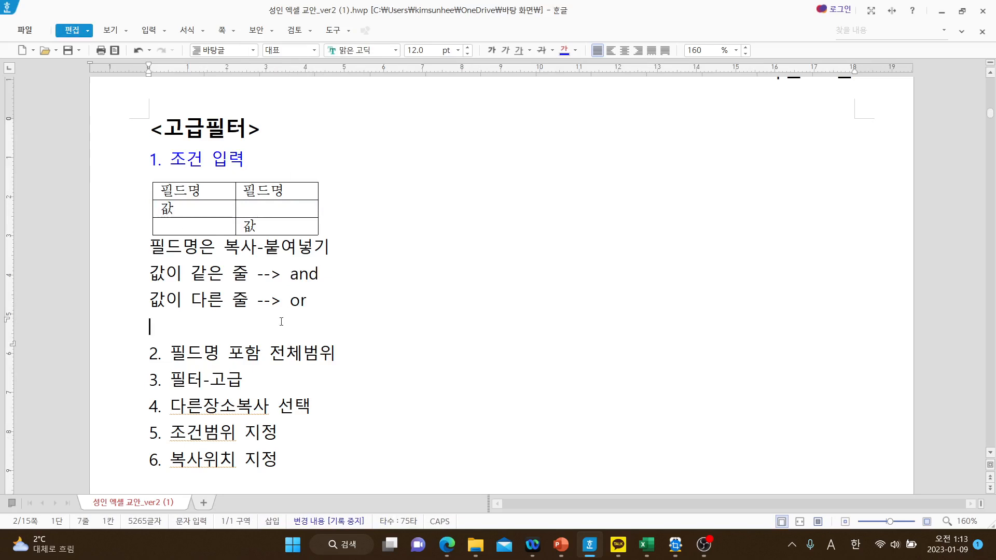
{"action": "scroll", "coordinate": [204, 330], "scroll_direction": "down", "scroll_amount": 2}
{"action": "left_click_drag", "start_coordinate": [170, 291], "coordinate": [343, 293]}
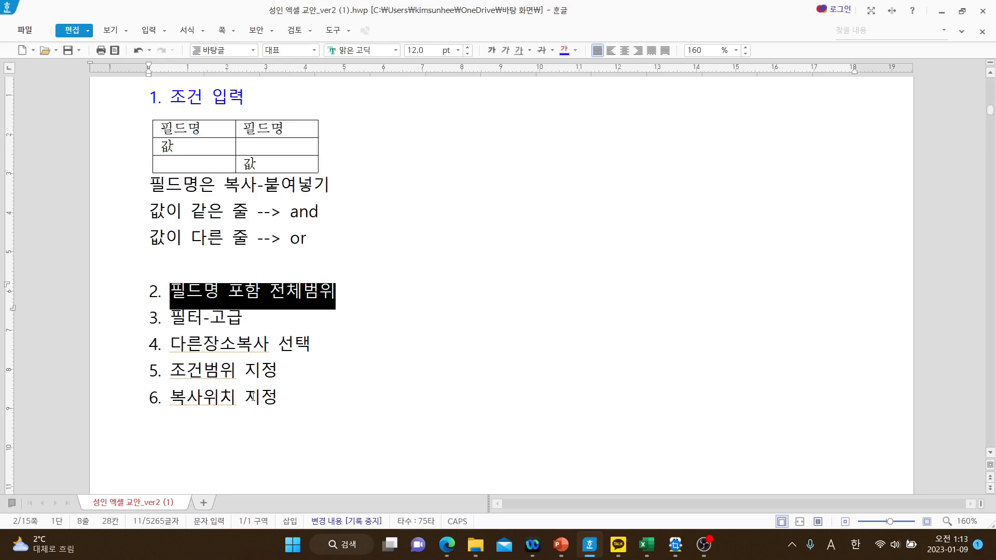
Step: Start the PowerPoint slide show on the 고급필터 slide and highlight 필드명 and 복사 → 붙여넣기 with the yellow highlighter
{"action": "key", "text": "alt+Tab"}
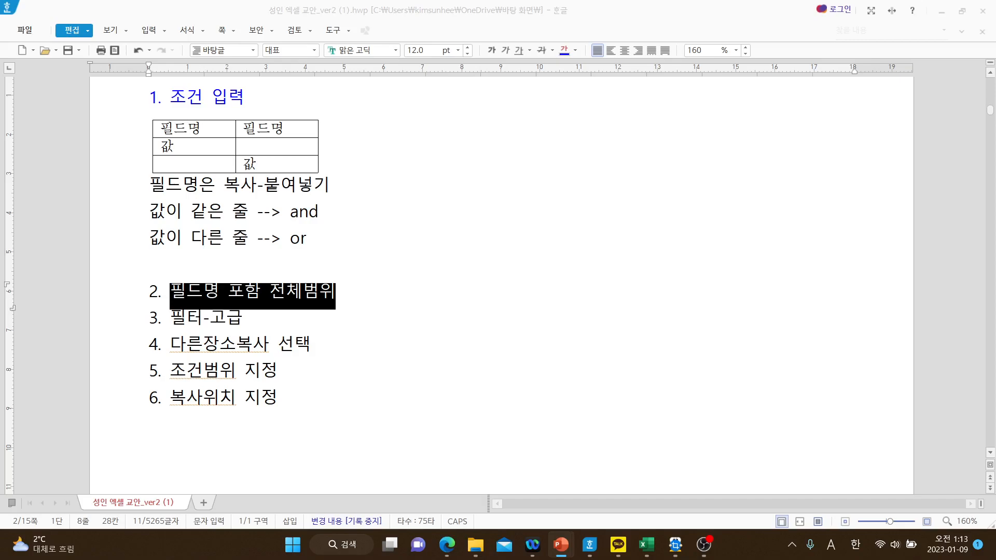
{"action": "key", "text": "shift+F5"}
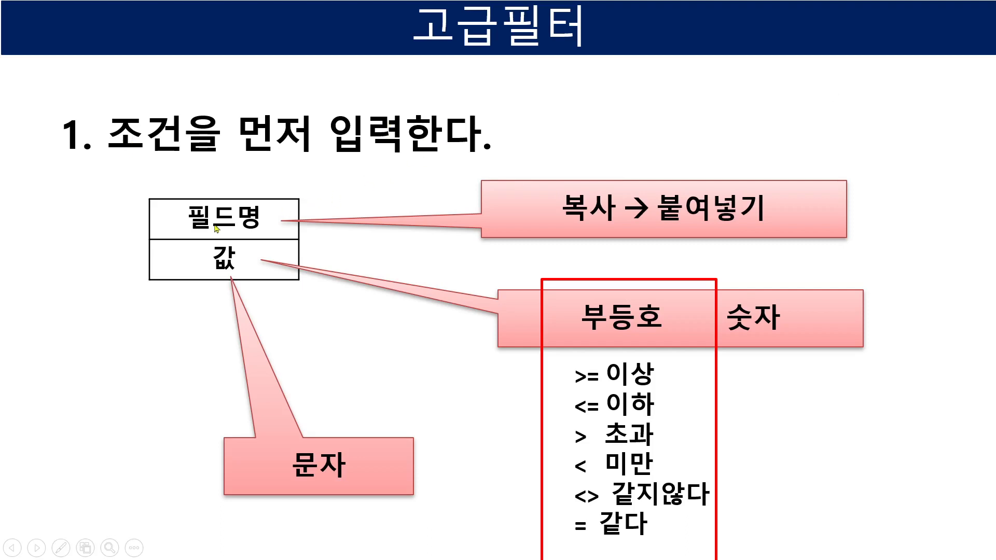
{"action": "right_click", "coordinate": [390, 186]}
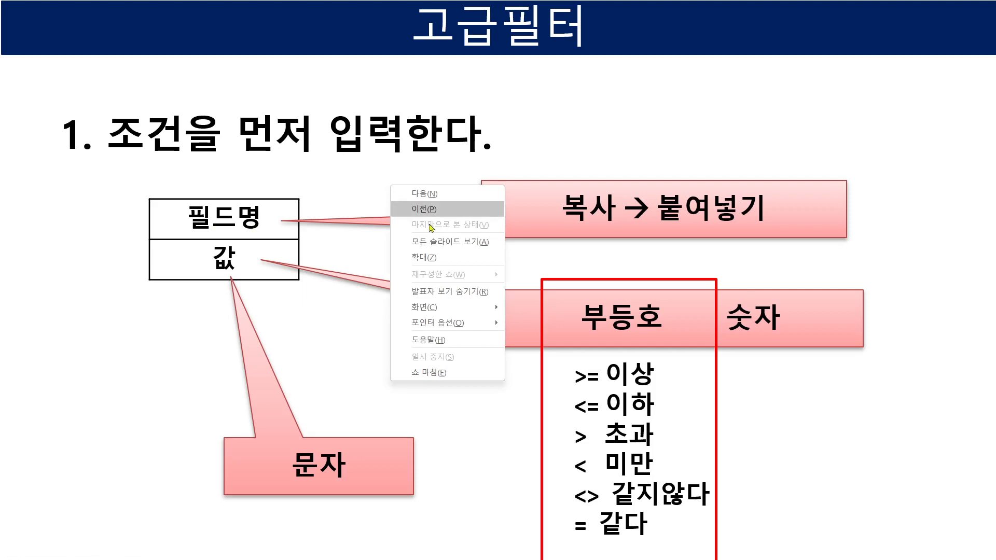
{"action": "mouse_move", "coordinate": [467, 323]}
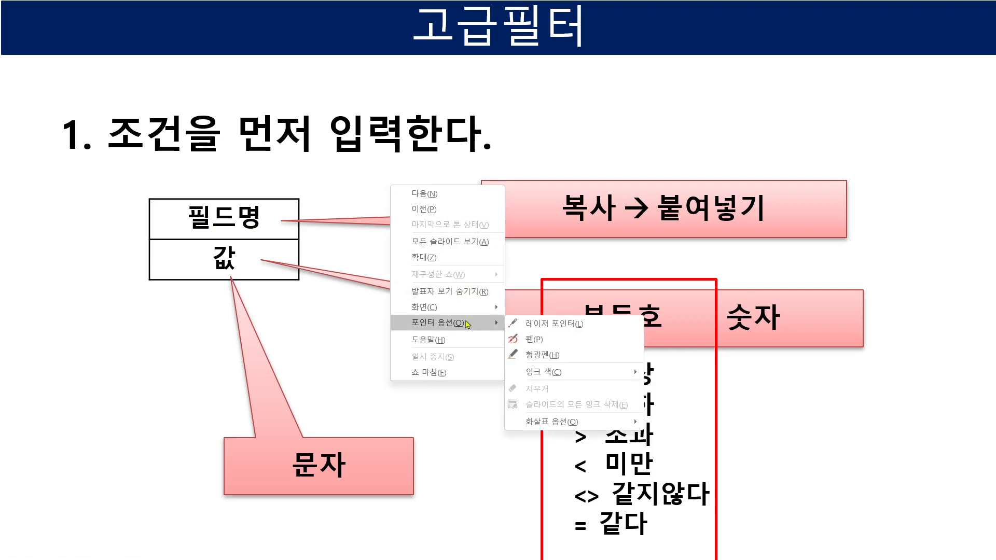
{"action": "left_click", "coordinate": [542, 357]}
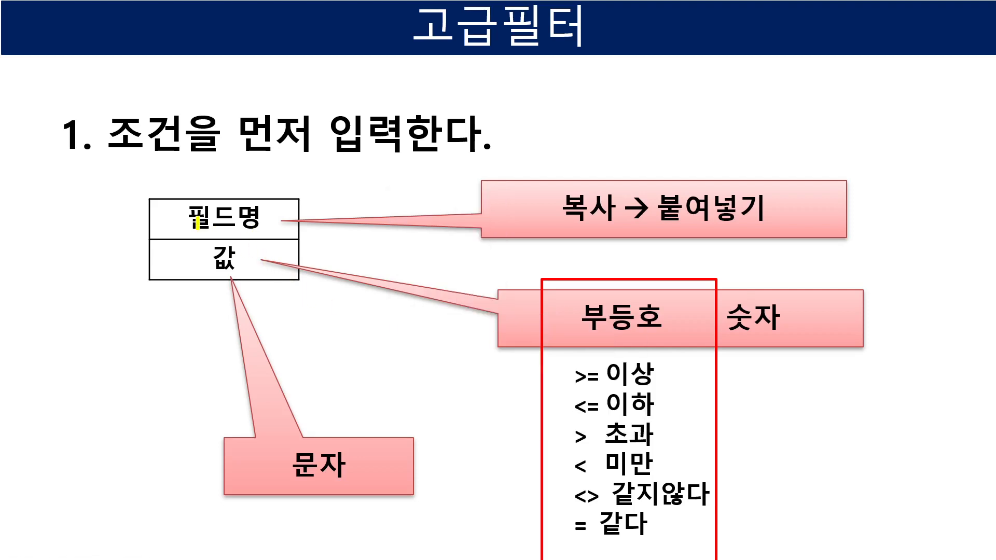
{"action": "left_click_drag", "start_coordinate": [197, 223], "coordinate": [257, 222]}
{"action": "left_click_drag", "start_coordinate": [561, 219], "coordinate": [754, 214]}
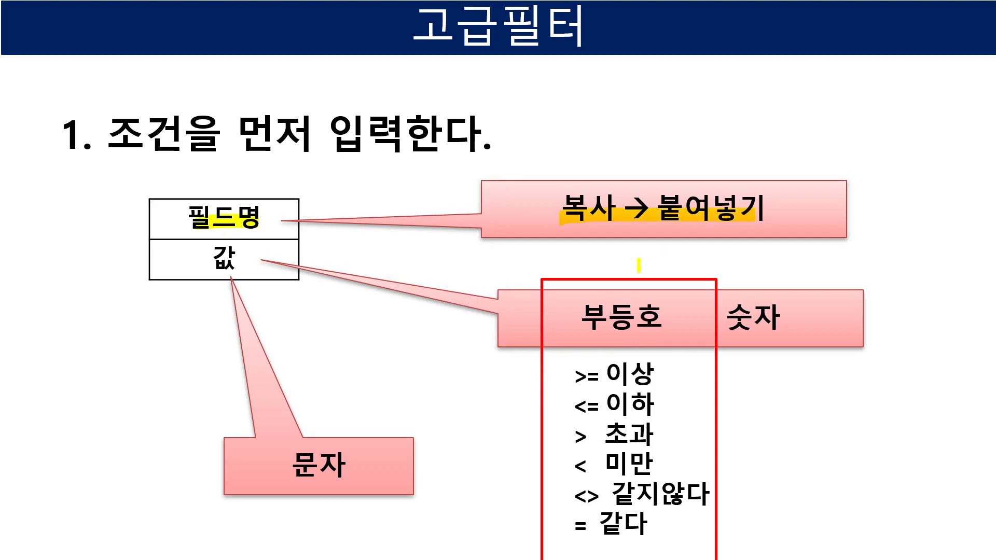
Step: End the slide show without keeping the ink annotations, returning to the Hangul document
{"action": "right_click", "coordinate": [633, 270]}
{"action": "left_click", "coordinate": [670, 455]}
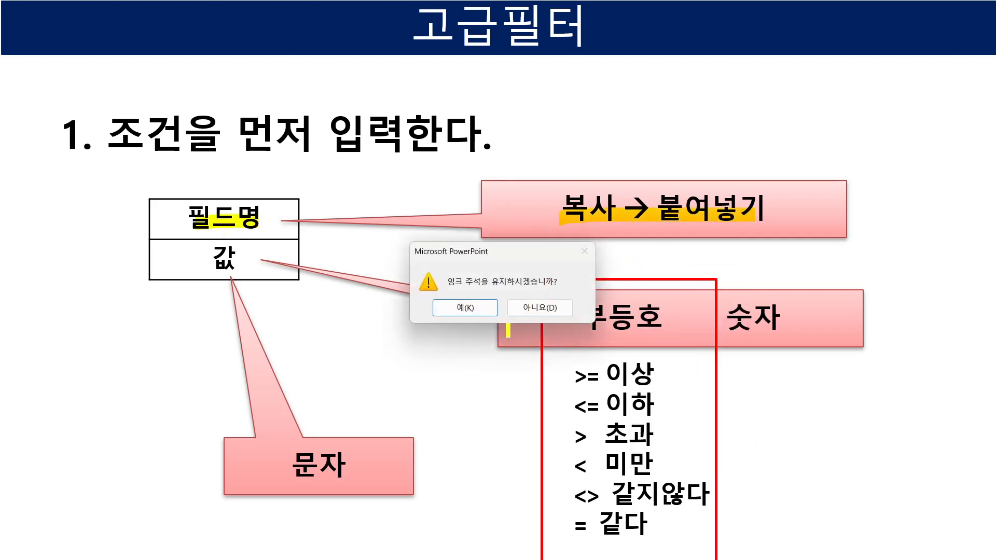
{"action": "left_click", "coordinate": [548, 312]}
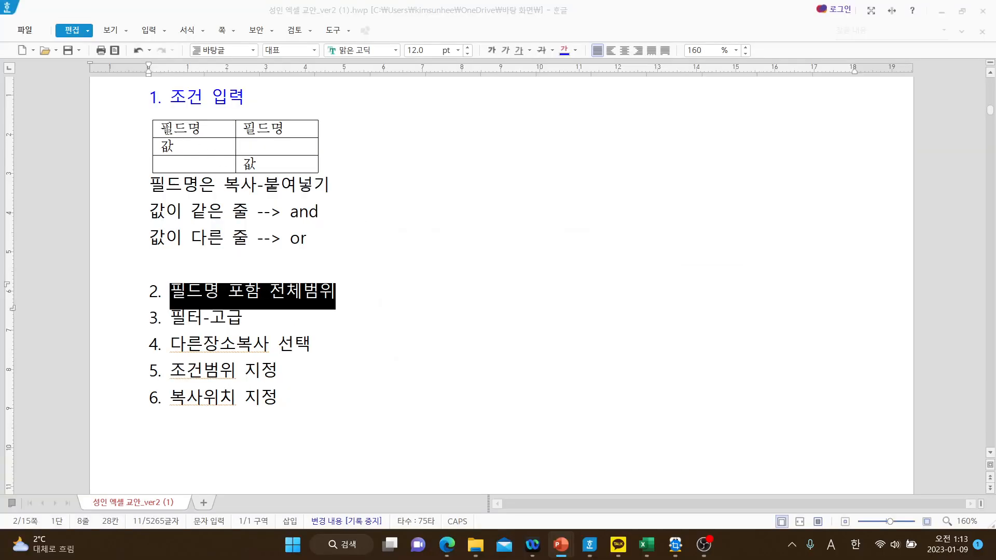
Step: Select the first 필드명 header text in the criteria table and switch back to the slide show's 고급필터 slide
{"action": "left_click_drag", "start_coordinate": [165, 130], "coordinate": [203, 130]}
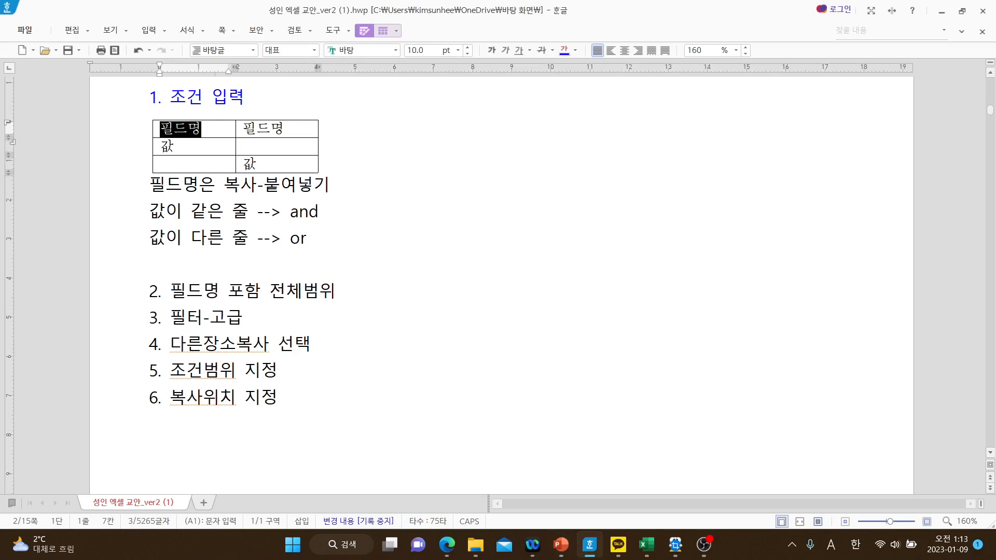
{"action": "key", "text": "alt+Tab"}
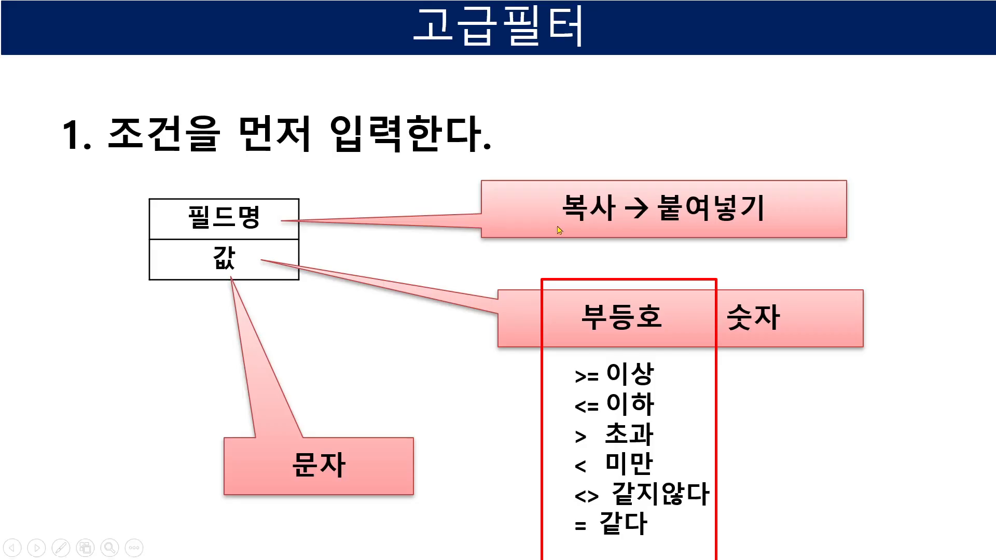
{"action": "left_click", "coordinate": [567, 264]}
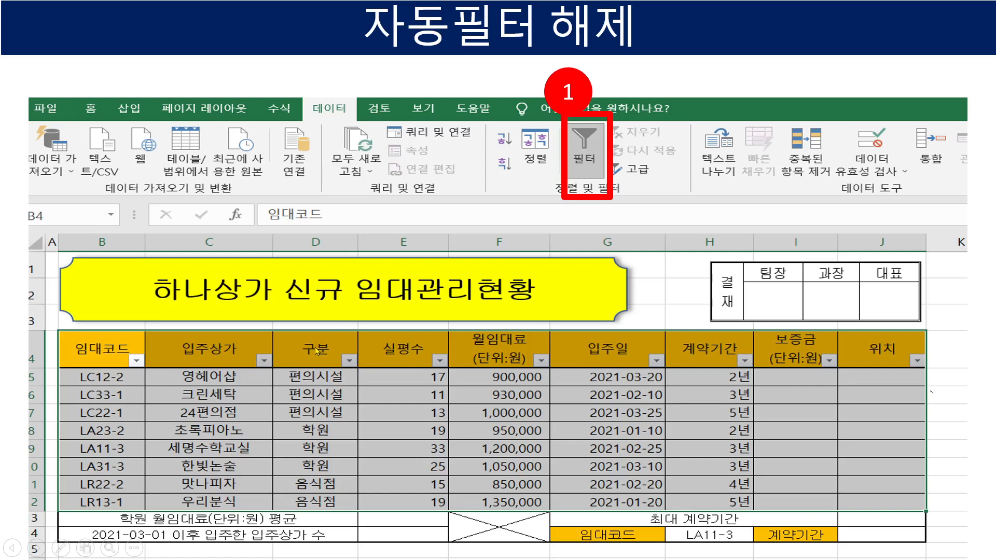
{"action": "left_click", "coordinate": [350, 349]}
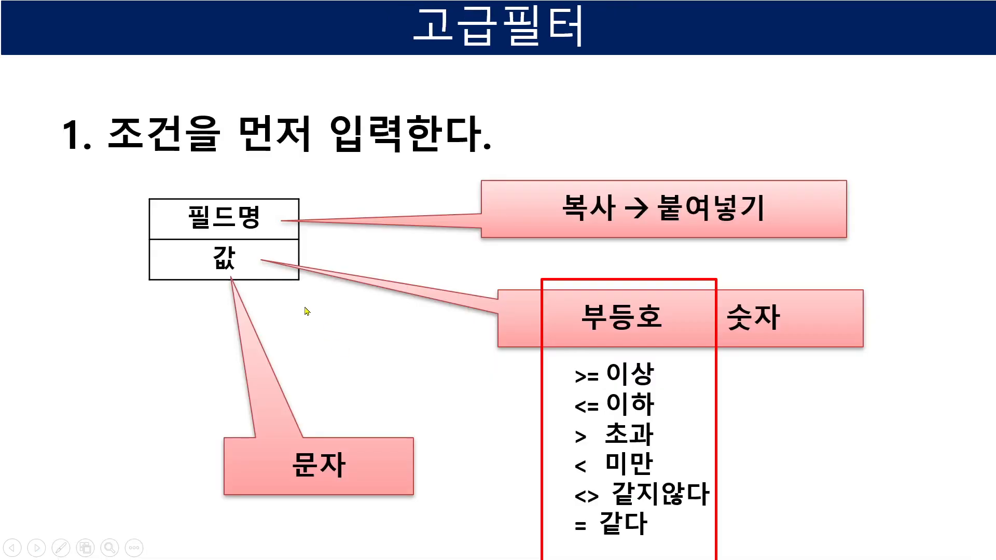
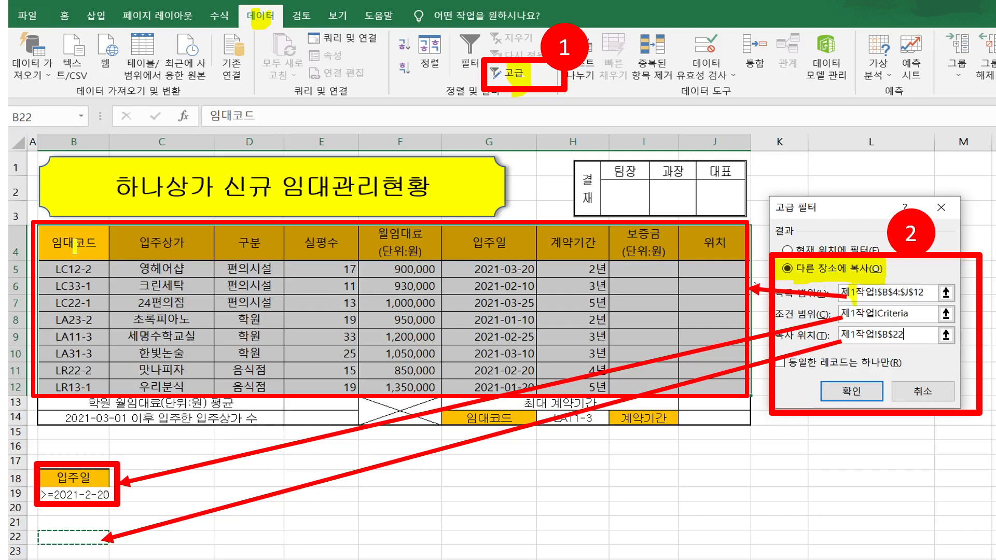
Step: Highlight the rental table's data area and the list range 제1작업!$B$4:$J$12 in the 고급 필터 dialog picture in yellow
{"action": "mouse_move", "coordinate": [684, 263]}
{"action": "left_mouse_down"}
{"action": "mouse_move", "coordinate": [710, 377]}
{"action": "mouse_move", "coordinate": [299, 386]}
{"action": "mouse_move", "coordinate": [62, 336]}
{"action": "mouse_move", "coordinate": [58, 265]}
{"action": "left_mouse_up"}
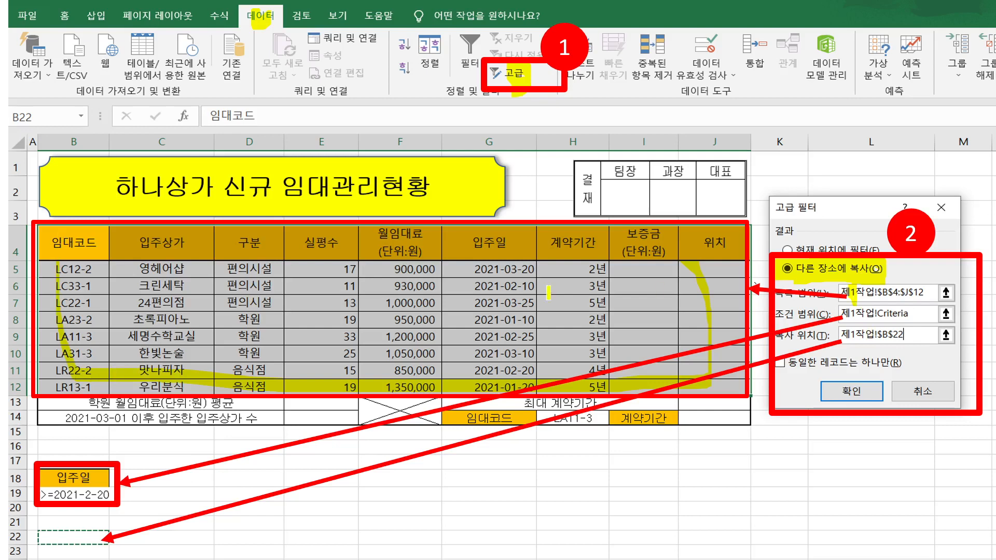
{"action": "mouse_move", "coordinate": [681, 291]}
{"action": "left_mouse_down"}
{"action": "mouse_move", "coordinate": [396, 380]}
{"action": "mouse_move", "coordinate": [76, 387]}
{"action": "left_mouse_up"}
{"action": "left_click_drag", "start_coordinate": [845, 292], "coordinate": [929, 295]}
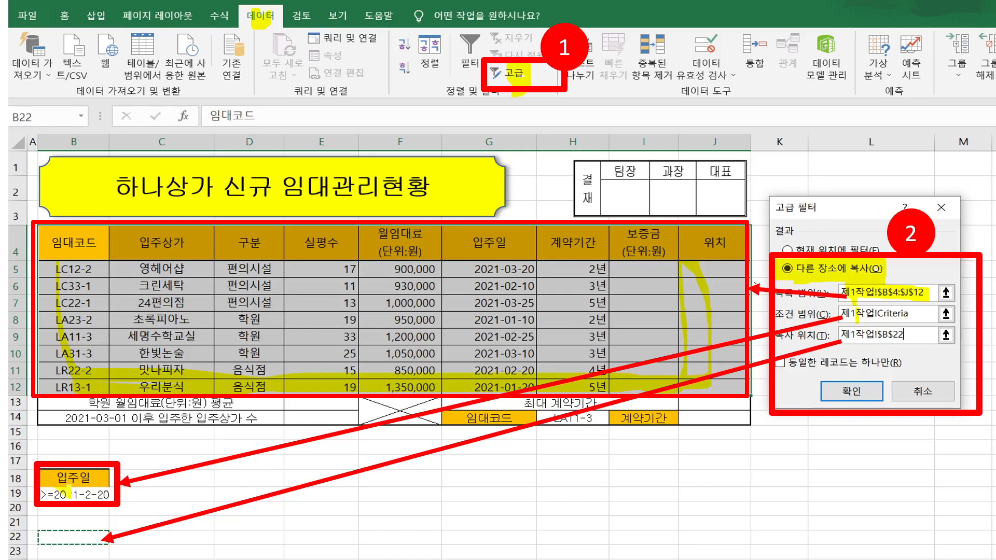
Step: Highlight the >=2021-2-20 criterion and copy location in yellow, then mark the extracted records on the following result slide
{"action": "mouse_move", "coordinate": [69, 491]}
{"action": "left_mouse_down"}
{"action": "mouse_move", "coordinate": [79, 495]}
{"action": "mouse_move", "coordinate": [71, 476]}
{"action": "mouse_move", "coordinate": [60, 502]}
{"action": "mouse_move", "coordinate": [84, 480]}
{"action": "left_mouse_up"}
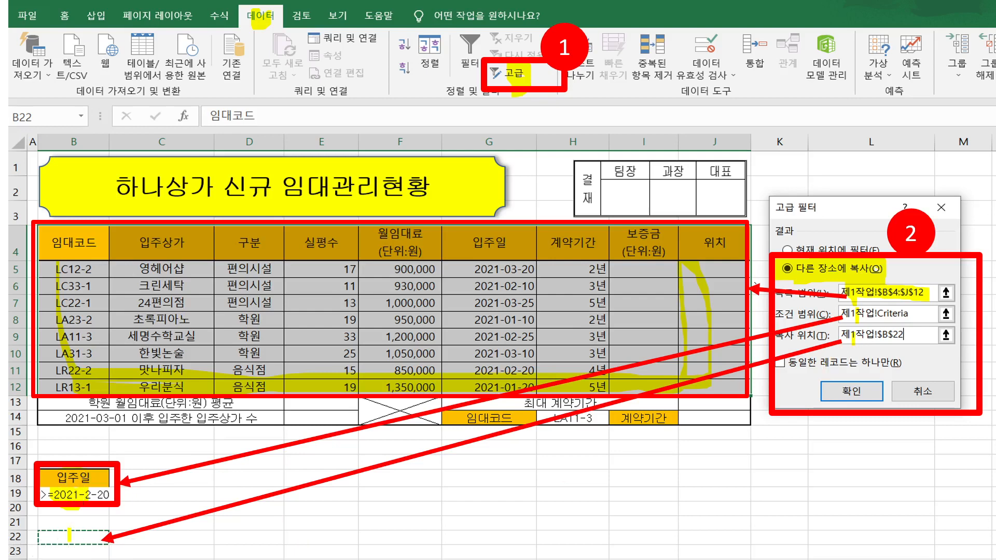
{"action": "left_click", "coordinate": [847, 394]}
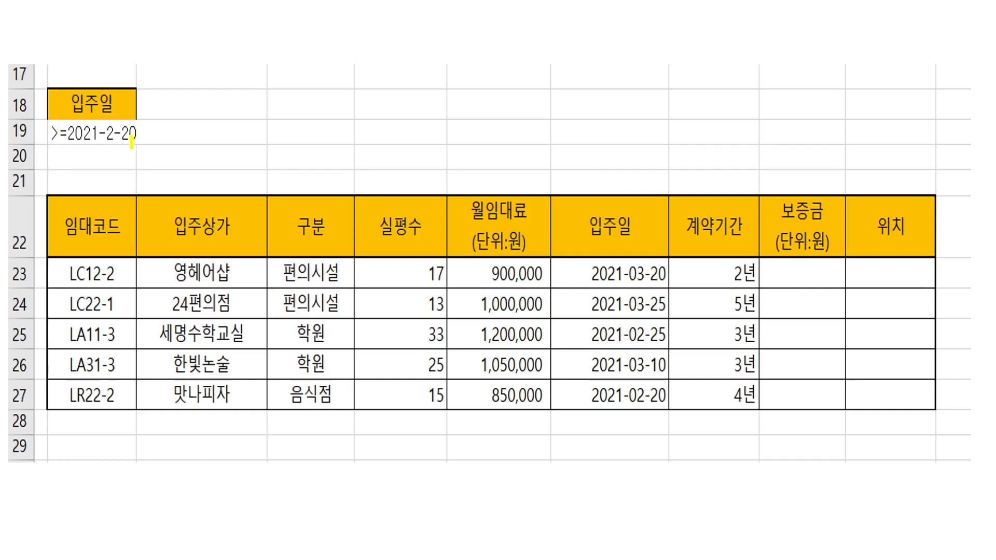
{"action": "mouse_move", "coordinate": [906, 259]}
{"action": "left_mouse_down"}
{"action": "mouse_move", "coordinate": [930, 378]}
{"action": "mouse_move", "coordinate": [272, 426]}
{"action": "left_mouse_up"}
{"action": "mouse_move", "coordinate": [189, 431]}
{"action": "left_mouse_down"}
{"action": "mouse_move", "coordinate": [4, 290]}
{"action": "mouse_move", "coordinate": [47, 213]}
{"action": "left_mouse_up"}
{"action": "mouse_move", "coordinate": [638, 258]}
{"action": "left_mouse_down"}
{"action": "mouse_move", "coordinate": [676, 271]}
{"action": "mouse_move", "coordinate": [752, 411]}
{"action": "left_mouse_up"}
Step: On the 구분 criteria slide, highlight the 구분 header, the 학원 value, the 고급 command and the 다른 장소에 복사 option in yellow
{"action": "mouse_move", "coordinate": [190, 23]}
{"action": "left_mouse_down"}
{"action": "mouse_move", "coordinate": [221, 68]}
{"action": "mouse_move", "coordinate": [426, 33]}
{"action": "mouse_move", "coordinate": [243, 49]}
{"action": "left_mouse_up"}
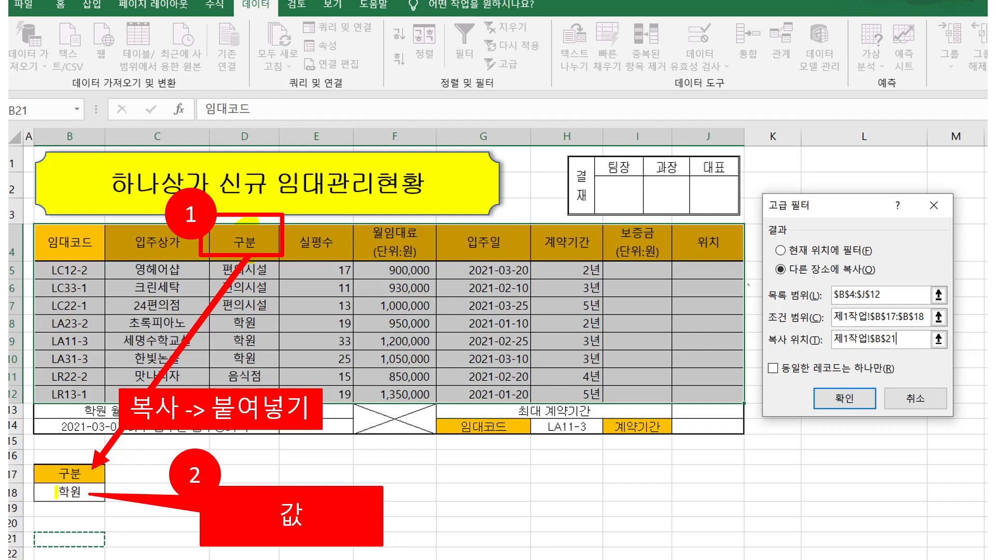
{"action": "left_click_drag", "start_coordinate": [56, 491], "coordinate": [87, 491]}
{"action": "mouse_move", "coordinate": [498, 79]}
{"action": "left_mouse_down"}
{"action": "mouse_move", "coordinate": [511, 63]}
{"action": "mouse_move", "coordinate": [499, 86]}
{"action": "left_mouse_up"}
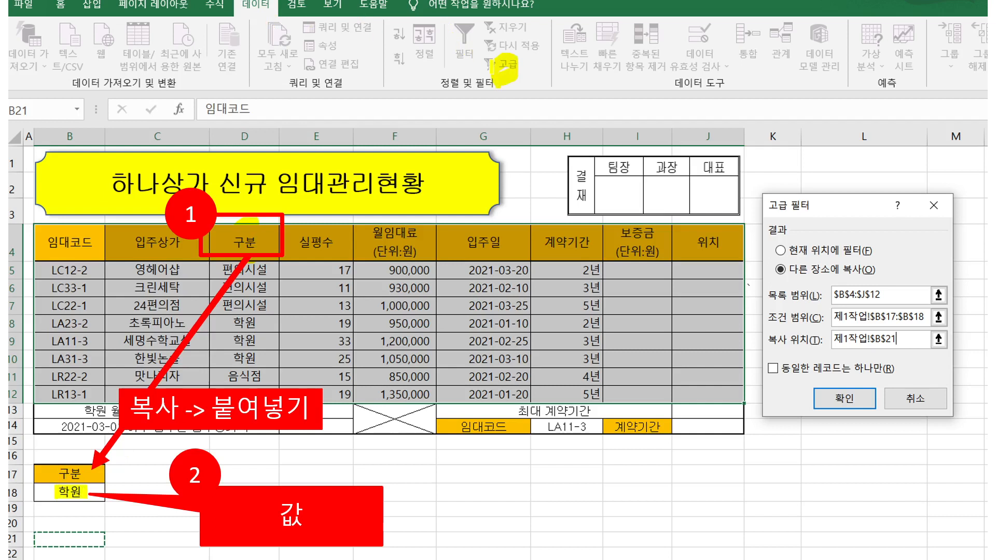
{"action": "left_click_drag", "start_coordinate": [777, 270], "coordinate": [877, 270]}
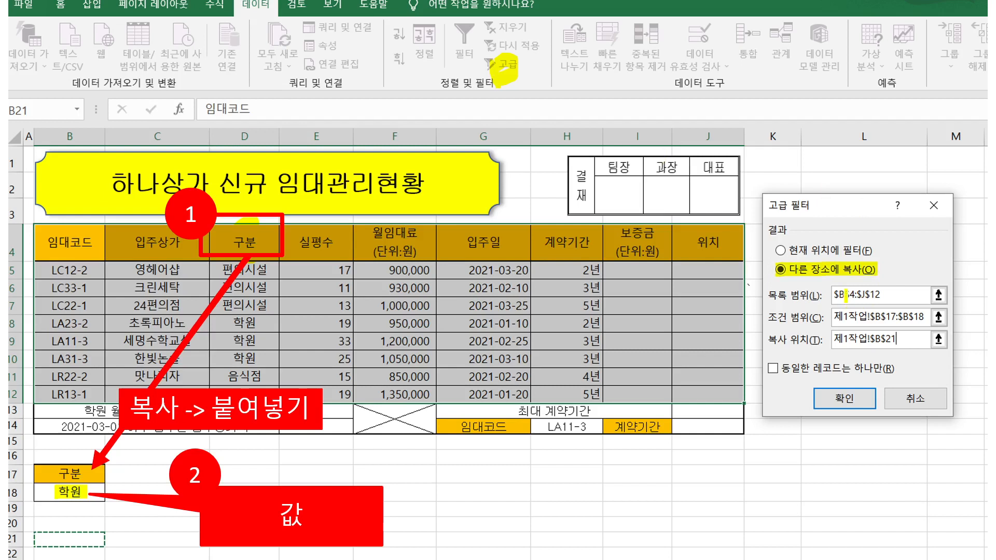
Step: Highlight the rental table's data area and the criteria range and copy location in the pictured 고급 필터 dialog
{"action": "mouse_move", "coordinate": [690, 260]}
{"action": "left_mouse_down"}
{"action": "mouse_move", "coordinate": [721, 273]}
{"action": "mouse_move", "coordinate": [462, 394]}
{"action": "left_mouse_up"}
{"action": "mouse_move", "coordinate": [339, 394]}
{"action": "left_mouse_down"}
{"action": "mouse_move", "coordinate": [75, 371]}
{"action": "mouse_move", "coordinate": [80, 262]}
{"action": "left_mouse_up"}
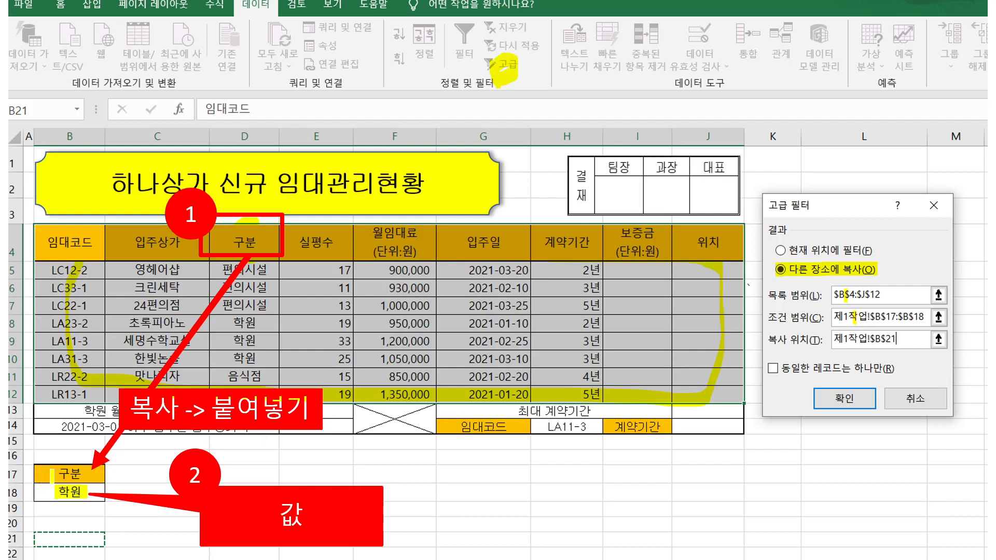
{"action": "left_click_drag", "start_coordinate": [854, 335], "coordinate": [858, 343]}
Step: Advance to the slide with the extracted 학원 records and end the slide show without keeping the ink annotations
{"action": "mouse_move", "coordinate": [75, 547]}
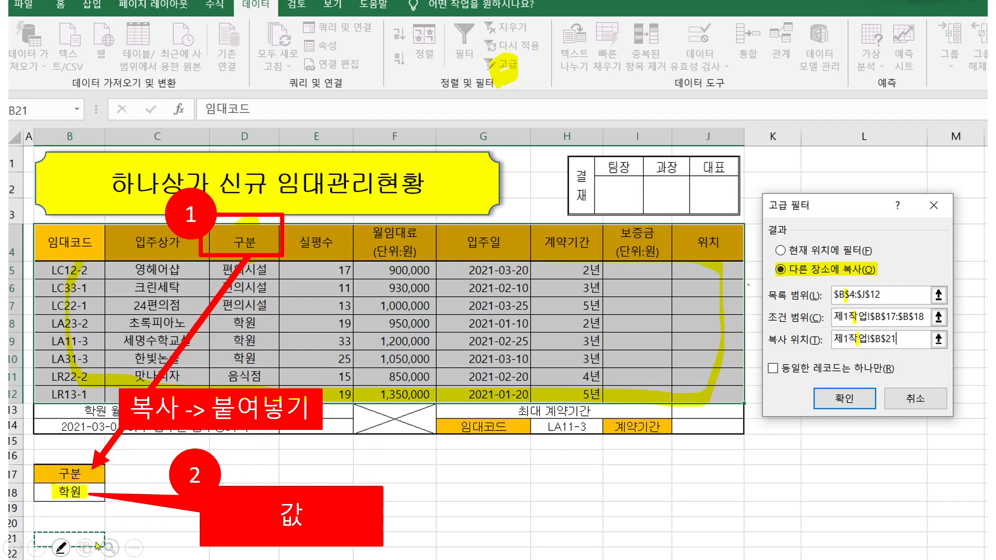
{"action": "left_click", "coordinate": [60, 547]}
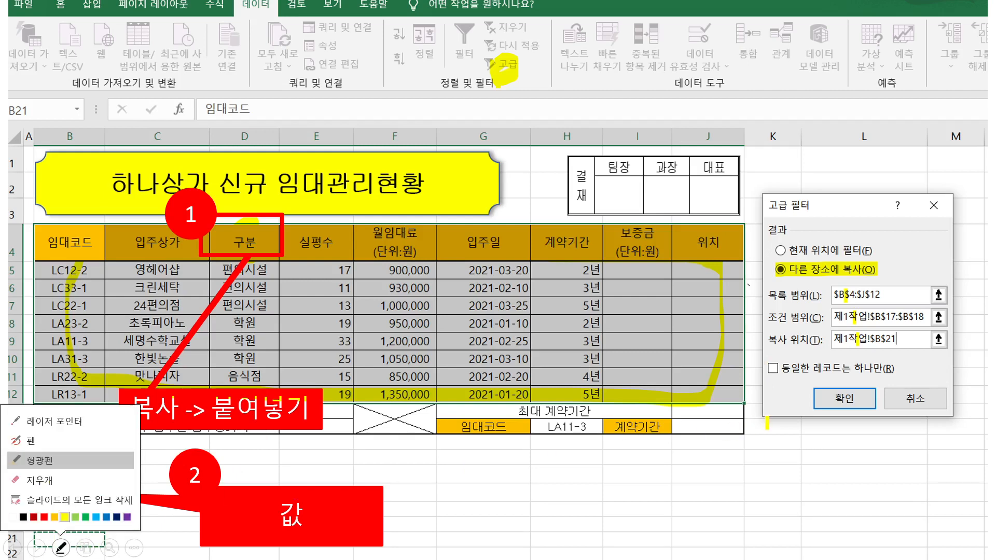
{"action": "key", "text": "Right"}
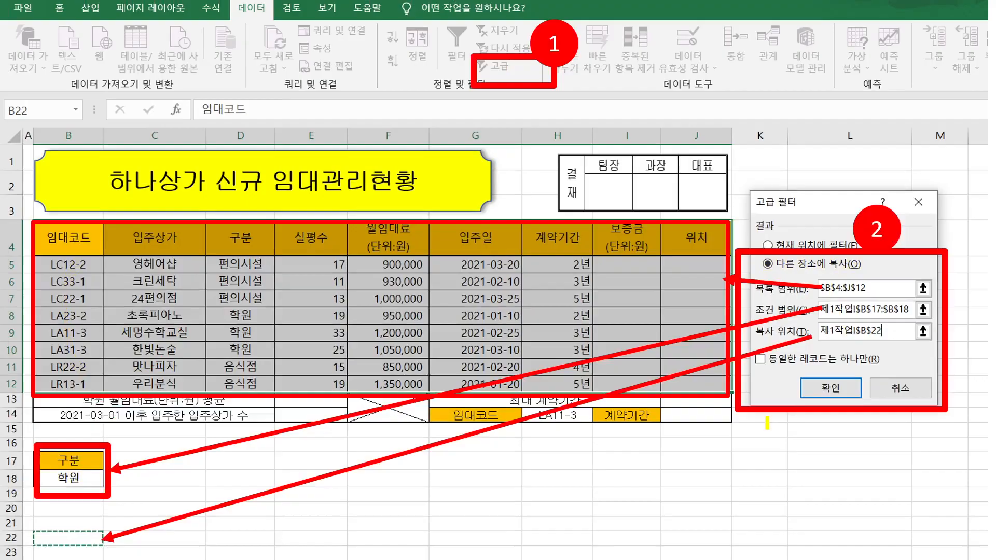
{"action": "key", "text": "Right"}
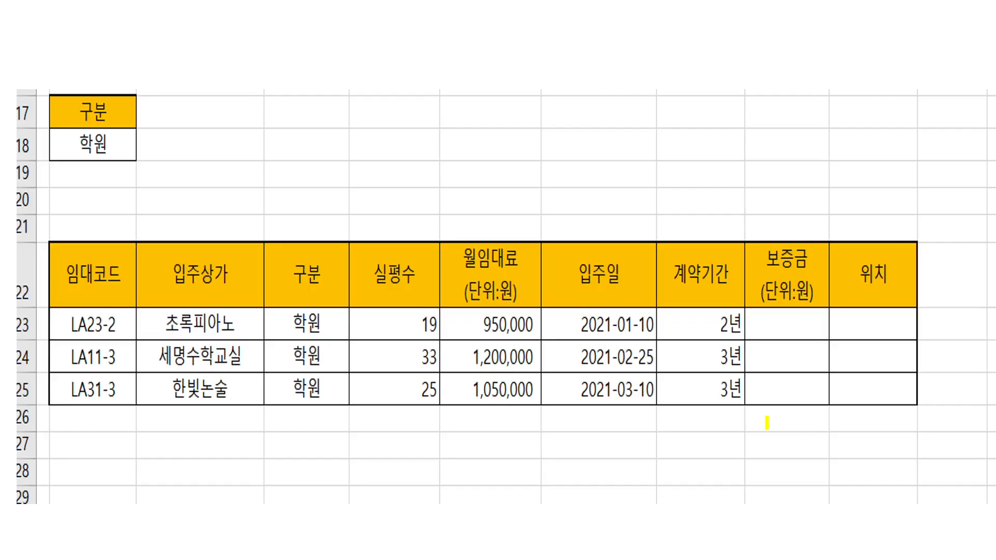
{"action": "right_click", "coordinate": [559, 429]}
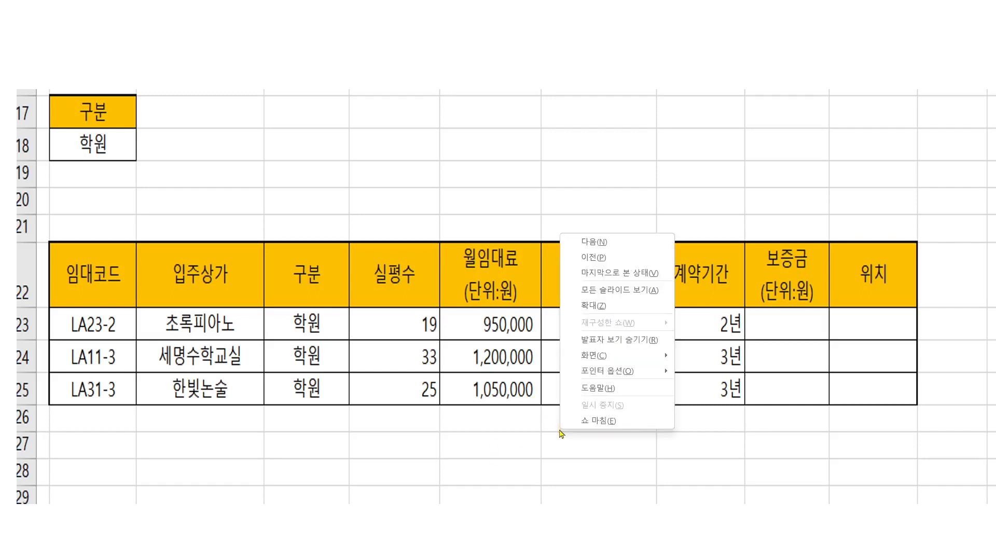
{"action": "left_click", "coordinate": [587, 424]}
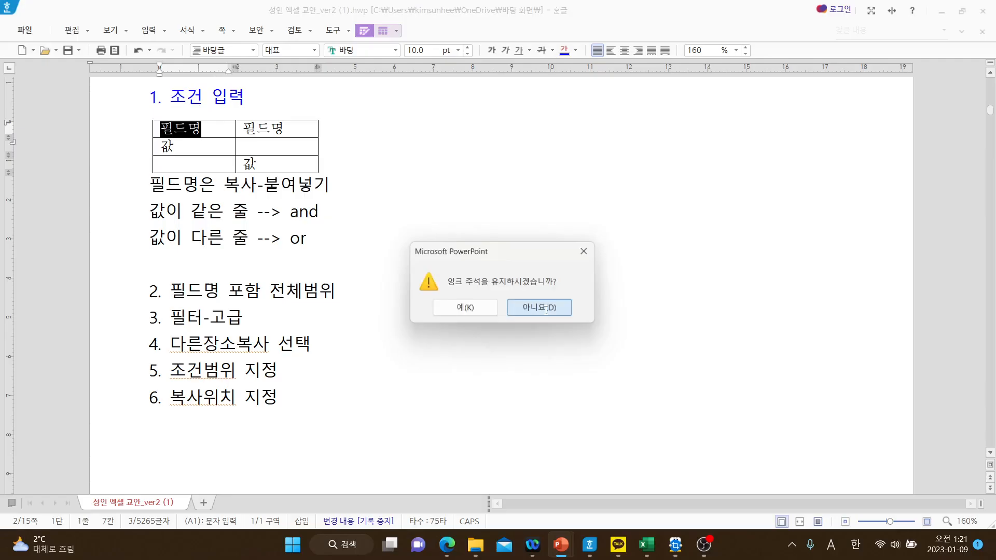
{"action": "left_click", "coordinate": [546, 309]}
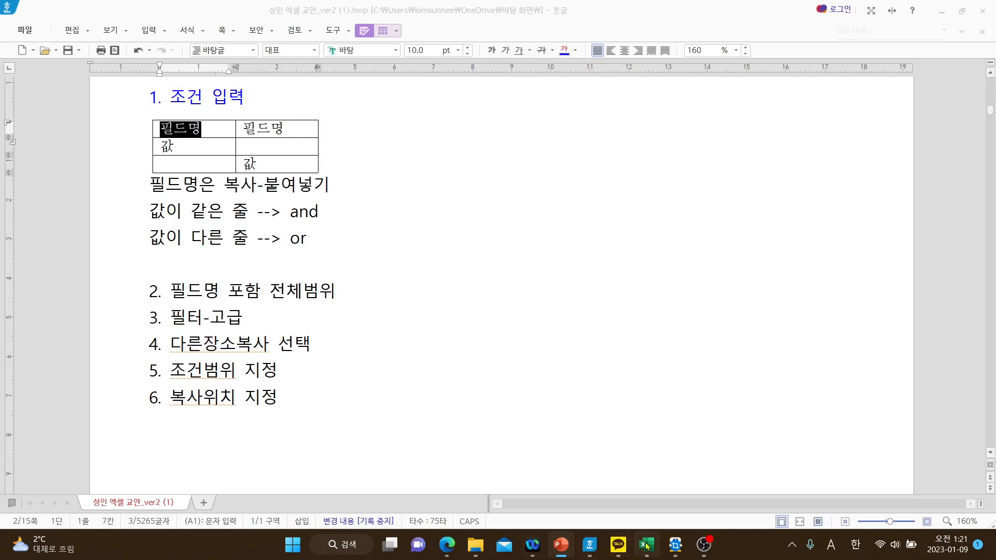
Step: Switch to the Excel workbook 4차시_샘플파일.xlsx, look through the 고급필터 example sheets and return to the 자동필터1(예제) sheet
{"action": "mouse_move", "coordinate": [646, 545]}
{"action": "left_click", "coordinate": [658, 502]}
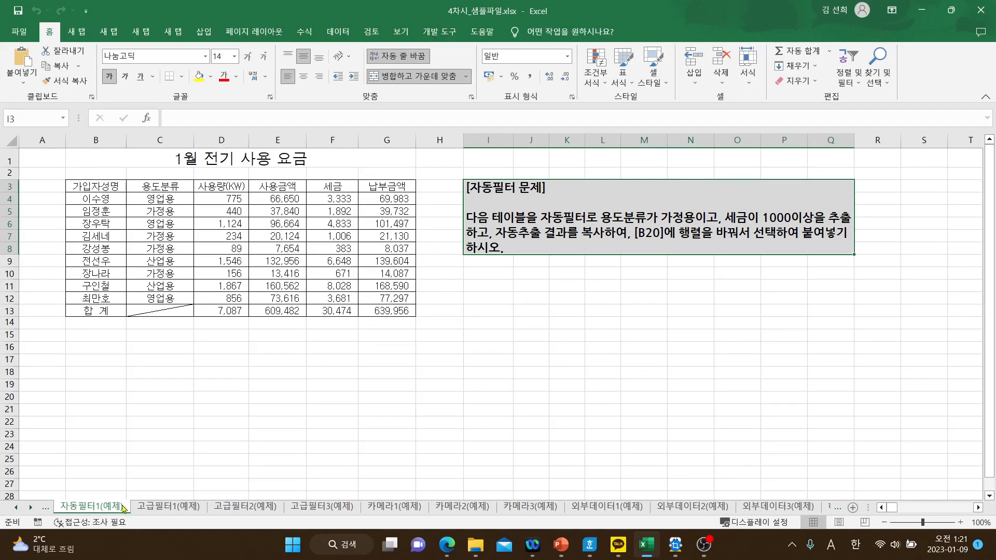
{"action": "left_click", "coordinate": [152, 511]}
{"action": "left_click", "coordinate": [248, 509]}
{"action": "left_click", "coordinate": [296, 511]}
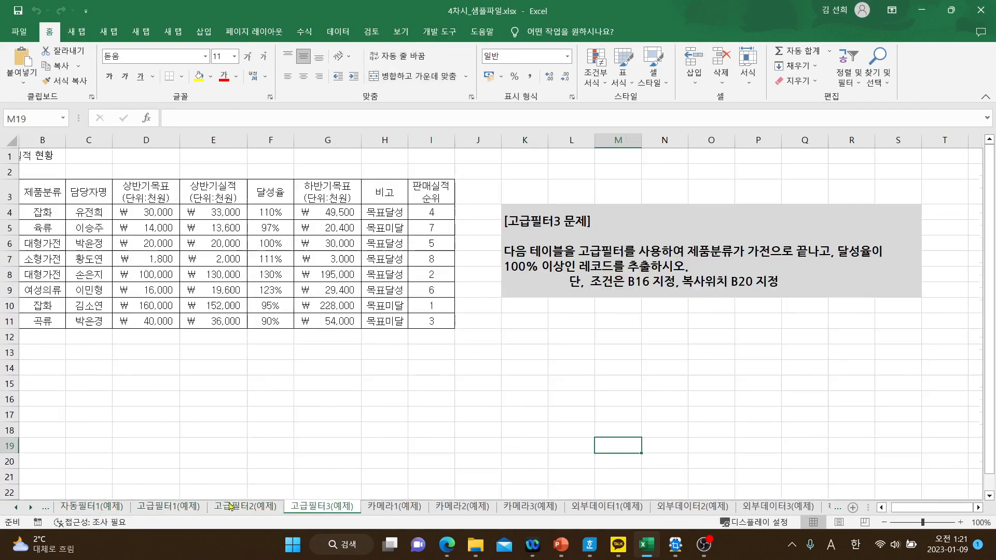
{"action": "left_click", "coordinate": [106, 509]}
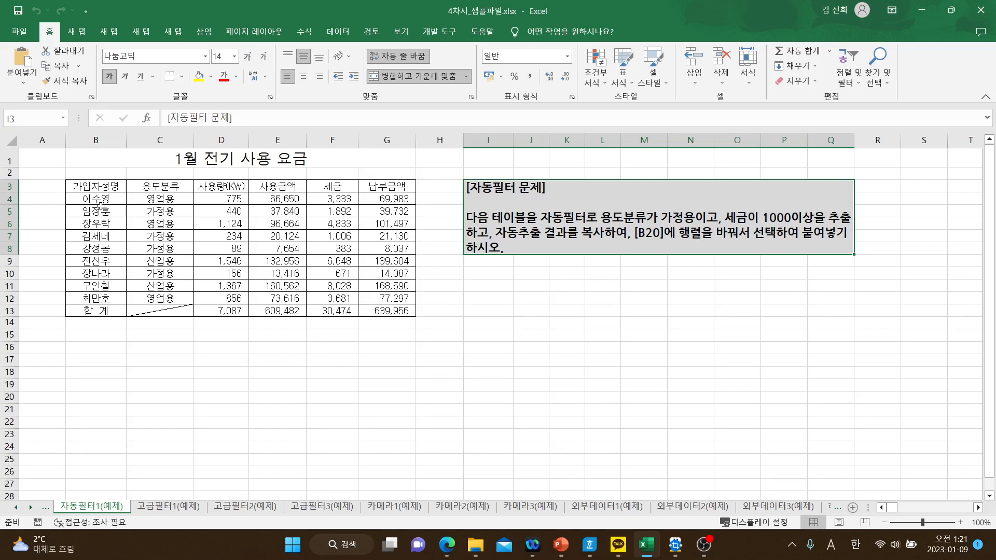
Step: Turn on the automatic filter for the electricity usage table B3:G12, leaving out the 합계 row
{"action": "left_click_drag", "start_coordinate": [97, 188], "coordinate": [377, 296]}
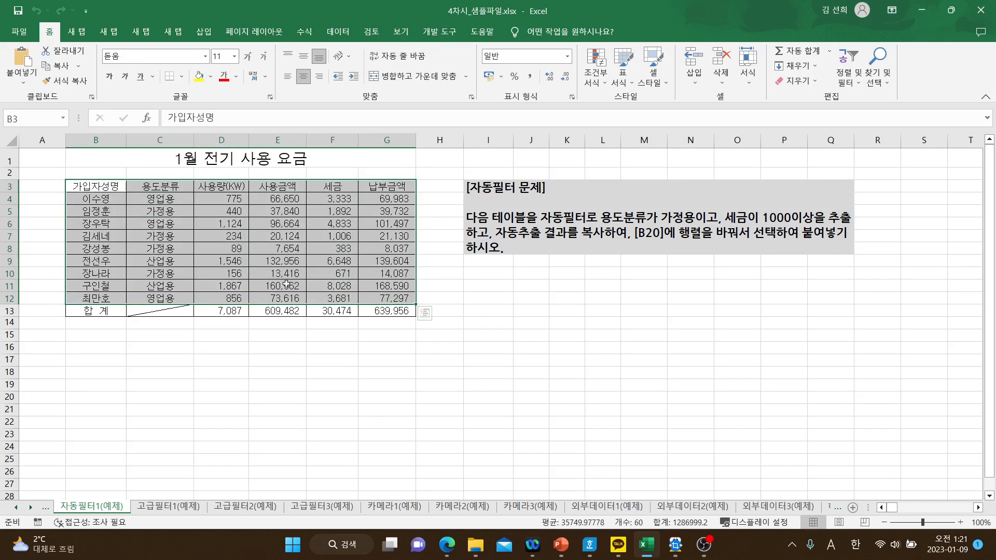
{"action": "left_click", "coordinate": [341, 36]}
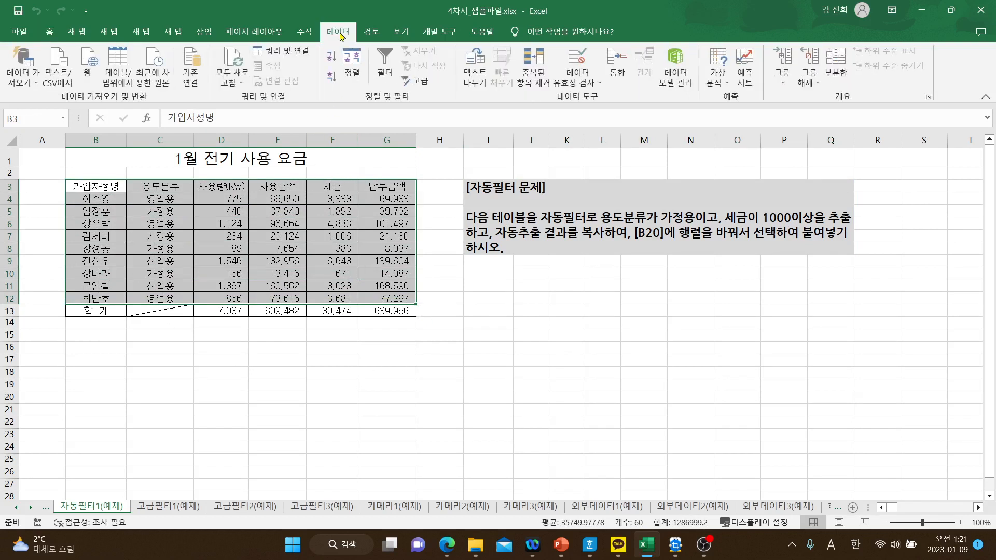
{"action": "left_click", "coordinate": [382, 57]}
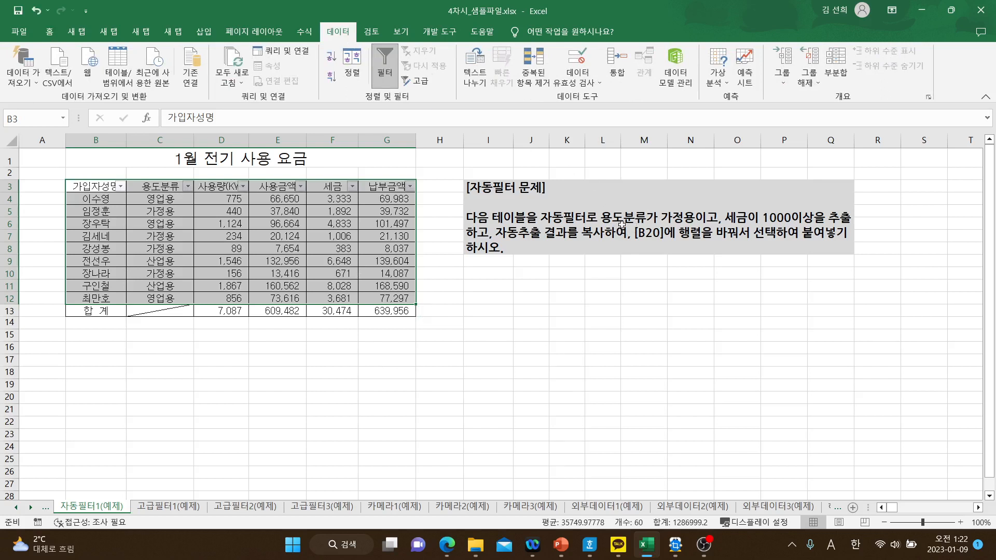
Step: Filter the 용도분류 column to show only 가정용 records
{"action": "left_click", "coordinate": [188, 187]}
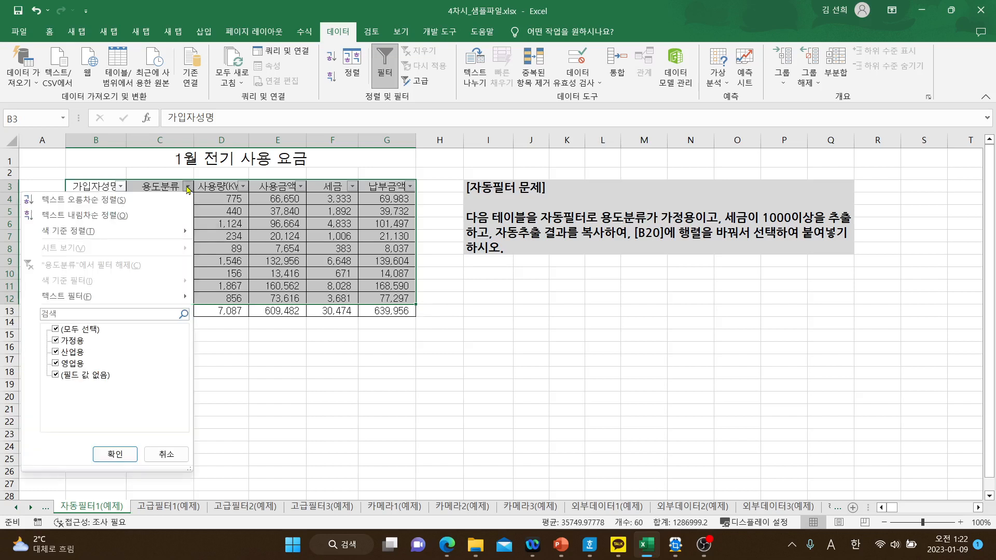
{"action": "left_click", "coordinate": [56, 330]}
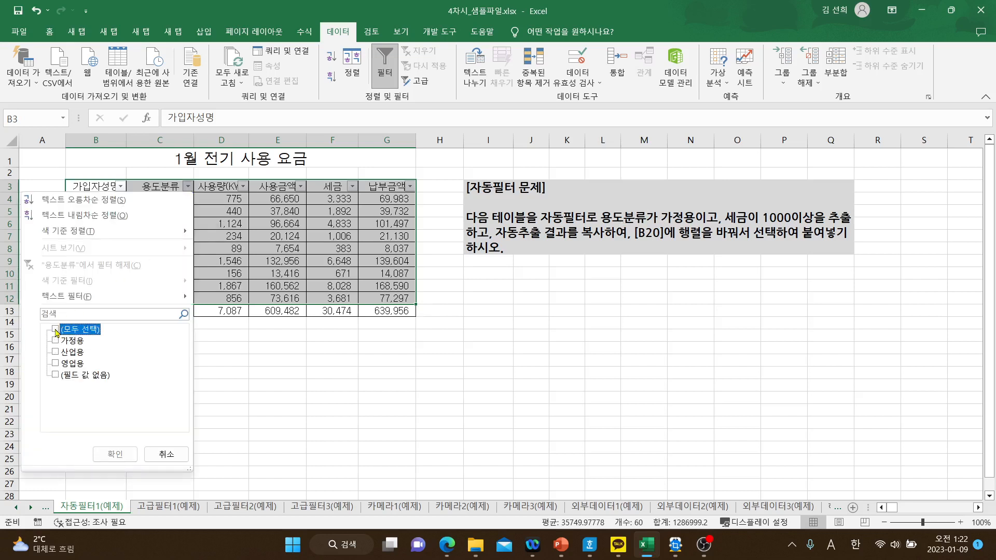
{"action": "left_click", "coordinate": [56, 342]}
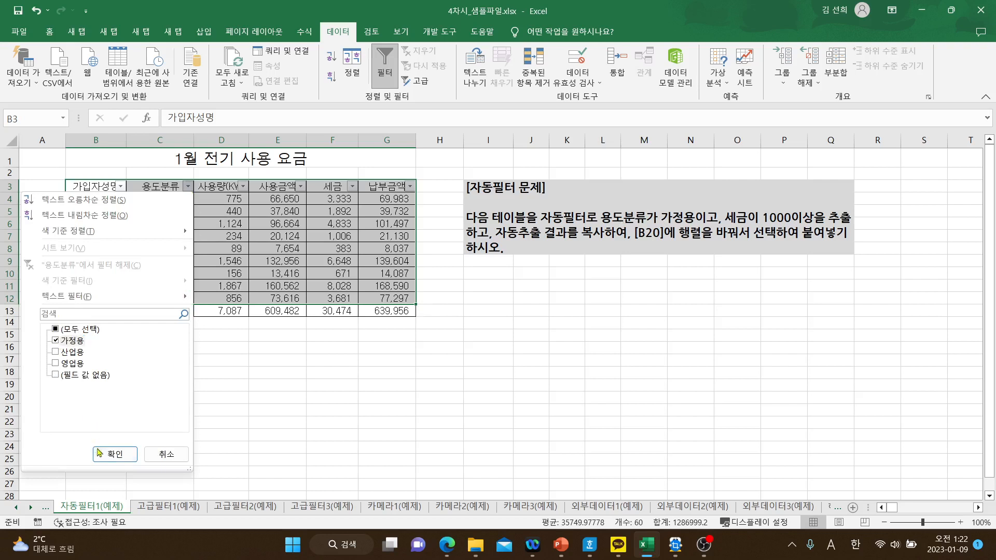
{"action": "left_click", "coordinate": [115, 454]}
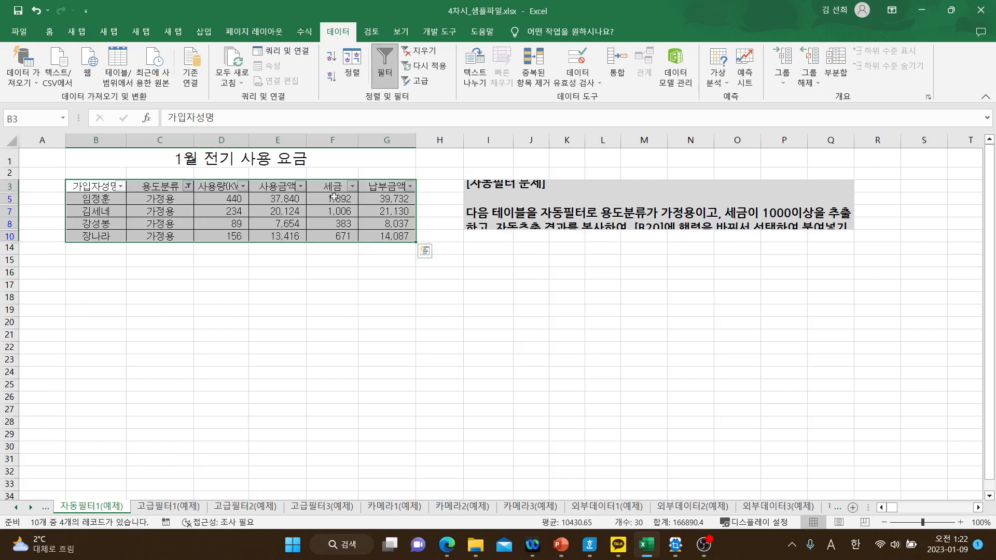
Step: Filter the 세금 column with a number filter for values greater than or equal to 1000
{"action": "left_click", "coordinate": [353, 187]}
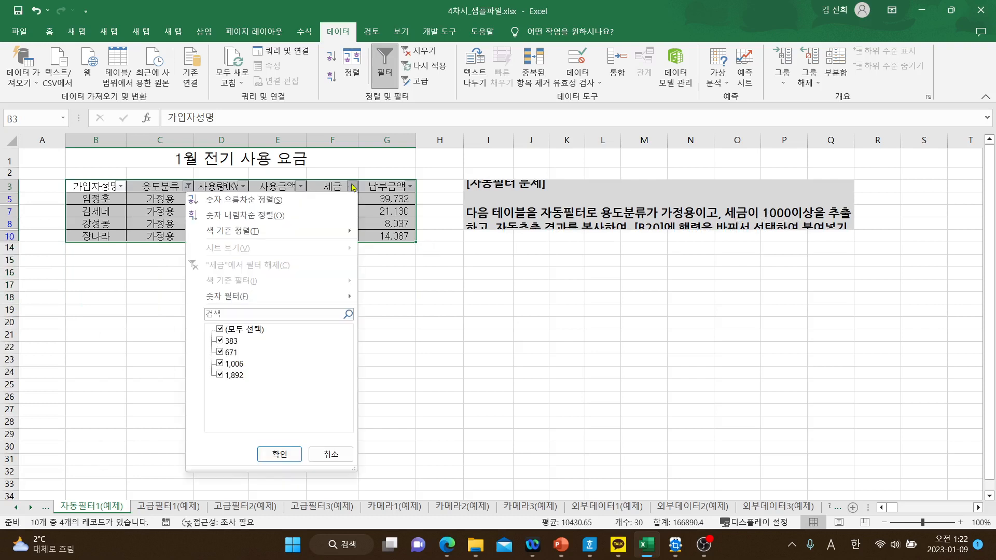
{"action": "mouse_move", "coordinate": [274, 296]}
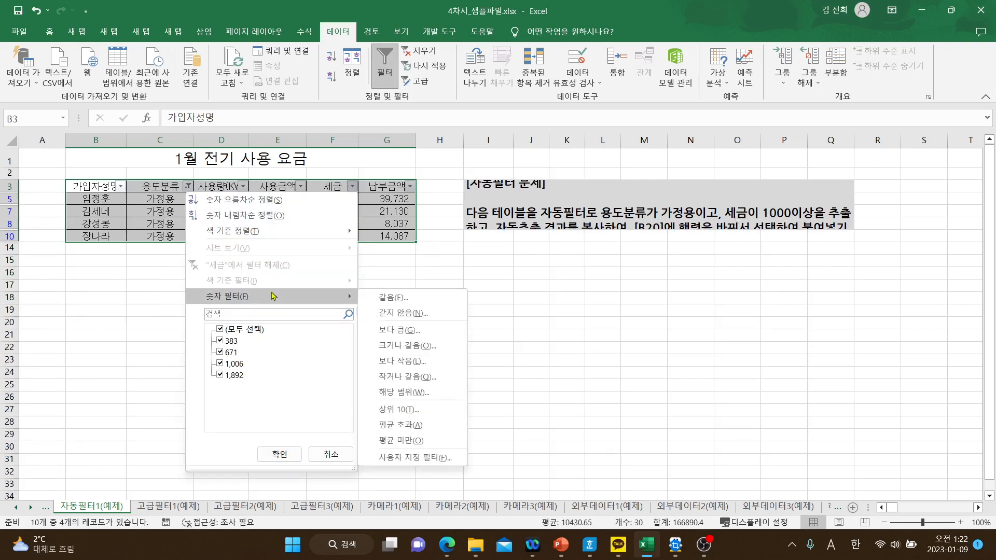
{"action": "left_click", "coordinate": [430, 347]}
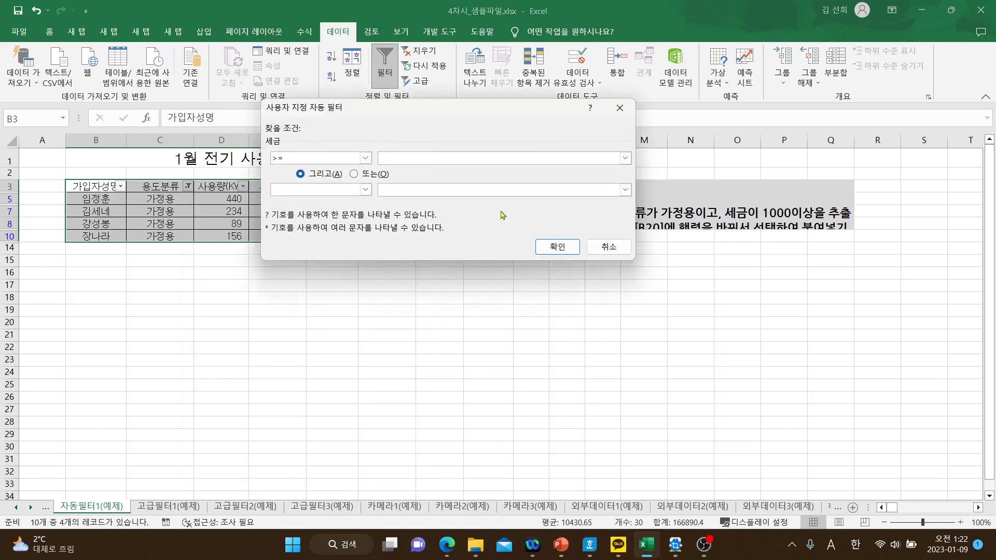
{"action": "type", "text": "1000"}
{"action": "left_click", "coordinate": [558, 246]}
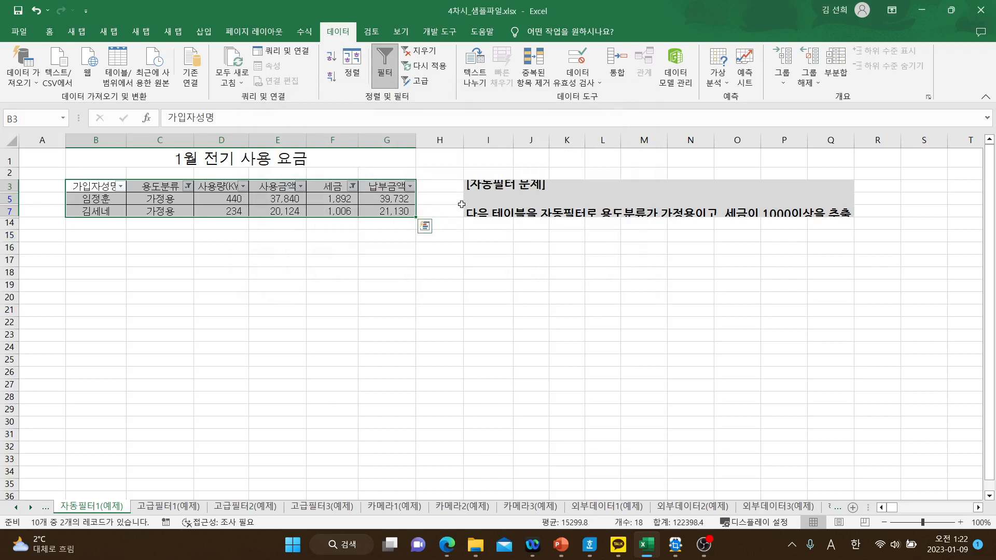
Step: Copy the filtered records with their headers and paste them at B20 with rows and columns transposed (행/열 바꿈)
{"action": "left_click_drag", "start_coordinate": [101, 186], "coordinate": [372, 209]}
{"action": "right_click", "coordinate": [372, 209]}
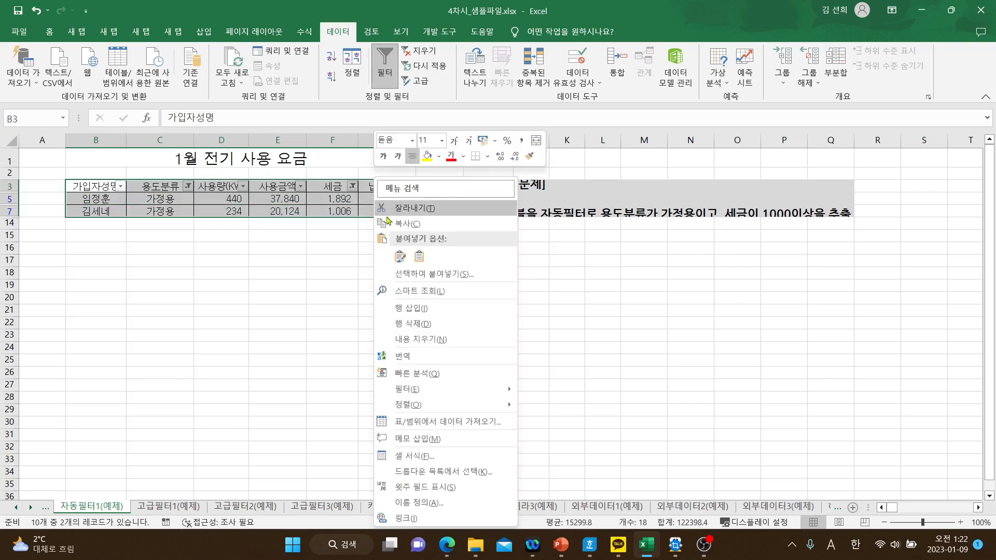
{"action": "left_click", "coordinate": [410, 222]}
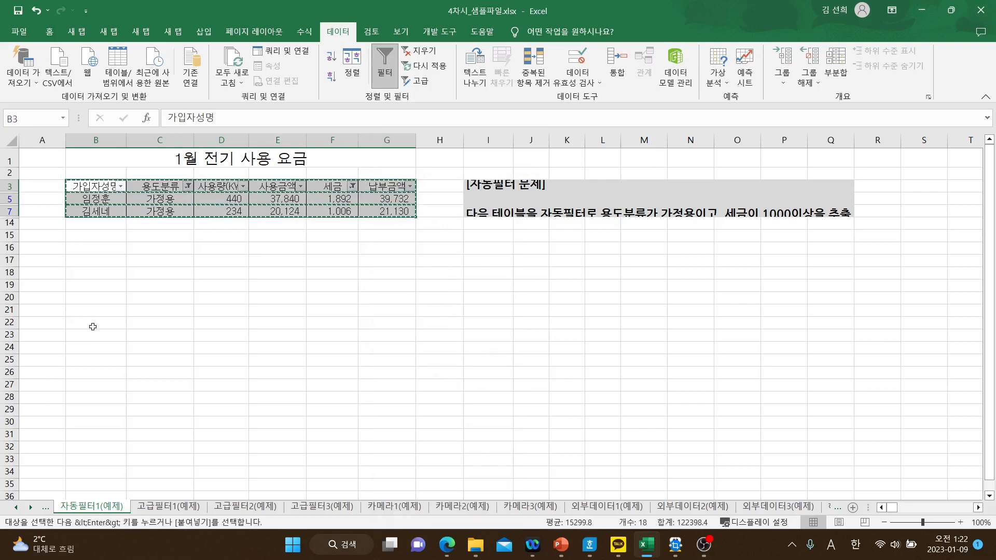
{"action": "left_click", "coordinate": [89, 298]}
{"action": "right_click", "coordinate": [90, 300]}
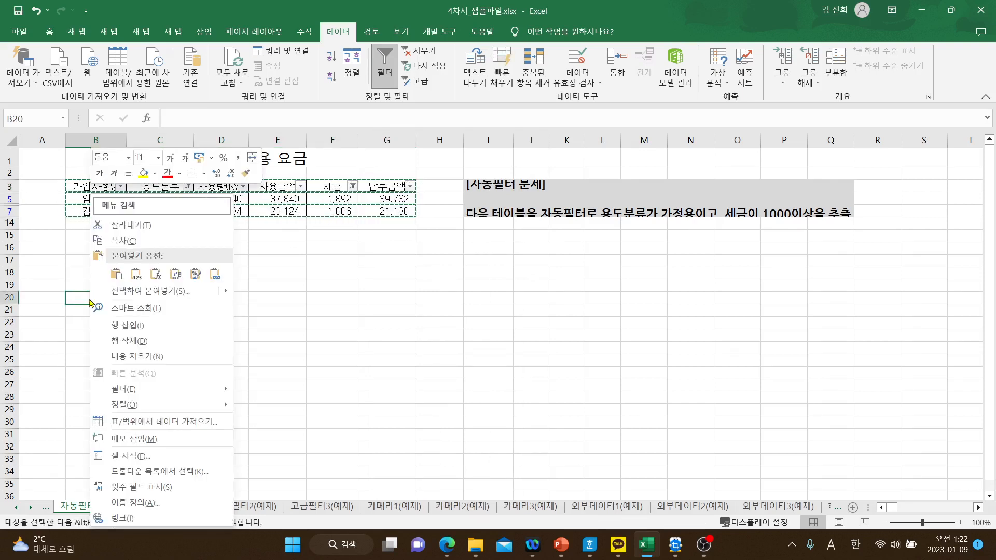
{"action": "left_click", "coordinate": [139, 293]}
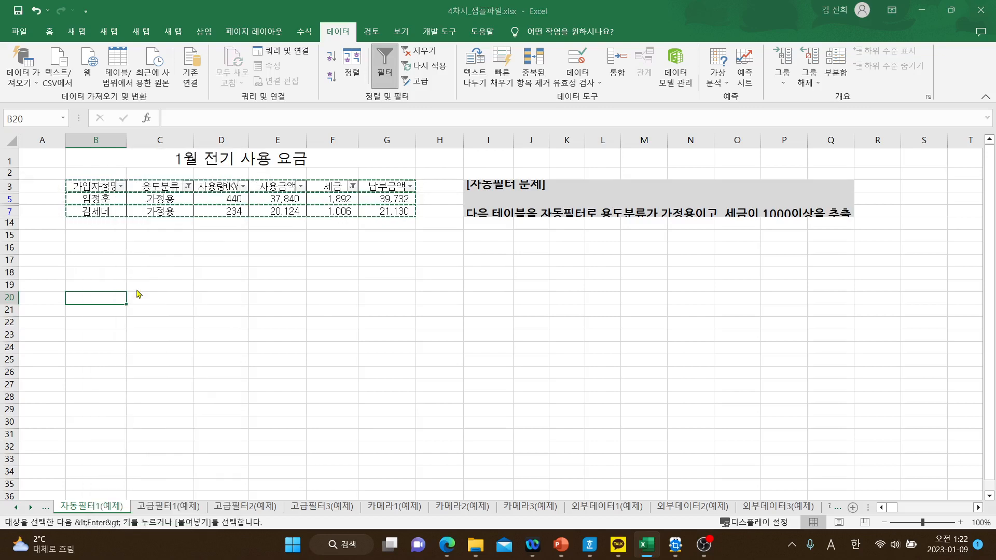
{"action": "left_click_drag", "start_coordinate": [167, 207], "coordinate": [594, 186]}
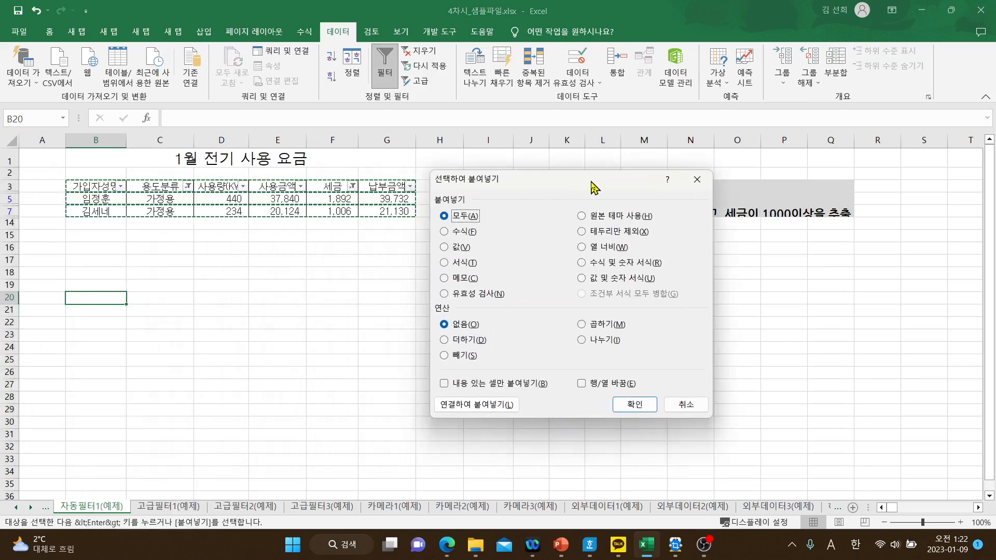
{"action": "left_click", "coordinate": [581, 384]}
{"action": "left_click", "coordinate": [635, 406]}
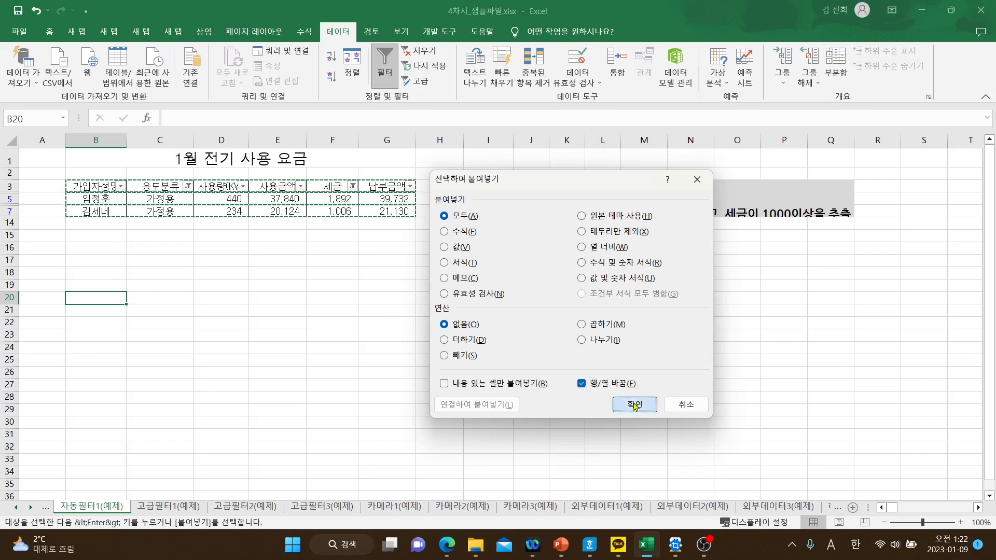
{"action": "left_click", "coordinate": [430, 442]}
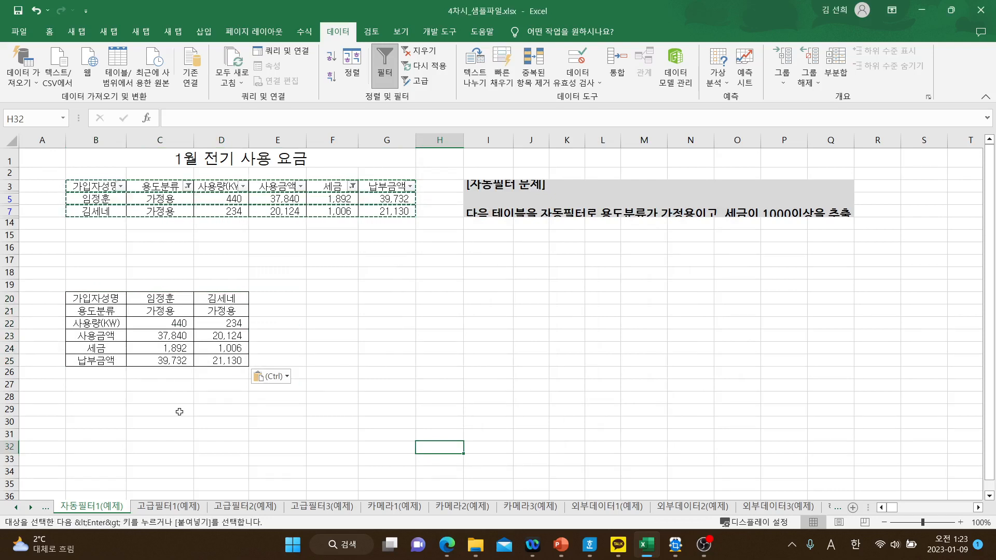
Step: Undo the transposed paste at B20 and the 세금 column filter
{"action": "key", "text": "ctrl+z"}
{"action": "key", "text": "ctrl+z"}
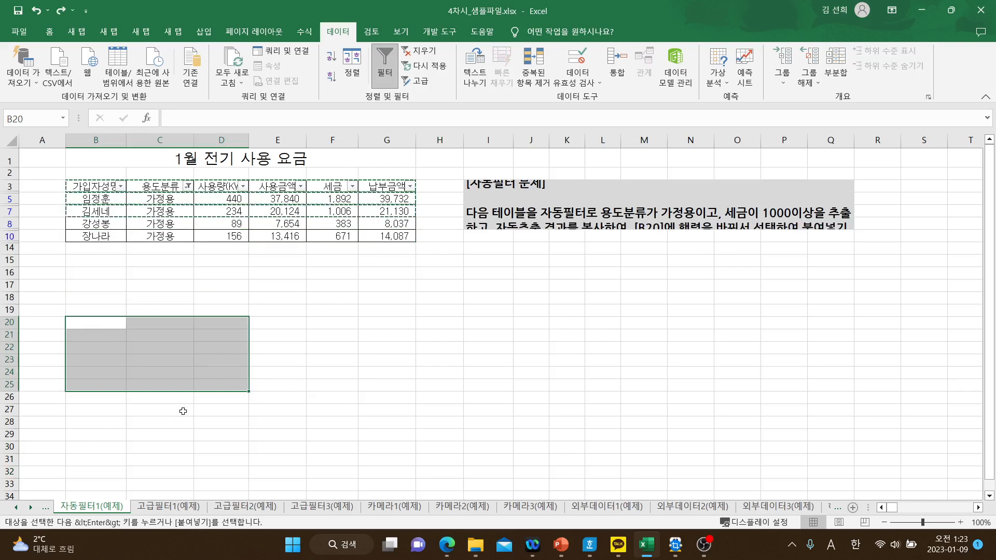
Step: Undo the 용도분류 column filter, cancel the pending copy and turn off automatic filtering on the electricity charges table
{"action": "key", "text": "ctrl+z"}
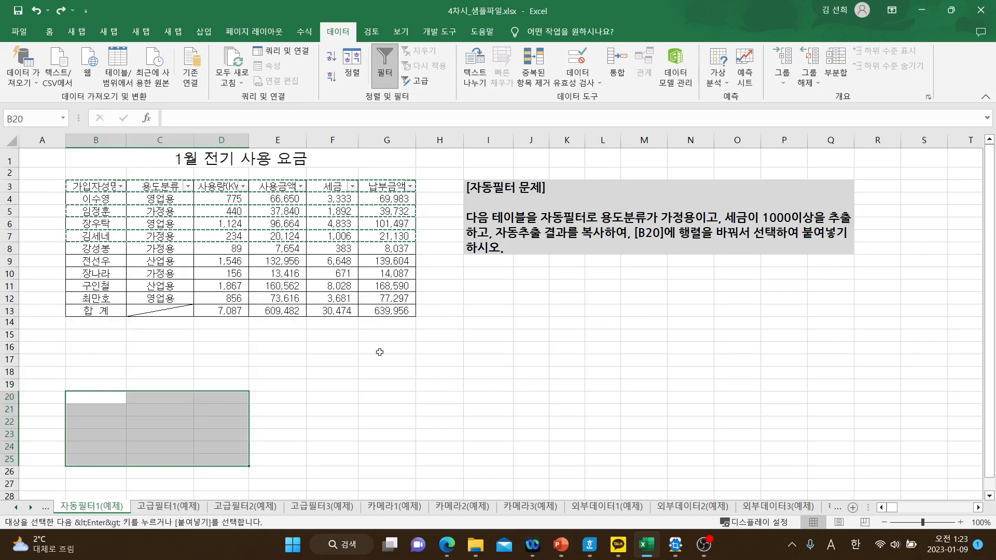
{"action": "key", "text": "Escape"}
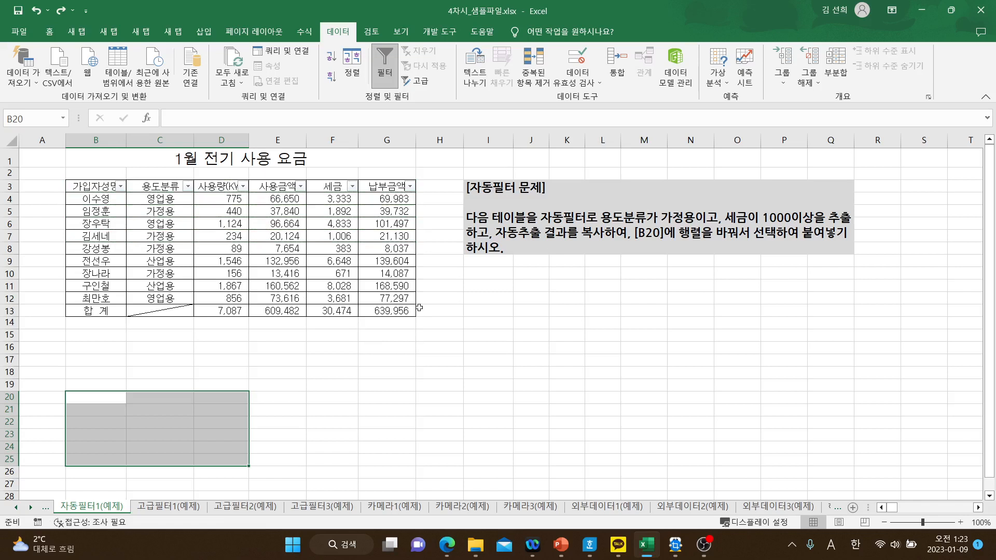
{"action": "left_click", "coordinate": [386, 63]}
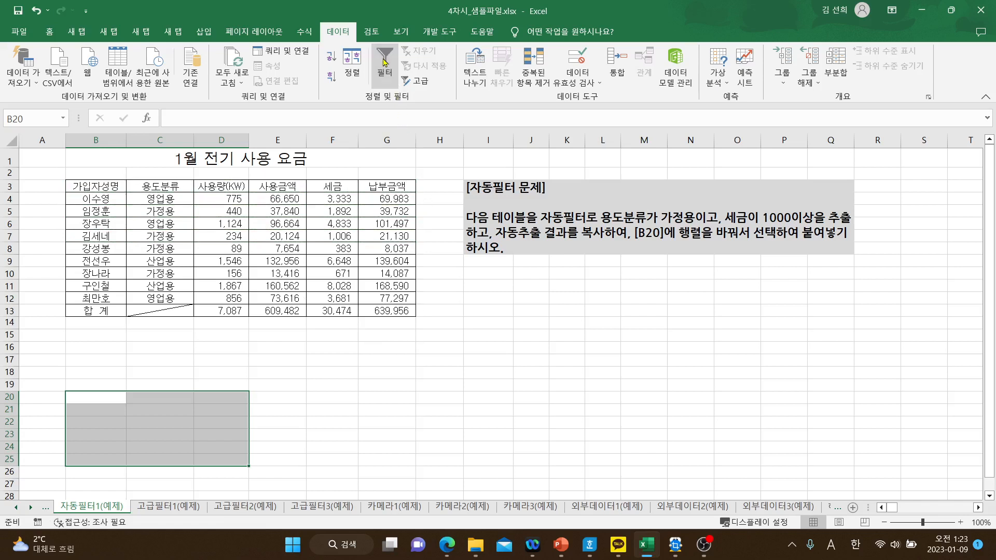
{"action": "left_click", "coordinate": [465, 335]}
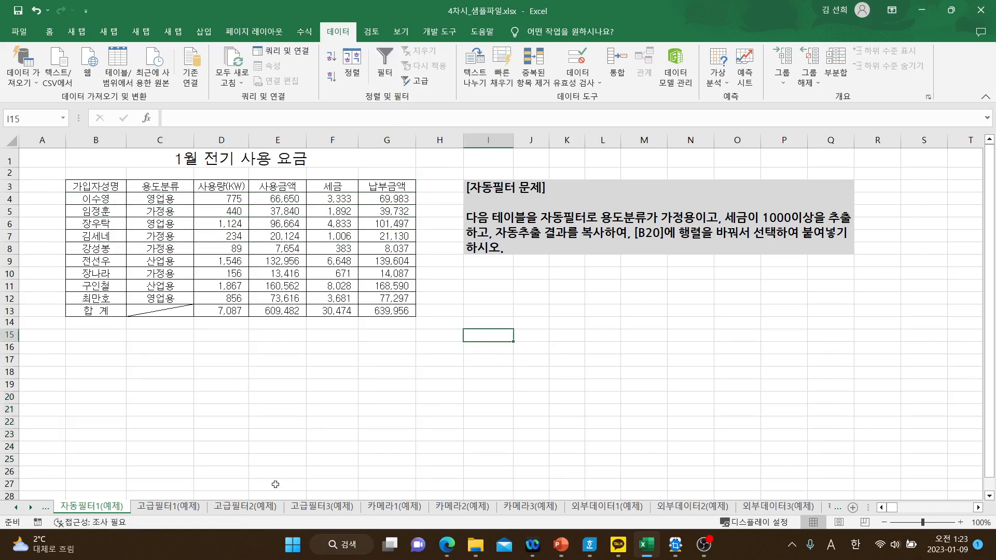
Step: Open the 고급필터1(예제) sheet and review the exercise's criteria cell B16, output cell B20 and the 구분 and 금액 headers
{"action": "left_click", "coordinate": [185, 507]}
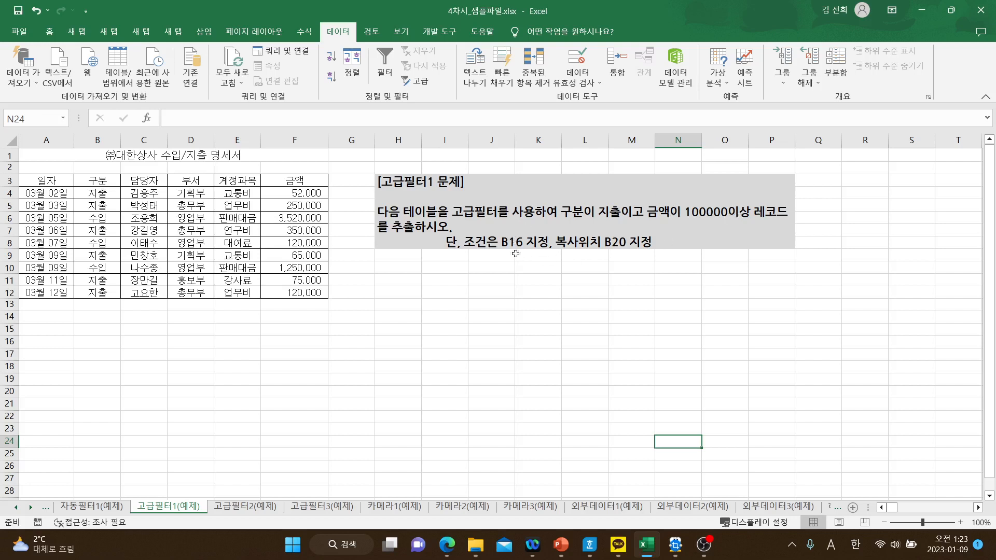
{"action": "left_click", "coordinate": [85, 343]}
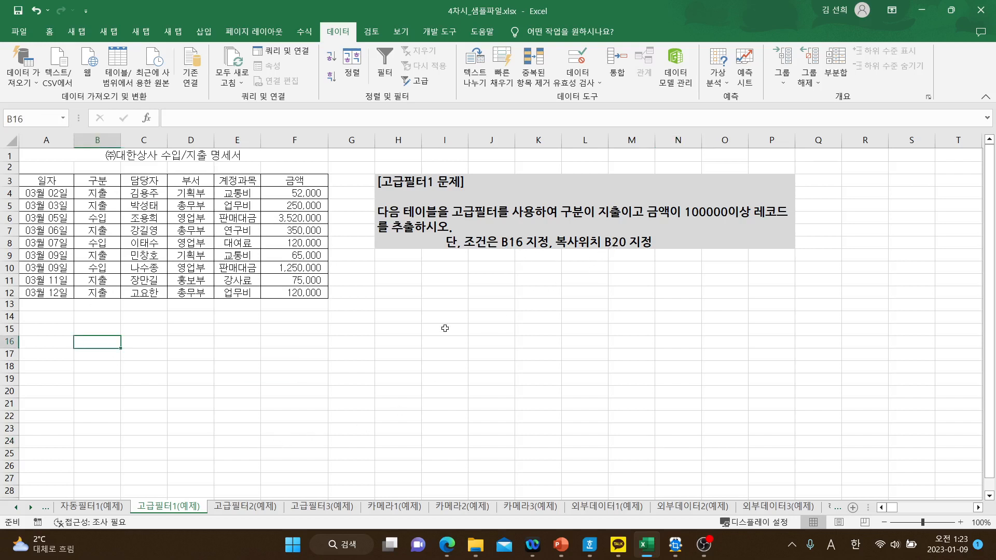
{"action": "left_click", "coordinate": [99, 395]}
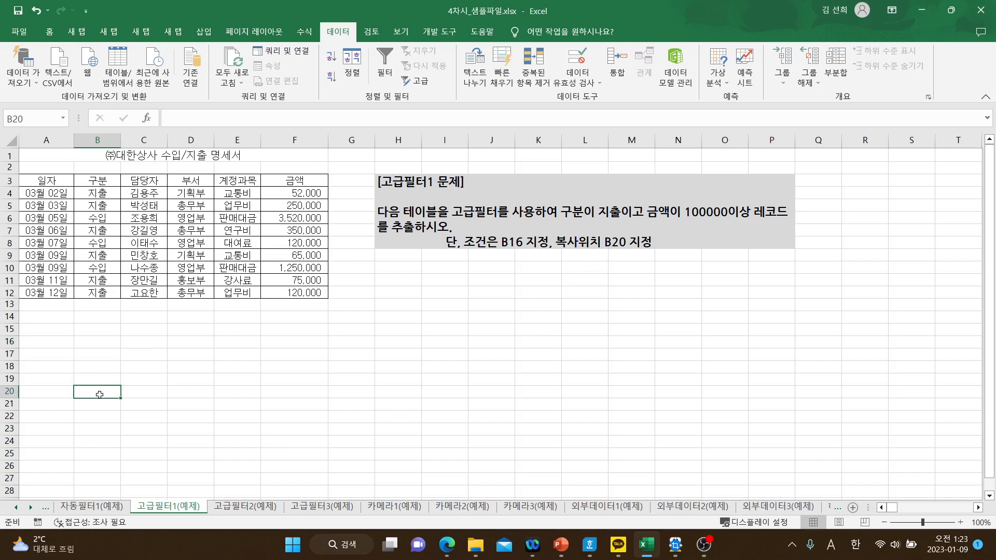
{"action": "left_click", "coordinate": [96, 342]}
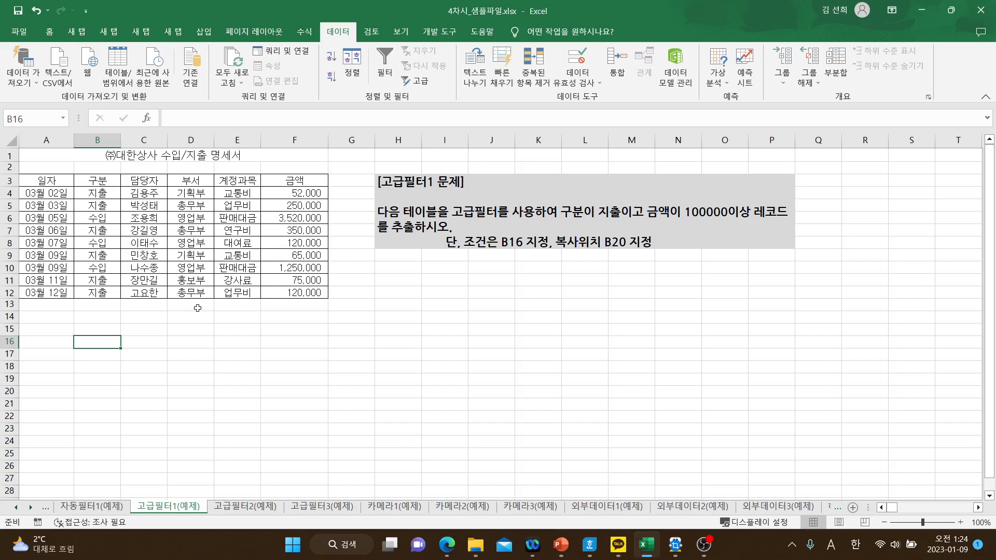
{"action": "left_click", "coordinate": [577, 210]}
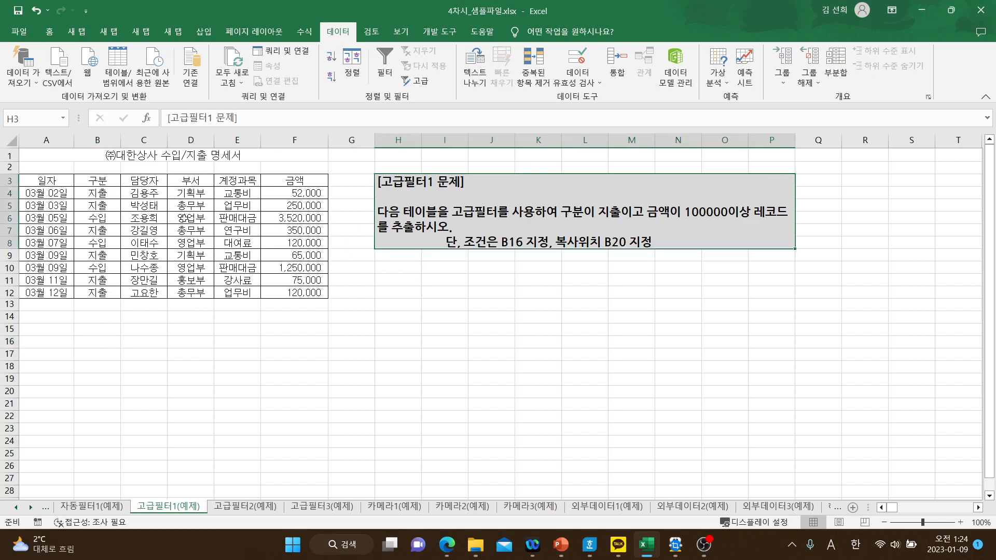
{"action": "left_click", "coordinate": [98, 182]}
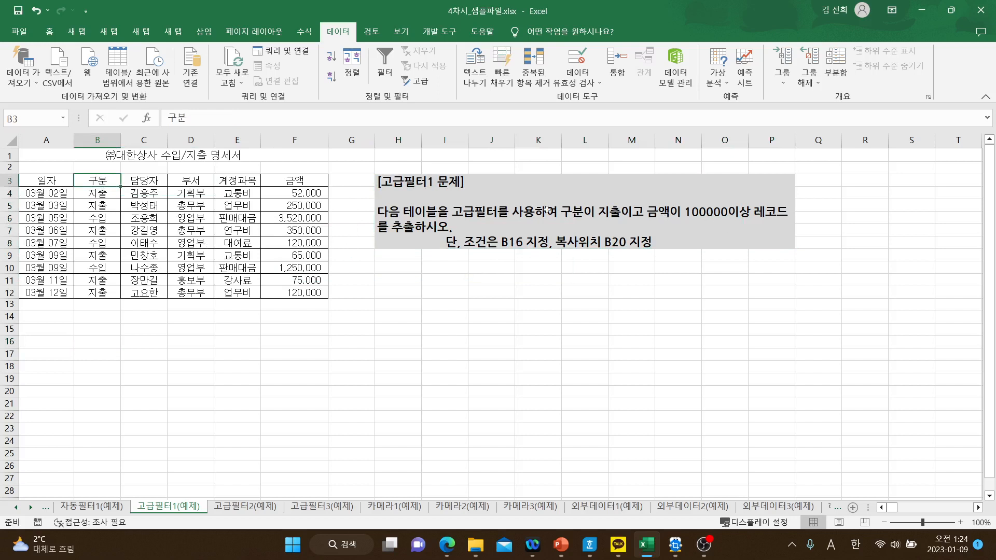
{"action": "left_click", "coordinate": [284, 182]}
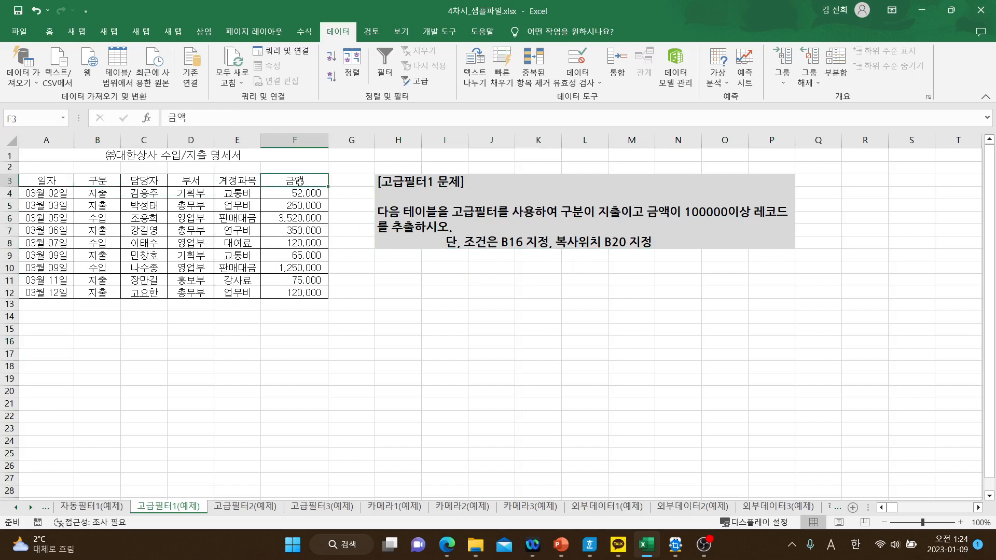
Step: Copy the 구분 header from B3 and paste it into B16 as the first criteria heading
{"action": "left_click", "coordinate": [102, 181]}
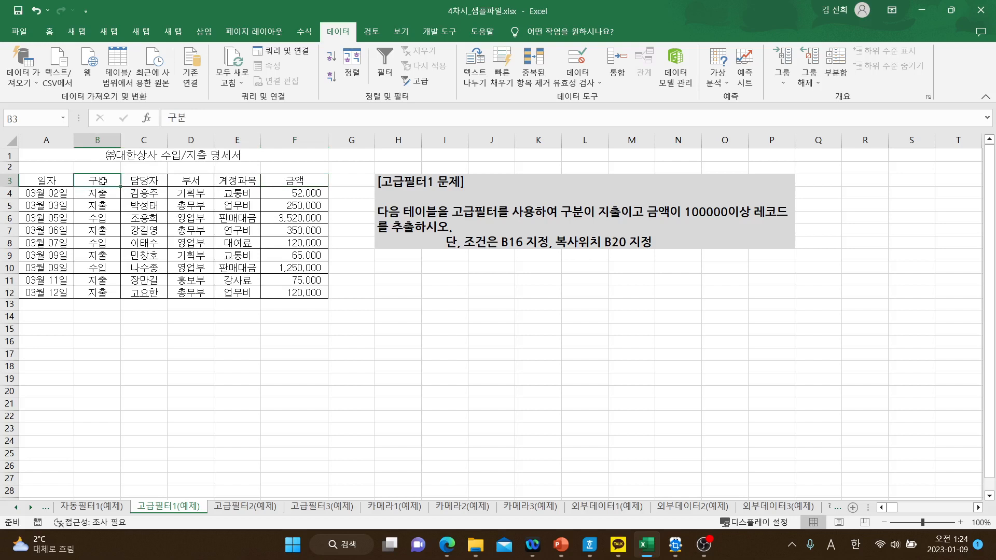
{"action": "right_click", "coordinate": [102, 181]}
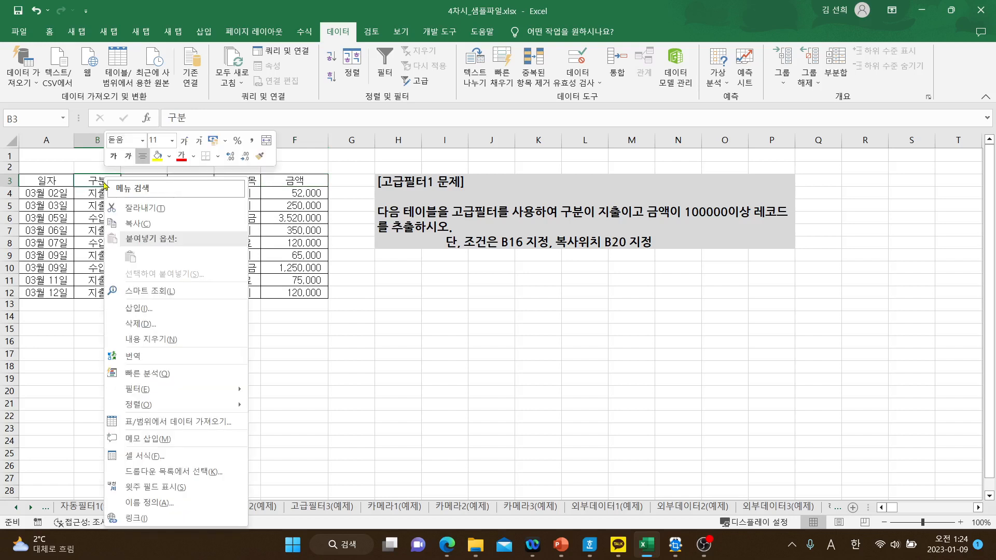
{"action": "left_click", "coordinate": [134, 225]}
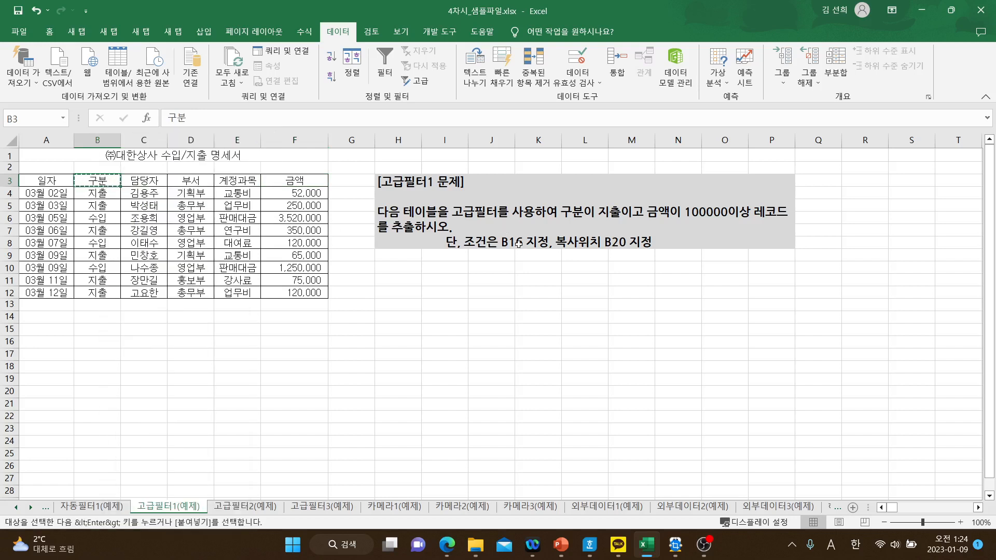
{"action": "left_click", "coordinate": [92, 342]}
{"action": "right_click", "coordinate": [91, 340]}
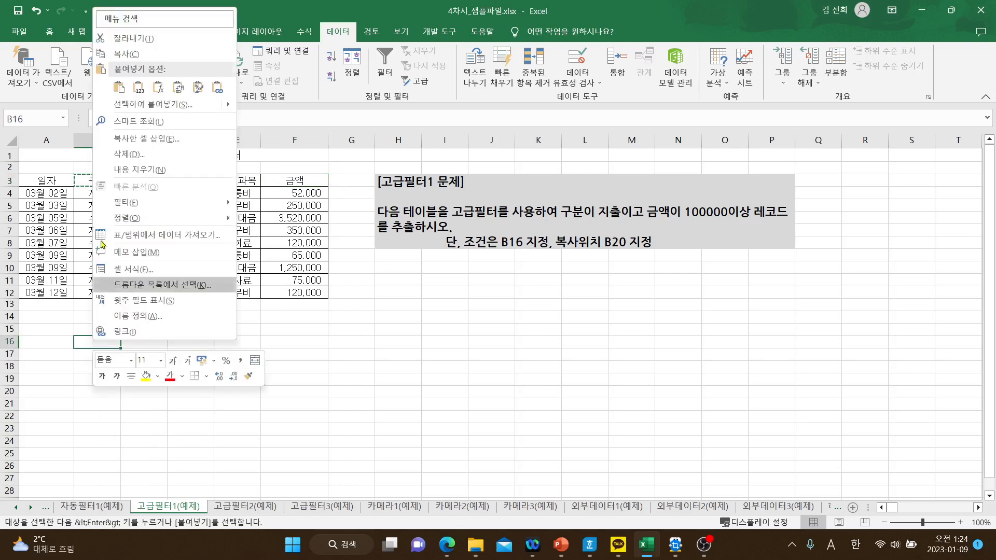
{"action": "left_click", "coordinate": [115, 87]}
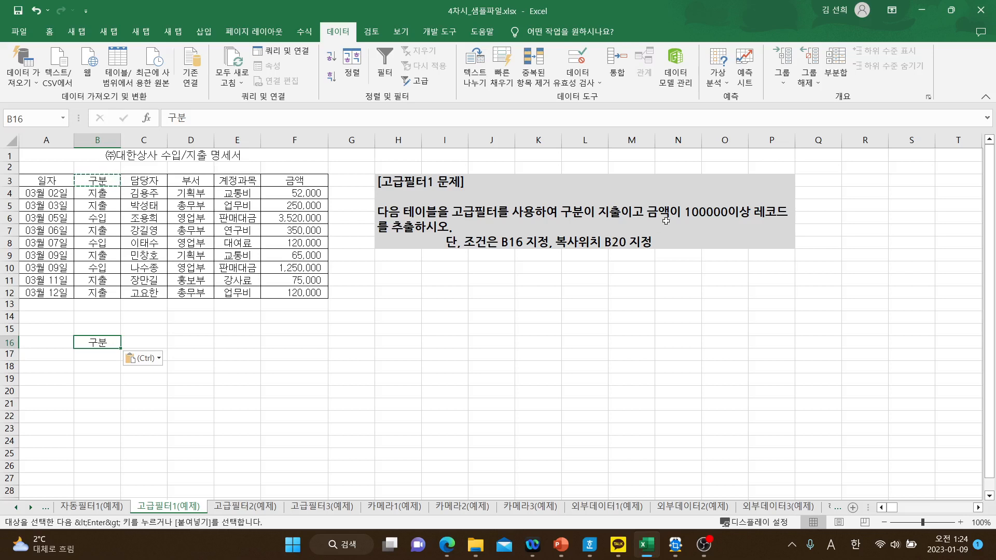
Step: Copy the 금액 header from F3 and paste it into C16 beside the 구분 criteria heading
{"action": "left_click", "coordinate": [271, 183]}
{"action": "right_click", "coordinate": [271, 184]}
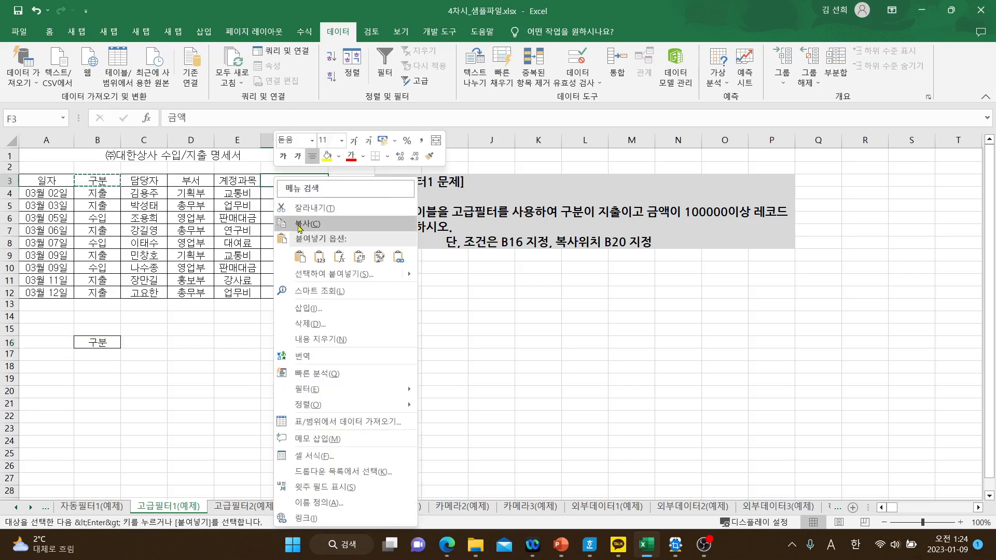
{"action": "left_click", "coordinate": [301, 223]}
{"action": "left_click", "coordinate": [147, 343]}
{"action": "right_click", "coordinate": [146, 343]}
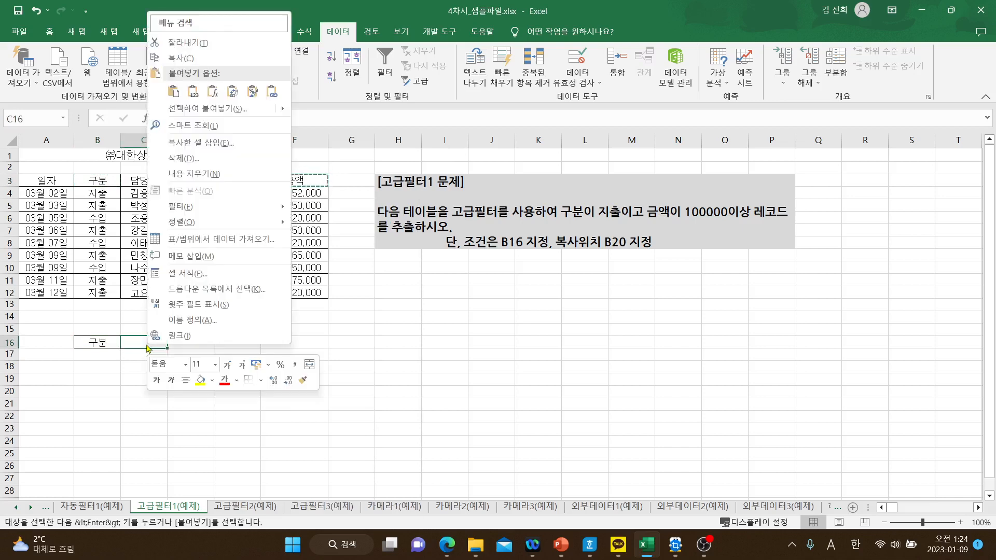
{"action": "left_click", "coordinate": [192, 90]}
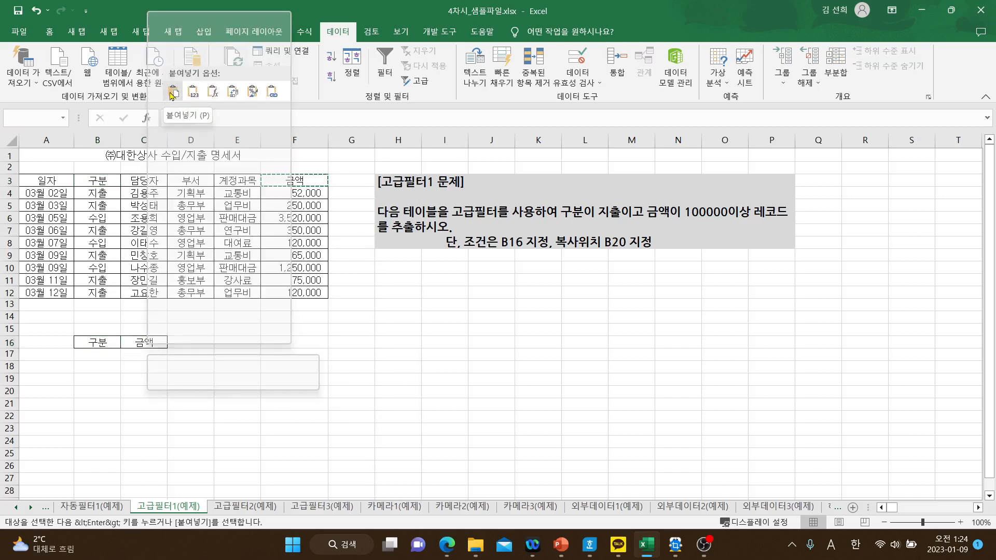
Step: Enter 지출 as the 구분 criterion in B17
{"action": "left_click", "coordinate": [106, 357]}
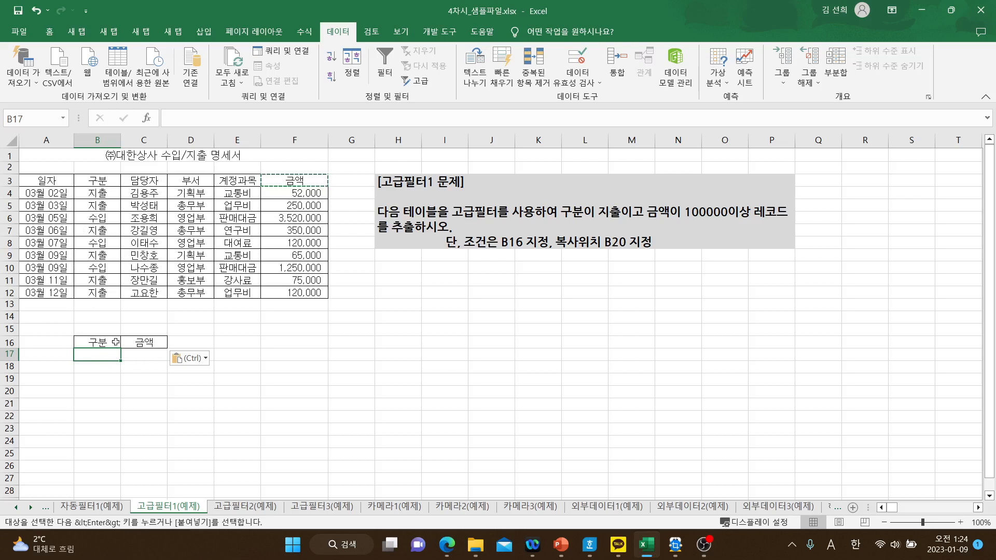
{"action": "type", "text": "WLCNF"}
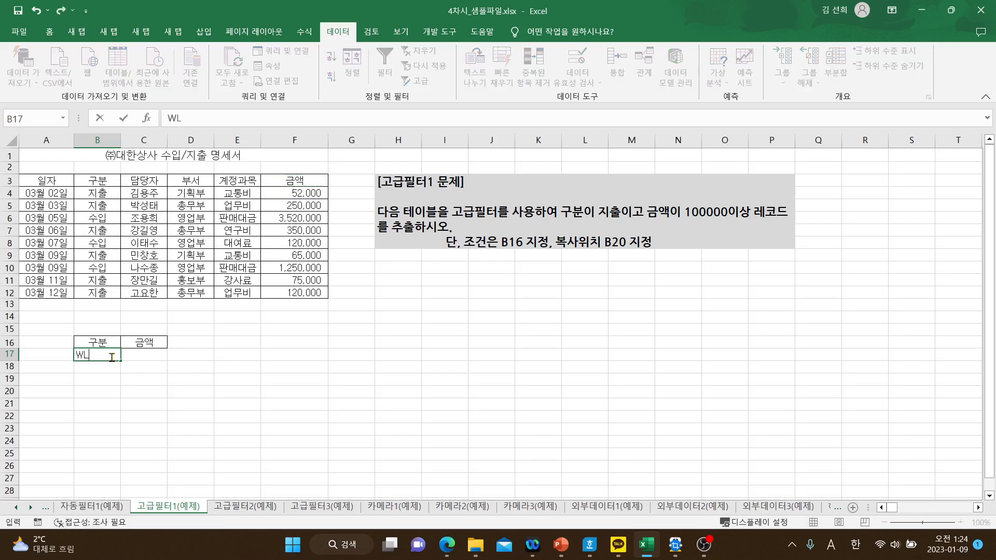
{"action": "key", "text": "BackSpace"}
{"action": "key", "text": "BackSpace"}
{"action": "key", "text": "BackSpace"}
{"action": "key", "text": "BackSpace"}
{"action": "key", "text": "Hangul"}
{"action": "type", "text": "ㅈㅣ출"}
{"action": "left_click", "coordinate": [136, 354]}
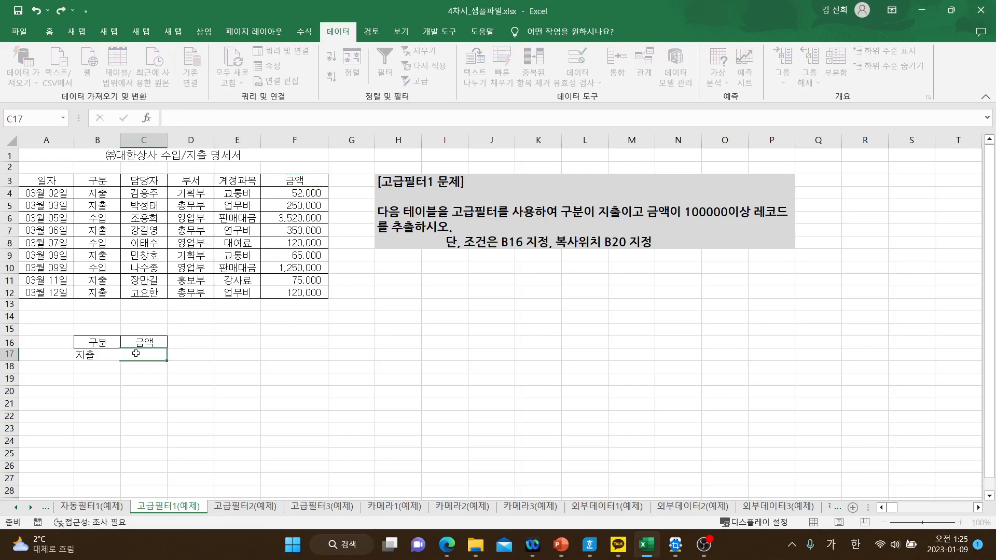
Step: Enter >=100000 as the 금액 criterion in C17, on the same row as 지출
{"action": "left_click", "coordinate": [109, 356]}
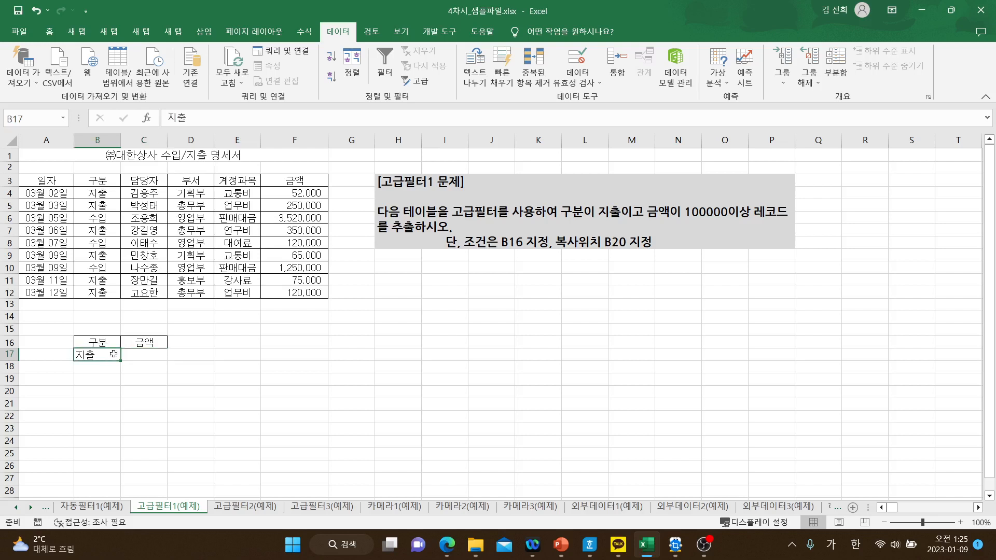
{"action": "left_click", "coordinate": [134, 354]}
{"action": "left_click", "coordinate": [113, 355]}
{"action": "left_click", "coordinate": [132, 356]}
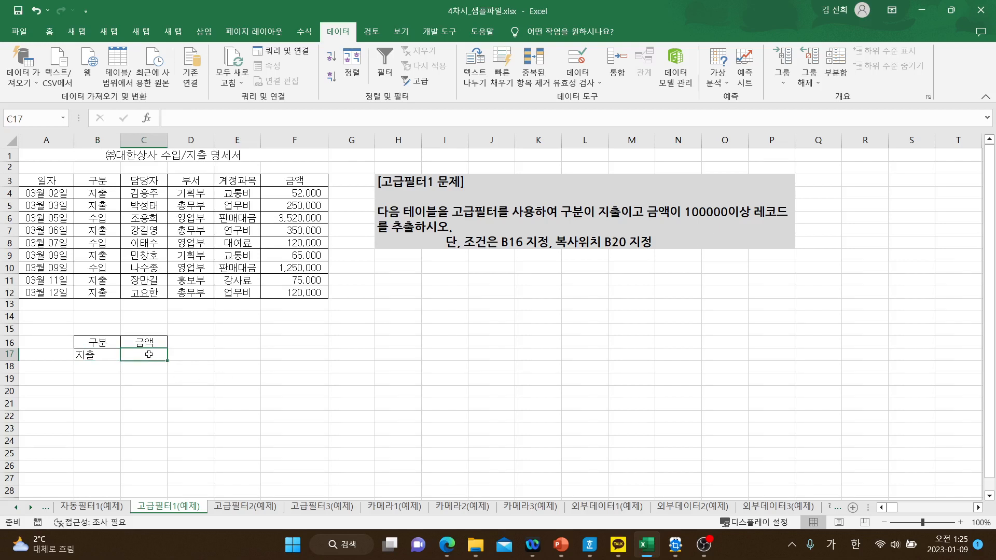
{"action": "type", "text": ">"}
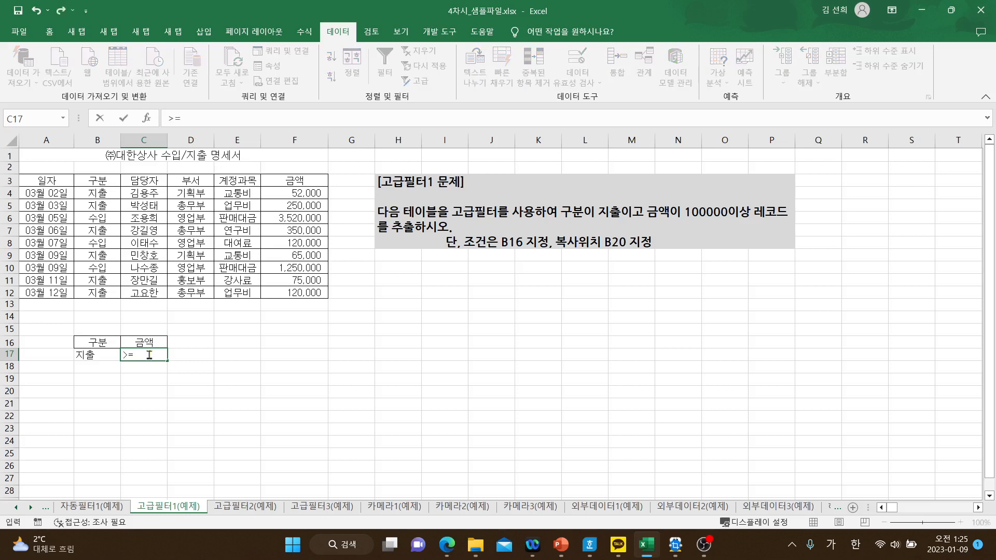
{"action": "type", "text": "=100000"}
{"action": "left_click", "coordinate": [216, 387]}
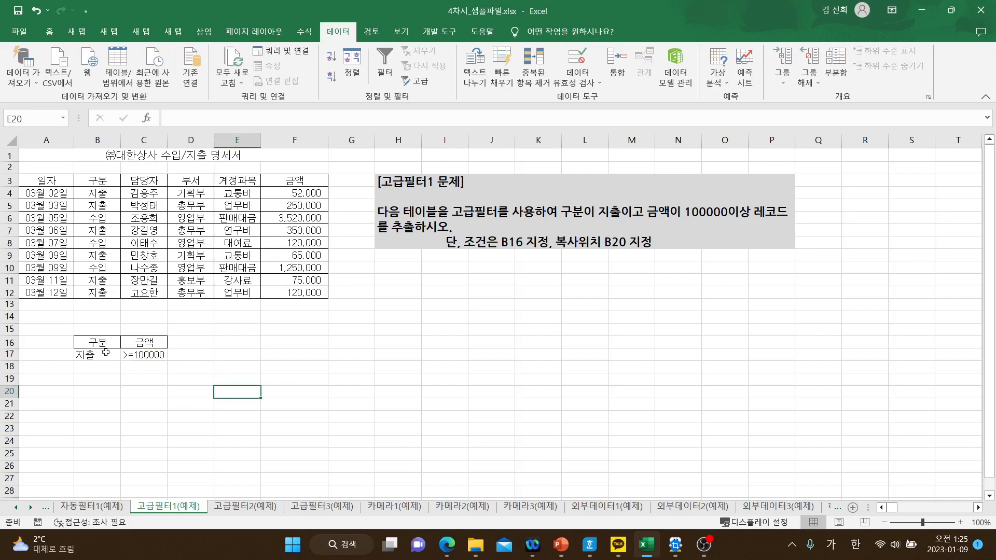
{"action": "left_click", "coordinate": [180, 360]}
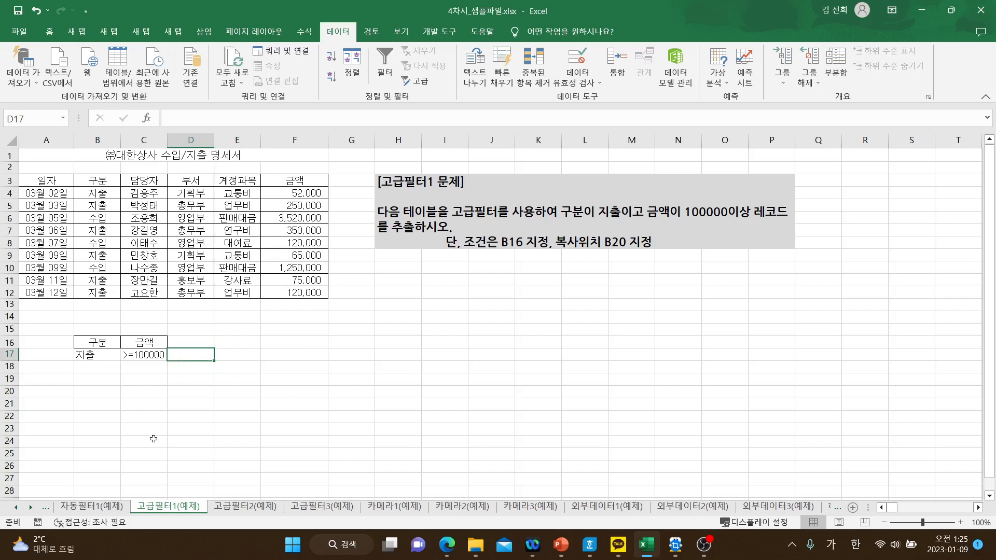
Step: Start an advanced filter on the table A3:F12 and set the result to be copied to another location (다른 장소에 복사)
{"action": "left_click_drag", "start_coordinate": [43, 181], "coordinate": [286, 289]}
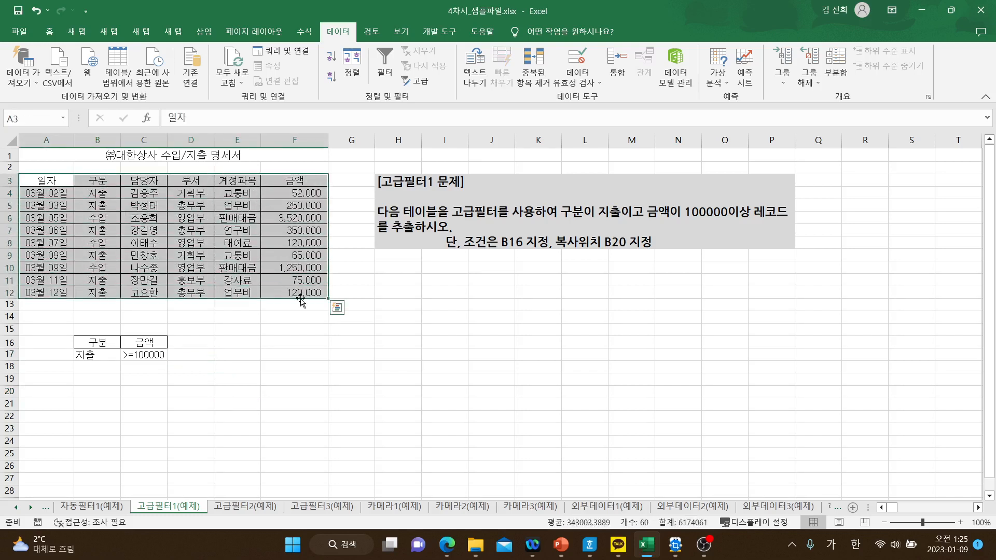
{"action": "left_click", "coordinate": [415, 80]}
{"action": "left_click_drag", "start_coordinate": [415, 79], "coordinate": [442, 268]}
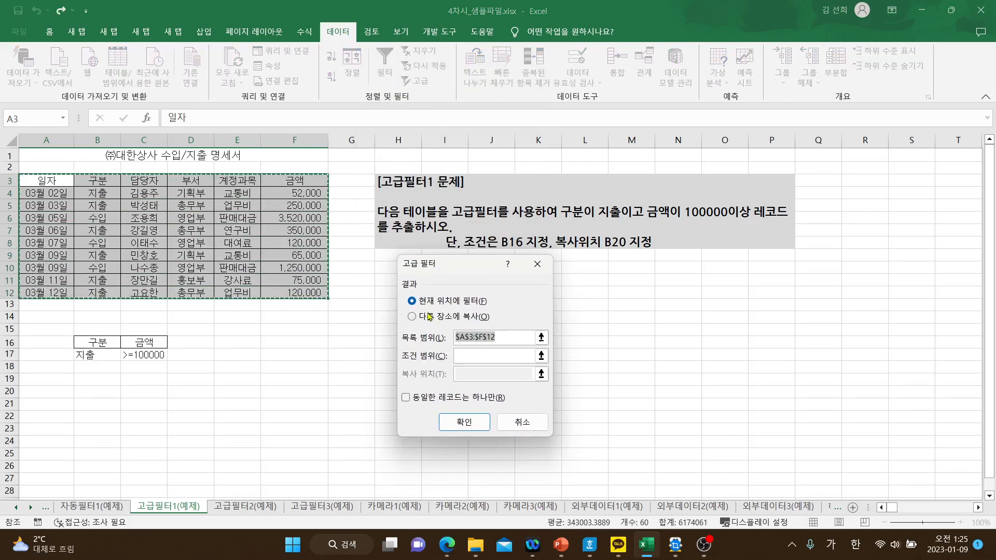
{"action": "left_click", "coordinate": [428, 317]}
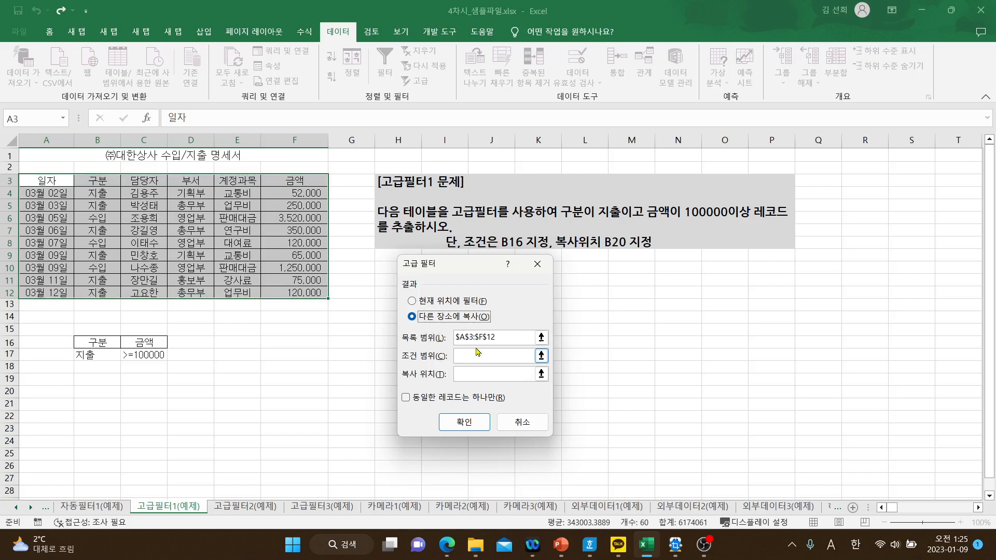
Step: Reselect the whole table with its headers, A3:F12, as the advanced filter's list range (목록 범위)
{"action": "left_click", "coordinate": [503, 337]}
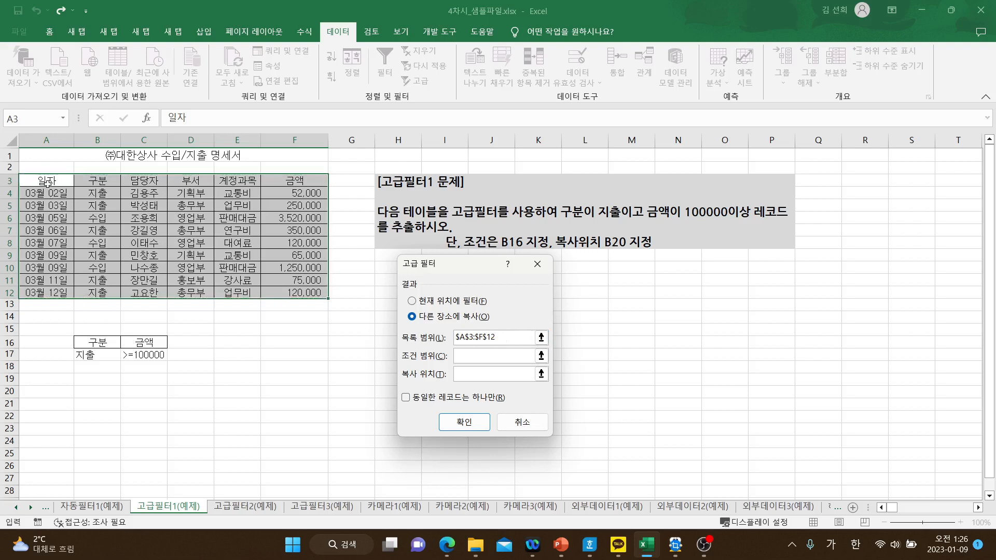
{"action": "left_click_drag", "start_coordinate": [47, 182], "coordinate": [267, 239]}
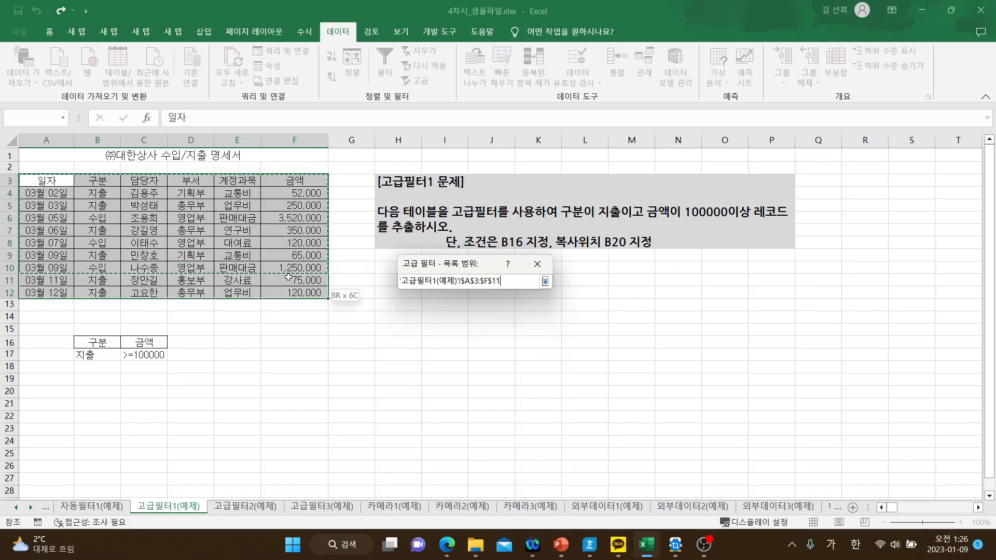
{"action": "left_click_drag", "start_coordinate": [292, 286], "coordinate": [292, 288]}
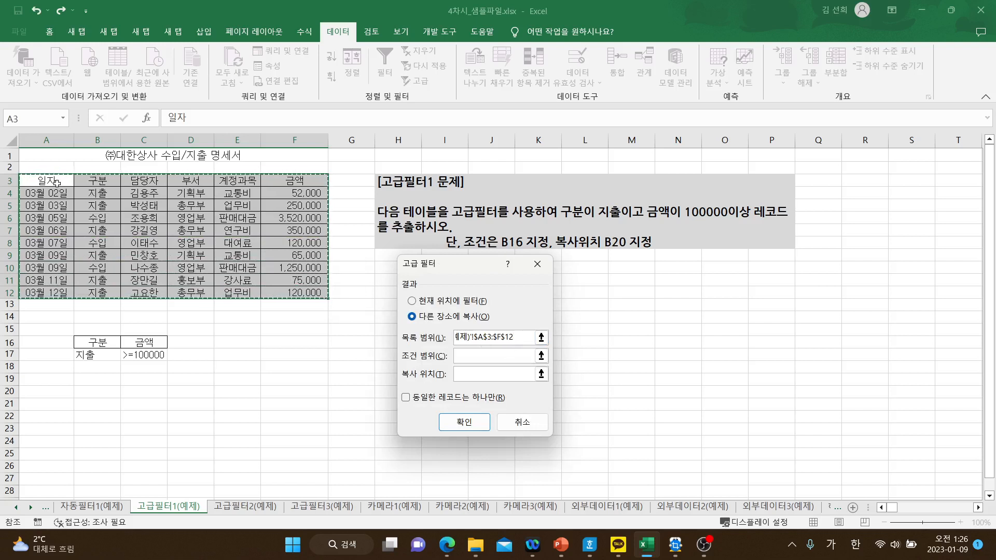
{"action": "left_click", "coordinate": [522, 336]}
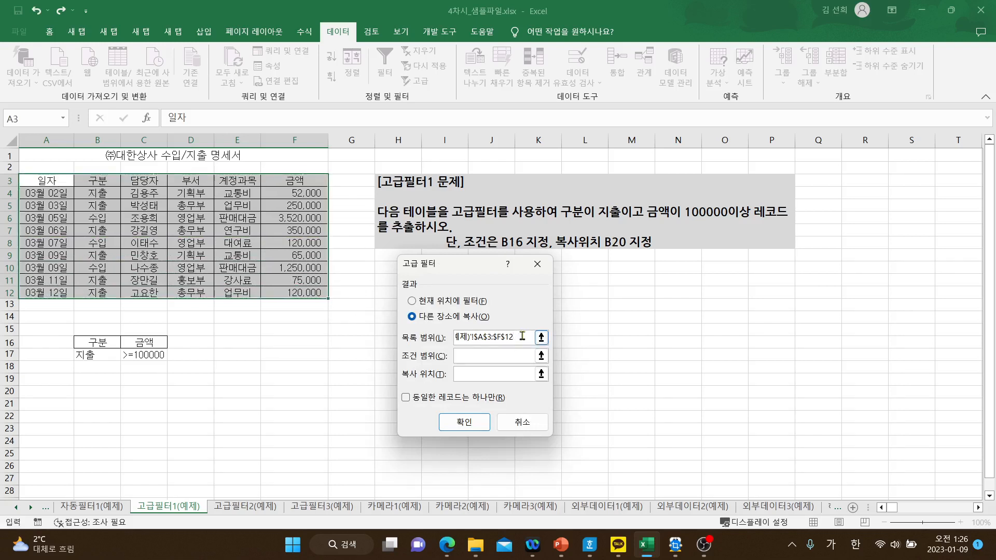
{"action": "left_click_drag", "start_coordinate": [40, 180], "coordinate": [324, 294]}
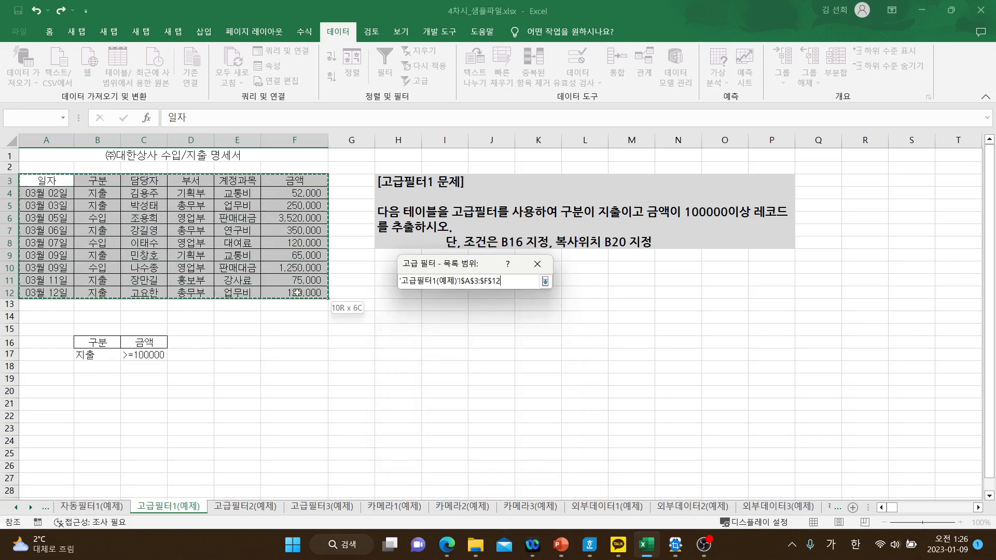
Step: Set the criteria range (조건 범위) to B16:C17 and the copy location (복사 위치) to B20, and run the advanced filter
{"action": "left_click", "coordinate": [474, 358]}
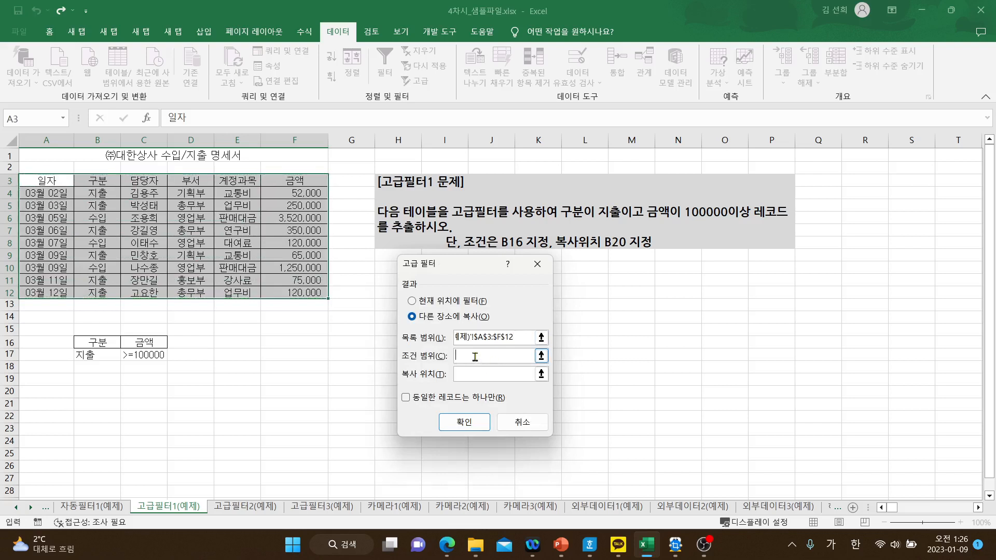
{"action": "left_click_drag", "start_coordinate": [91, 342], "coordinate": [138, 354]}
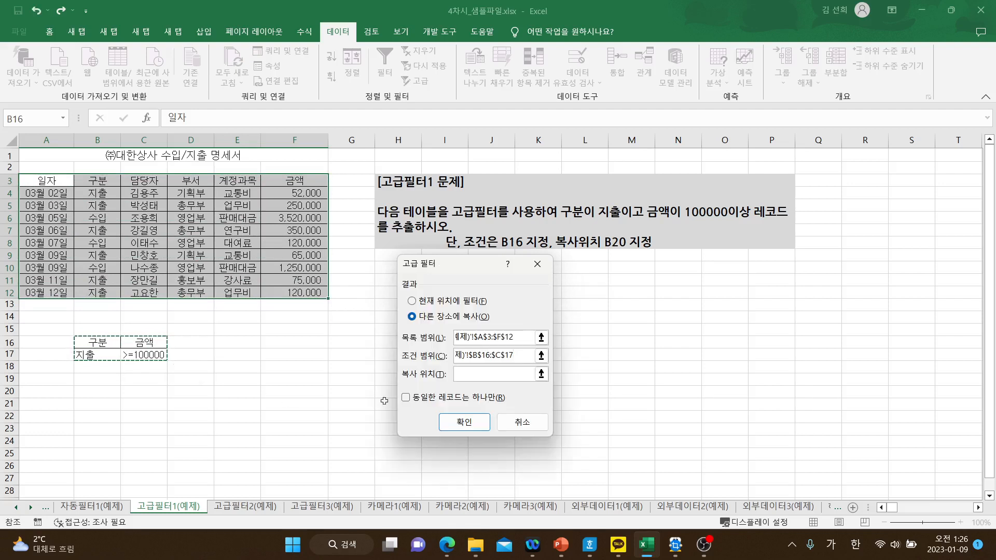
{"action": "left_click", "coordinate": [478, 372]}
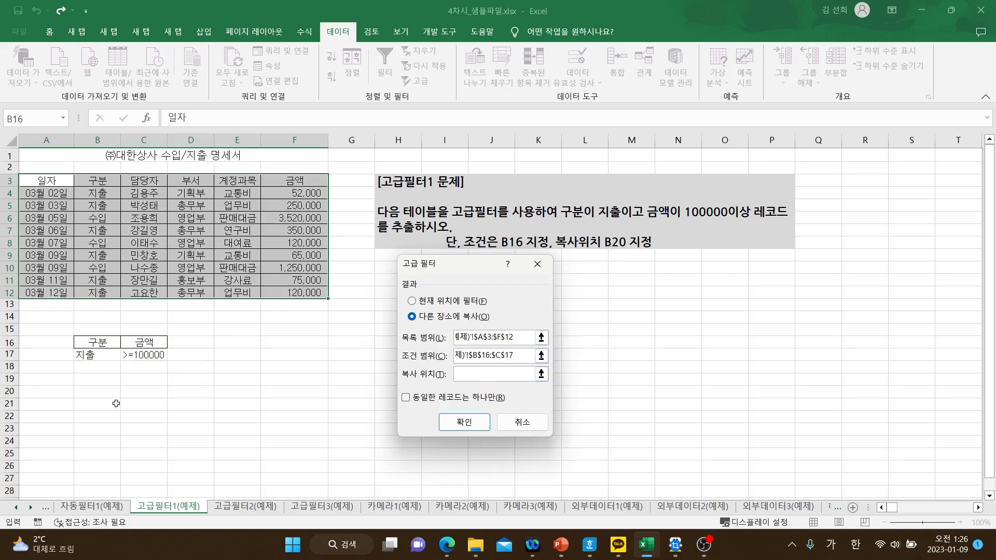
{"action": "left_click", "coordinate": [89, 395]}
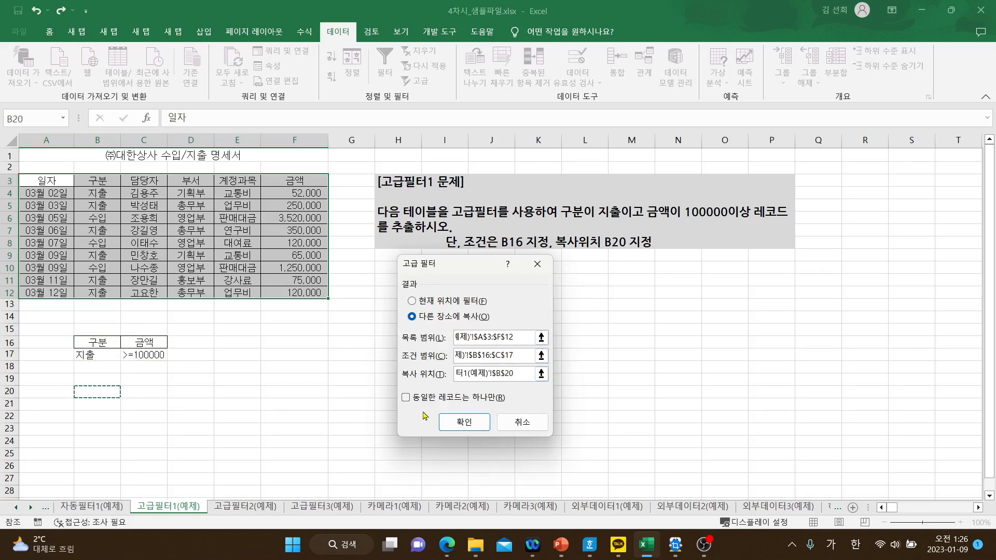
{"action": "left_click", "coordinate": [455, 422]}
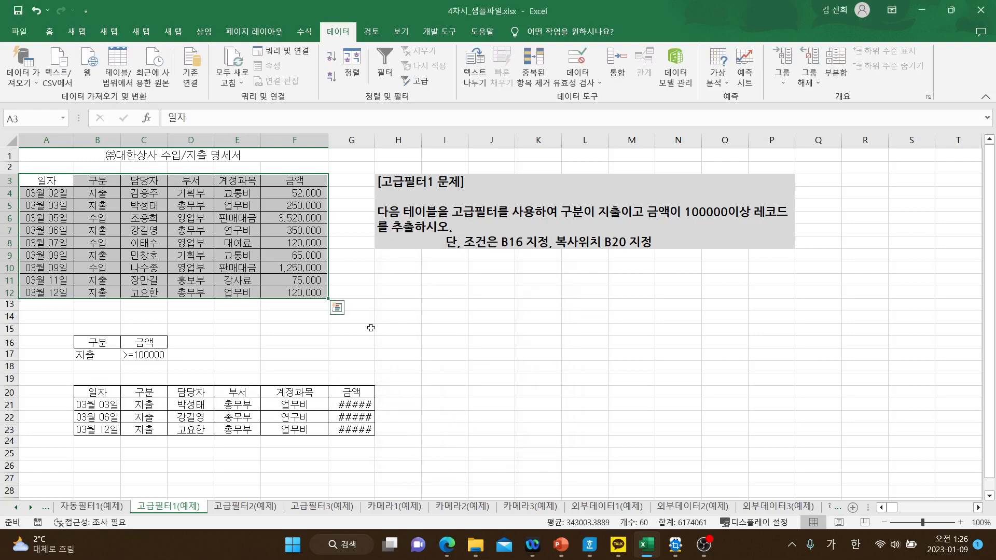
Step: Autofit column G to its amounts and check the 구분 and 금액 values of the extracted records
{"action": "double_click", "coordinate": [374, 137]}
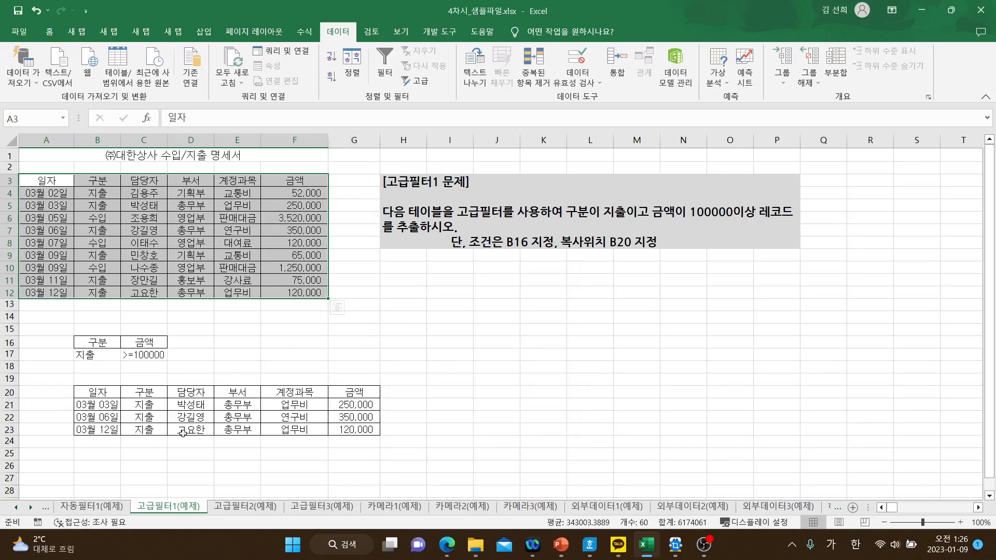
{"action": "left_click_drag", "start_coordinate": [144, 406], "coordinate": [149, 428]}
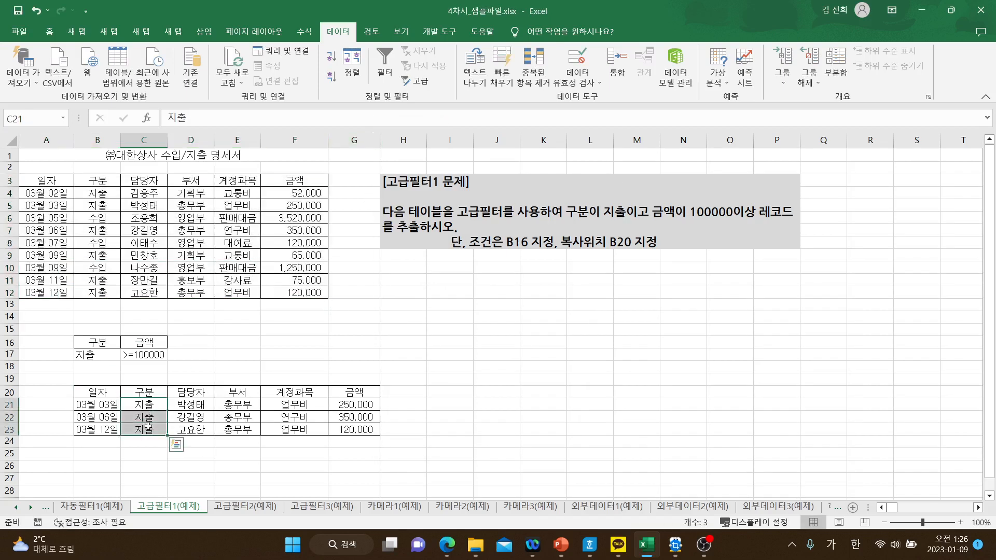
{"action": "left_click_drag", "start_coordinate": [349, 405], "coordinate": [353, 430]}
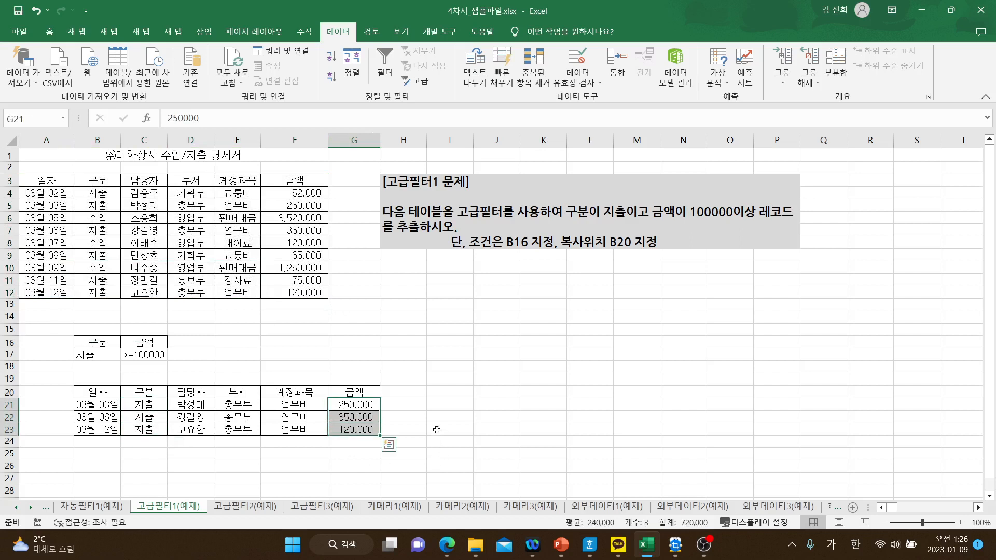
Step: On the 고급필터2(예제) sheet, copy the 시험장소 header from D2 to B16
{"action": "left_click", "coordinate": [246, 507]}
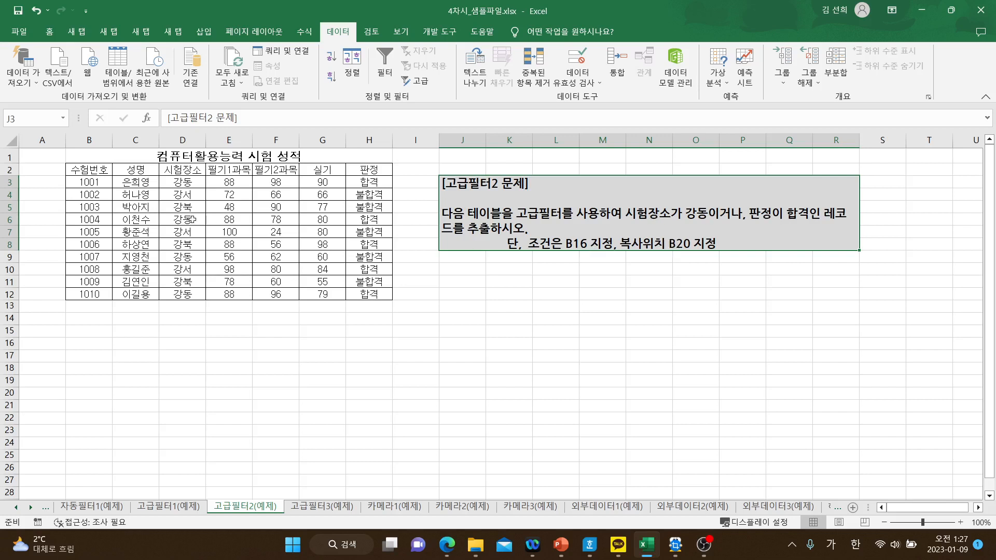
{"action": "left_click", "coordinate": [176, 170]}
{"action": "right_click", "coordinate": [176, 170]}
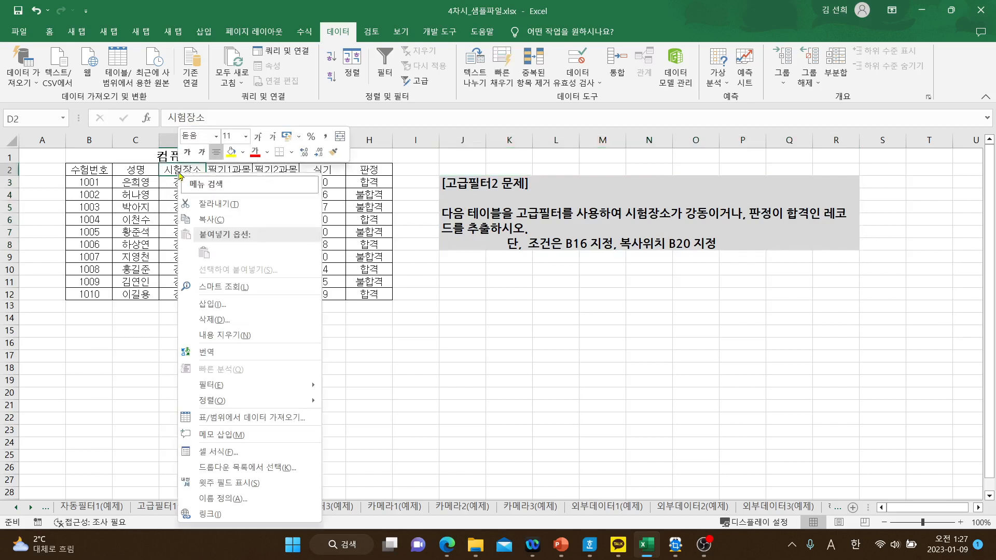
{"action": "left_click", "coordinate": [205, 205]}
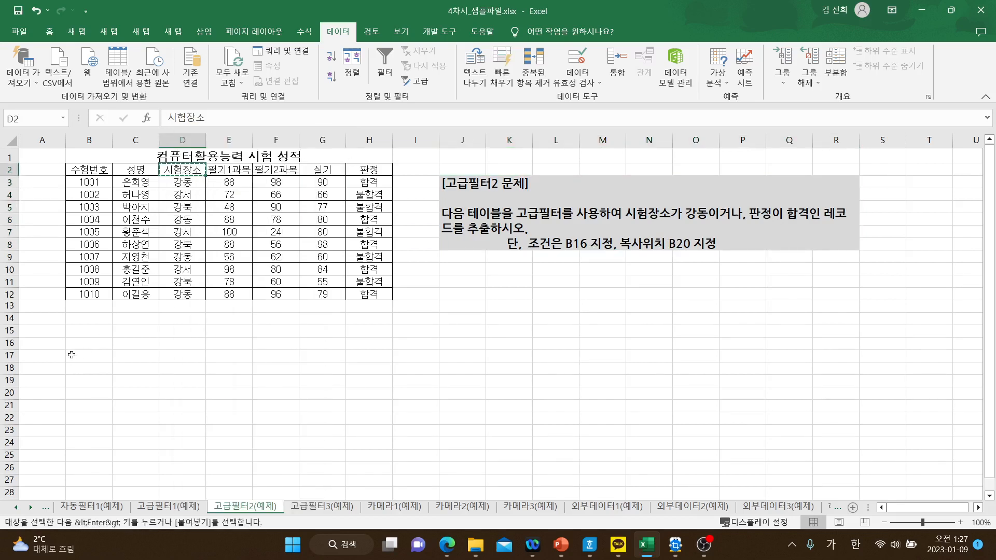
{"action": "left_click", "coordinate": [75, 345]}
{"action": "right_click", "coordinate": [76, 346]}
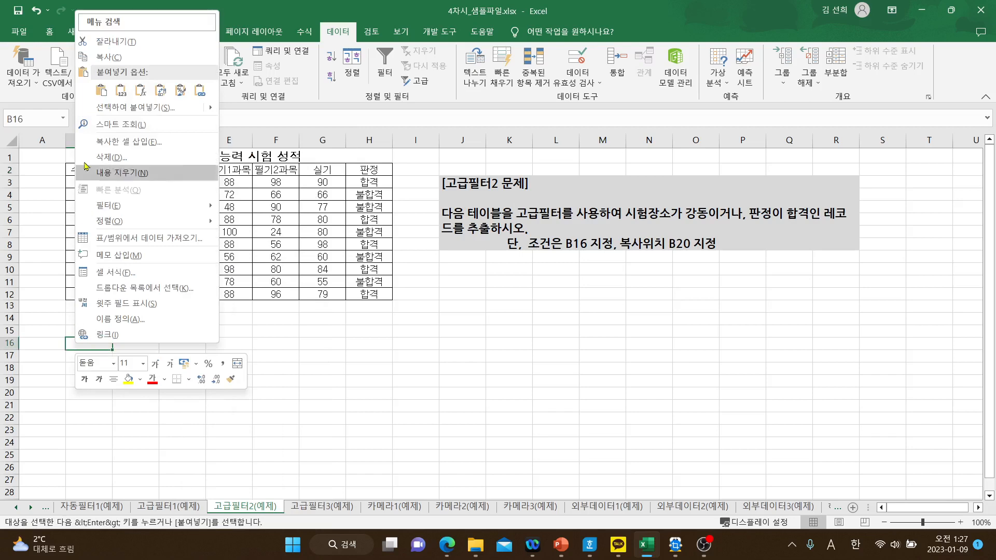
{"action": "left_click", "coordinate": [101, 91]}
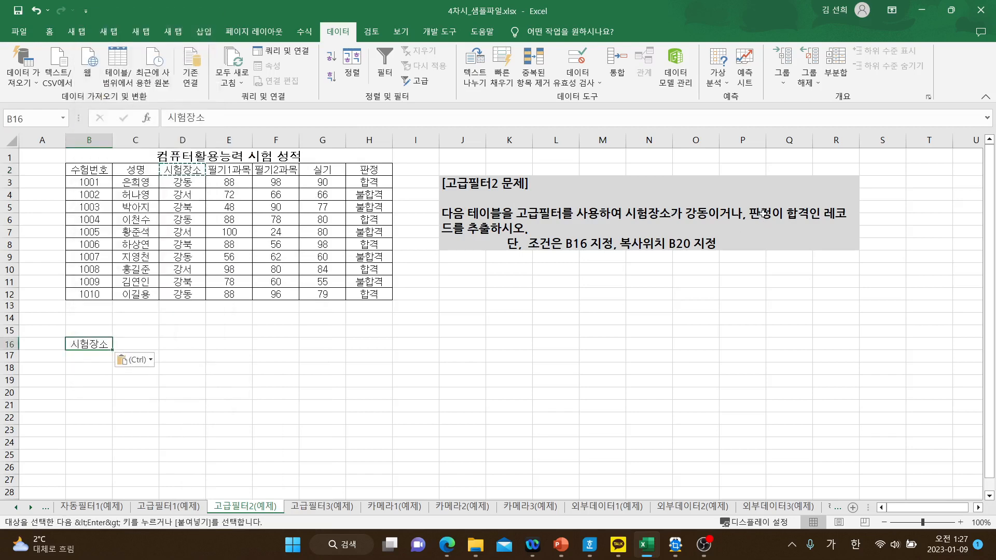
Step: Copy the 판정 header from H2 to C16, beside the 시험장소 criteria header
{"action": "left_click", "coordinate": [374, 170]}
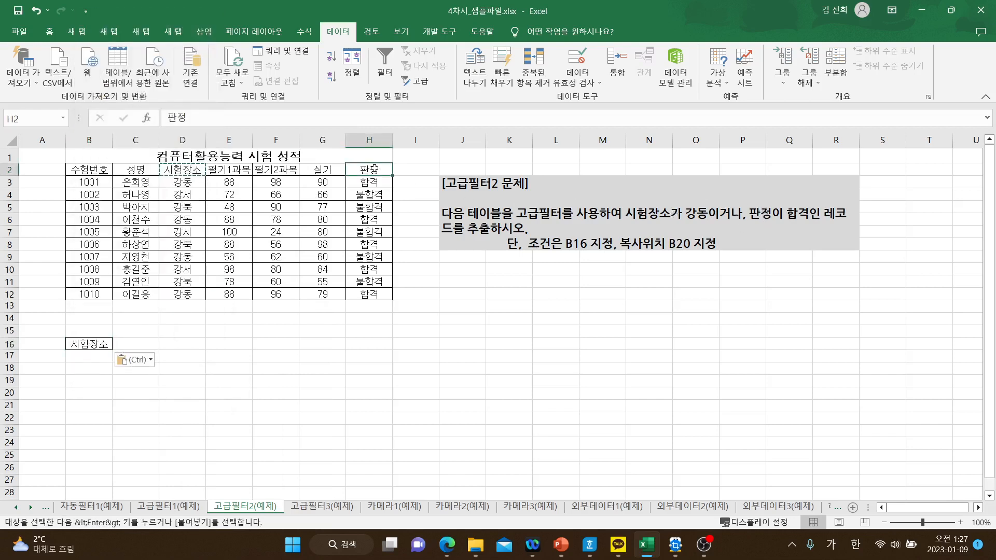
{"action": "right_click", "coordinate": [374, 170]}
{"action": "left_click", "coordinate": [403, 216]}
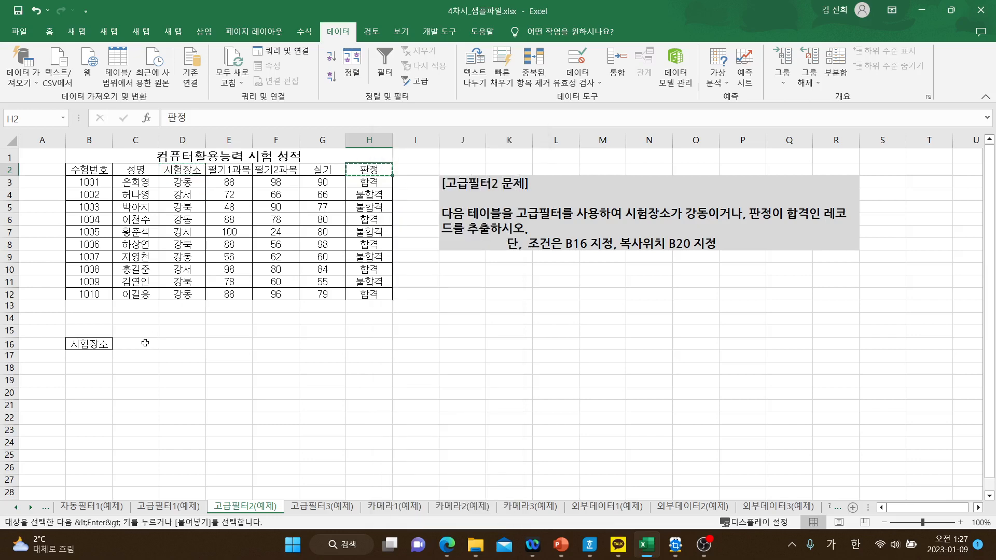
{"action": "left_click", "coordinate": [139, 343]}
{"action": "right_click", "coordinate": [143, 343]}
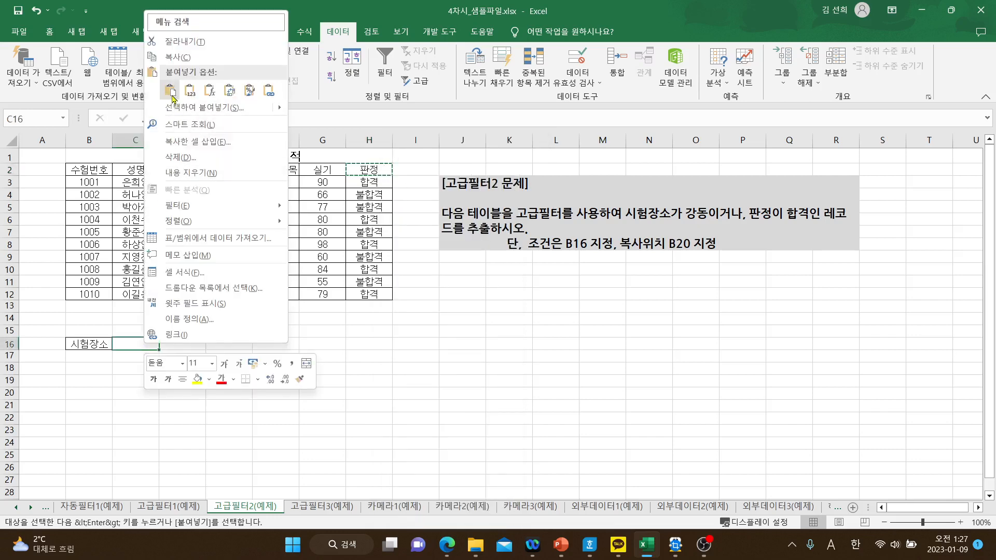
{"action": "left_click", "coordinate": [171, 92]}
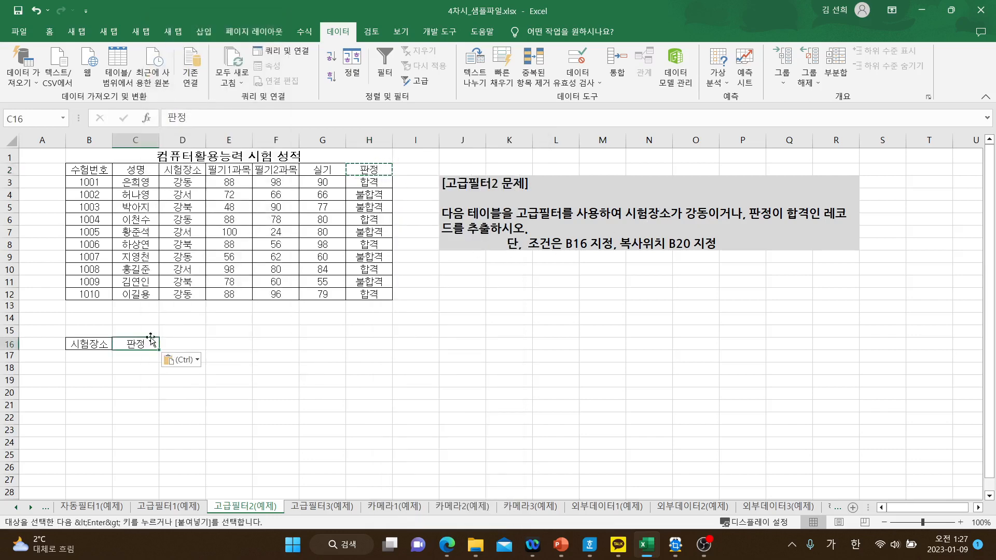
Step: Enter the OR criteria on separate rows: 강동 under 시험장소 in B17 and 함격 under 판정 in C18
{"action": "left_click", "coordinate": [93, 357]}
{"action": "type", "text": "강동"}
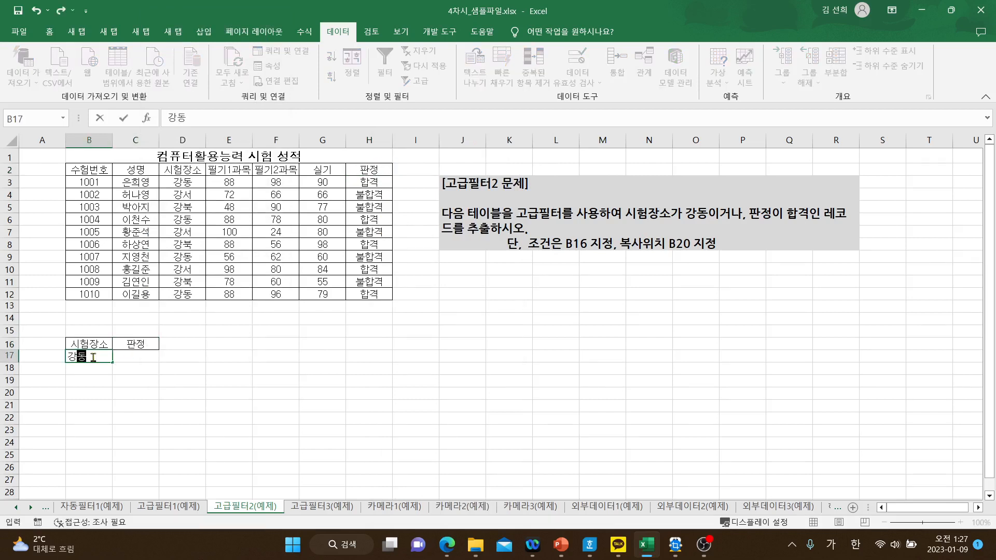
{"action": "left_click", "coordinate": [136, 363]}
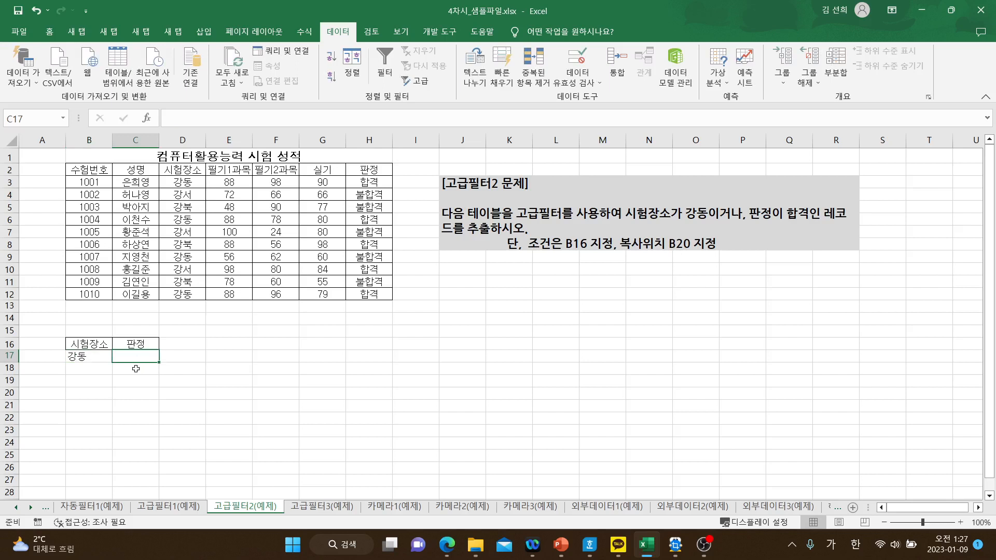
{"action": "left_click", "coordinate": [138, 370]}
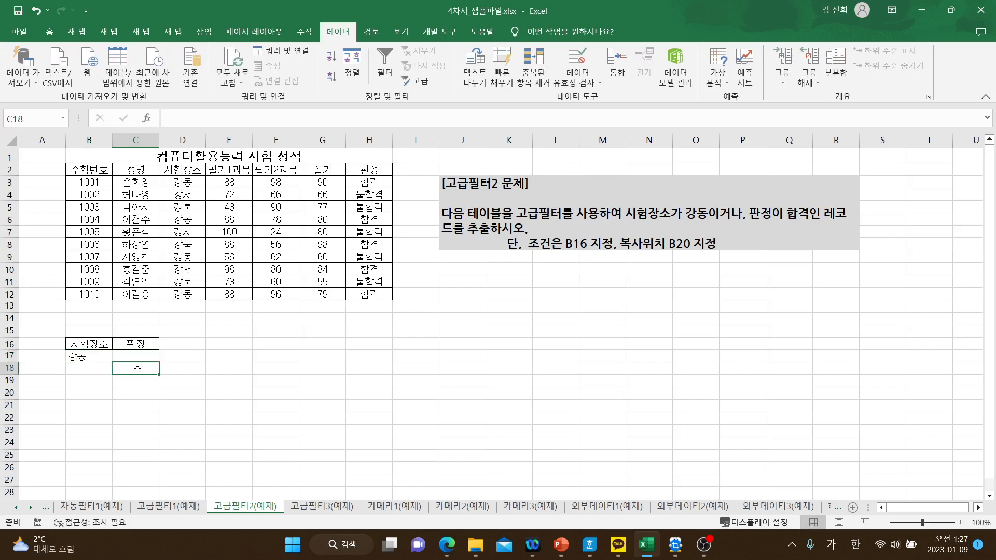
{"action": "left_click", "coordinate": [138, 358]}
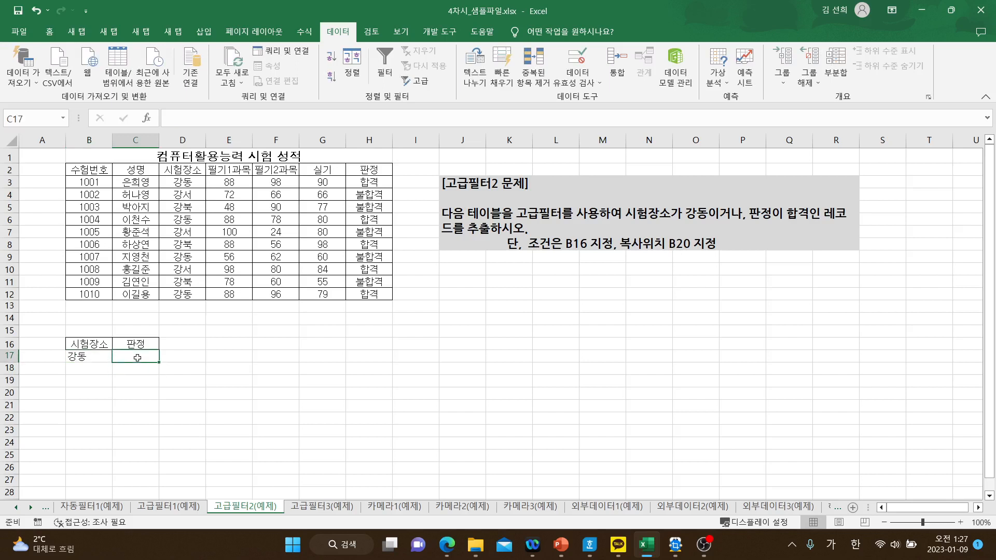
{"action": "left_click", "coordinate": [137, 368]}
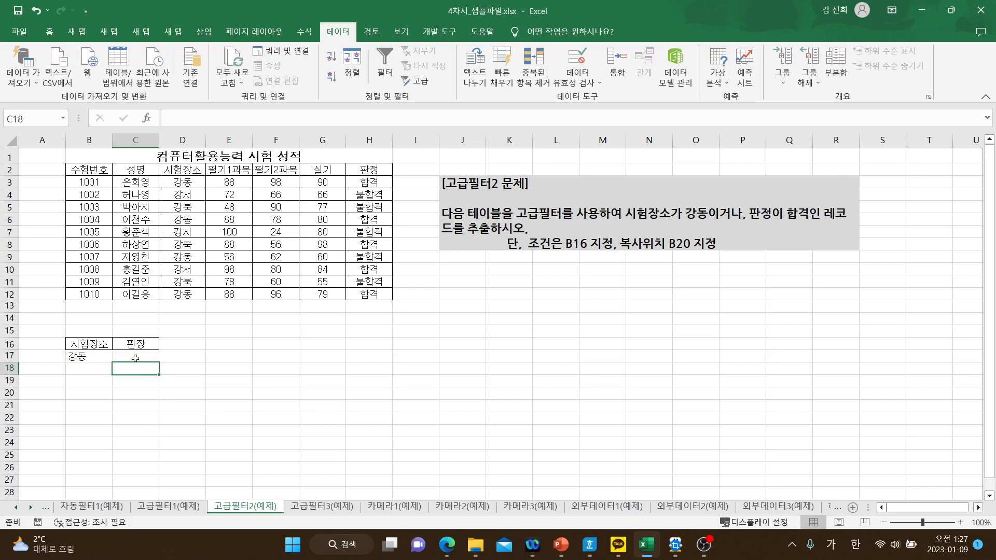
{"action": "left_click", "coordinate": [135, 358]}
{"action": "left_click", "coordinate": [135, 370]}
{"action": "type", "text": "합겨"}
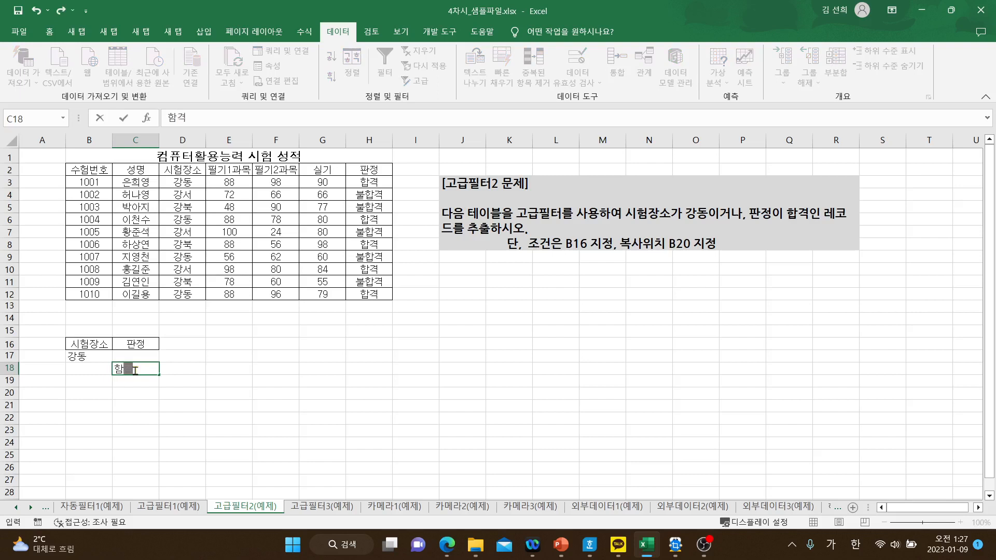
{"action": "left_click", "coordinate": [196, 393]}
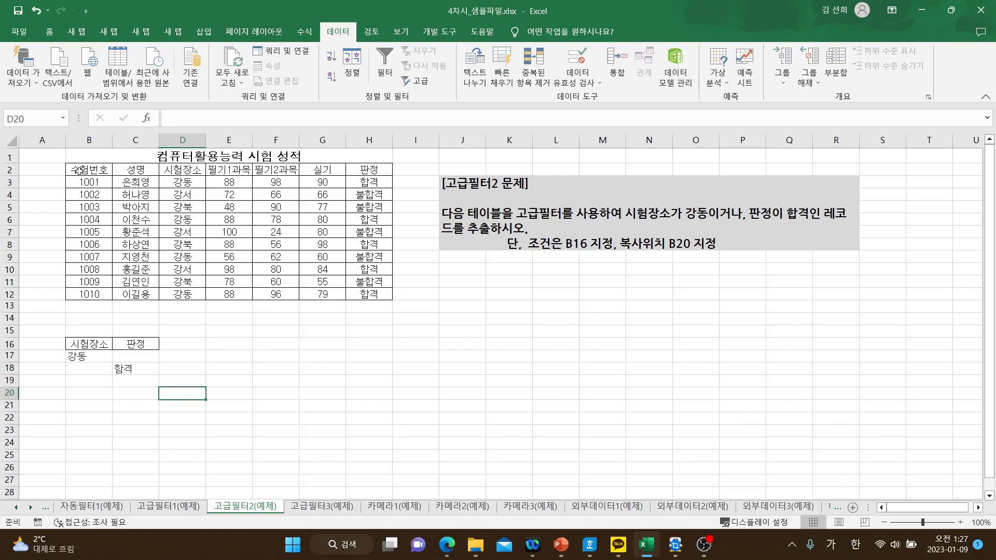
Step: Start an advanced filter that copies to another location (다른 장소에 복사), with the score table B2:H12 as its list range
{"action": "left_click_drag", "start_coordinate": [79, 170], "coordinate": [384, 296]}
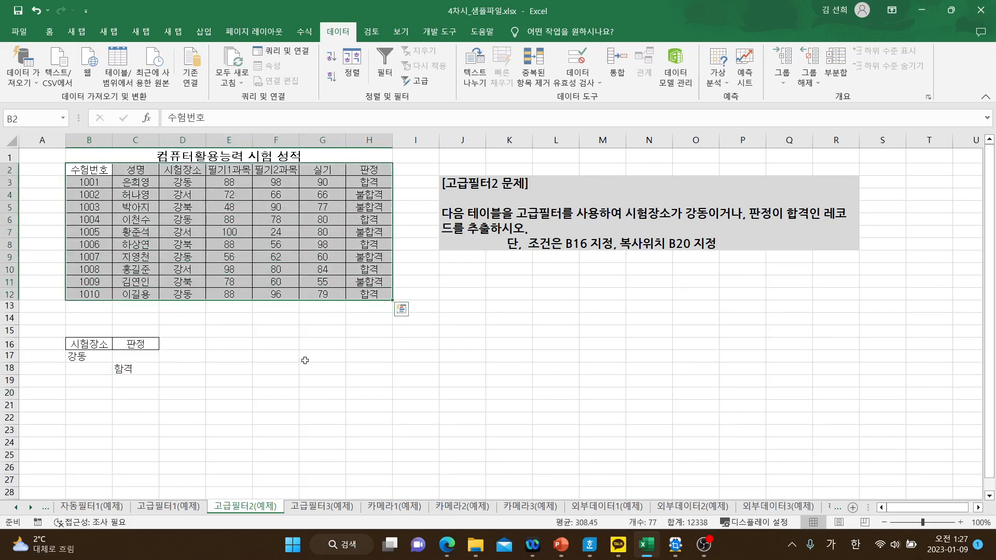
{"action": "left_click", "coordinate": [415, 82]}
{"action": "left_click", "coordinate": [438, 318]}
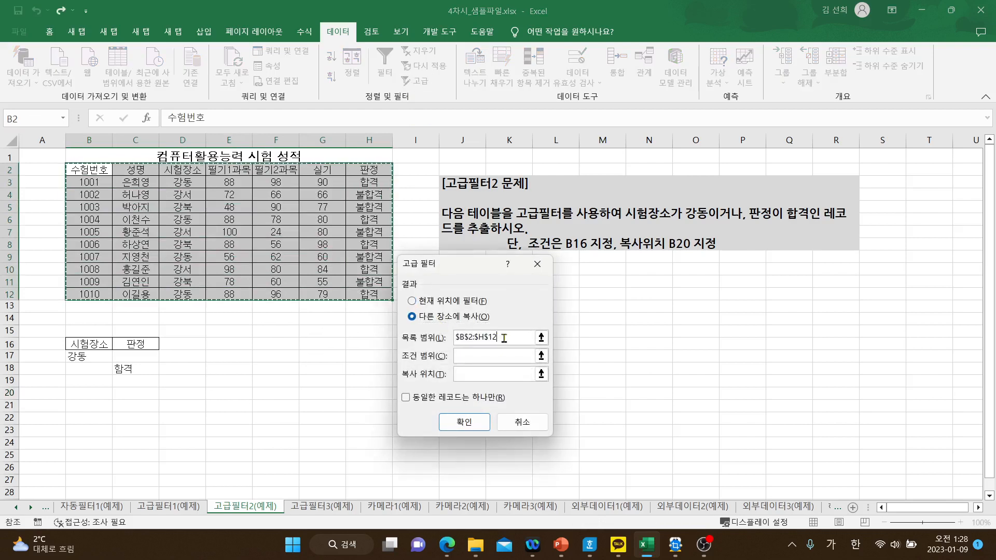
{"action": "left_click_drag", "start_coordinate": [83, 170], "coordinate": [365, 294]}
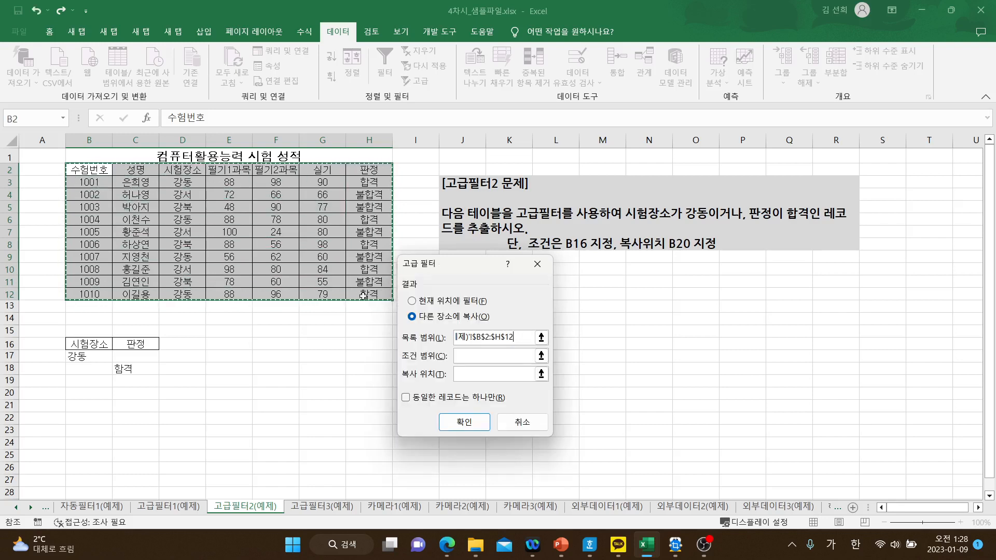
Step: Set the criteria range (조건 범위) to B16:C18 and the copy location (복사 위치) to B20, and run the advanced filter
{"action": "left_click", "coordinate": [464, 356]}
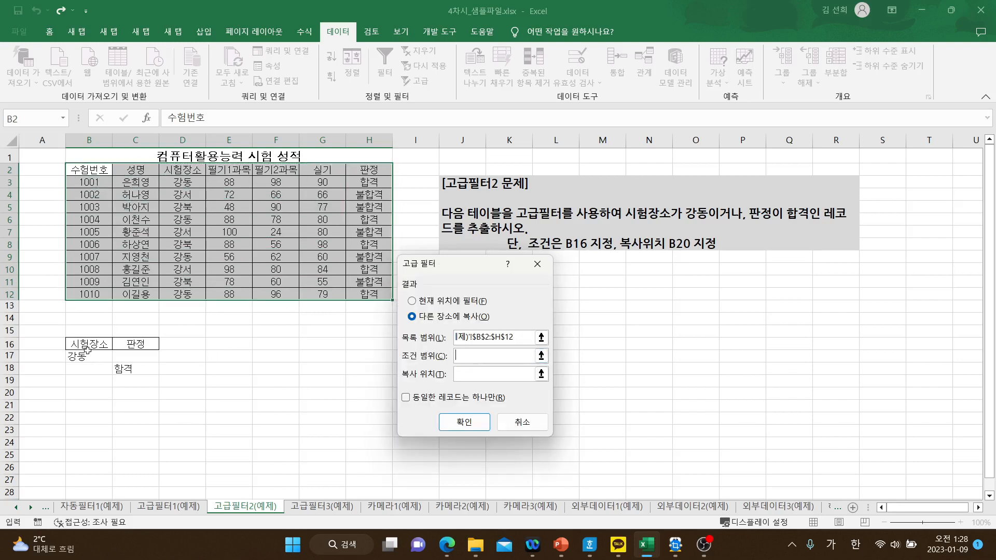
{"action": "left_click_drag", "start_coordinate": [81, 344], "coordinate": [125, 370]}
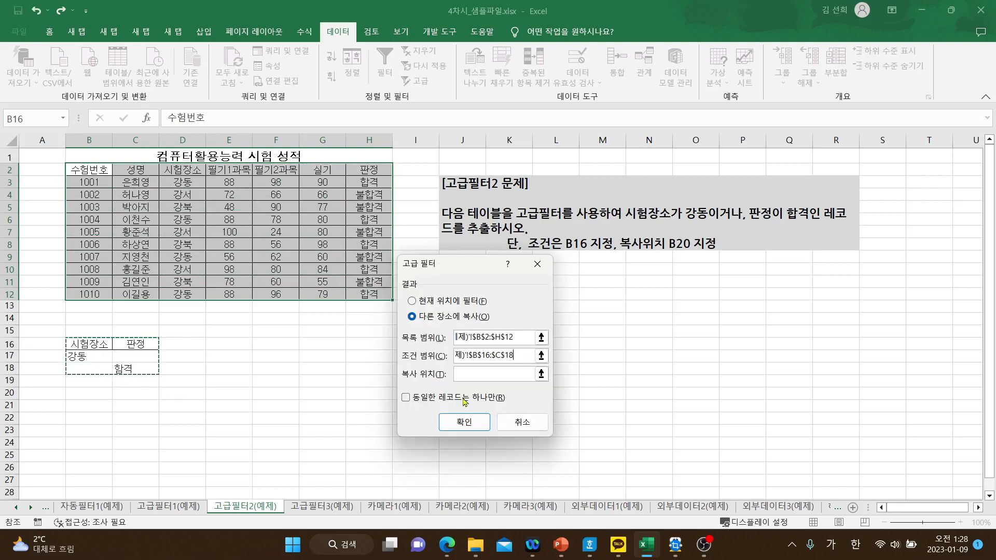
{"action": "left_click", "coordinate": [468, 376]}
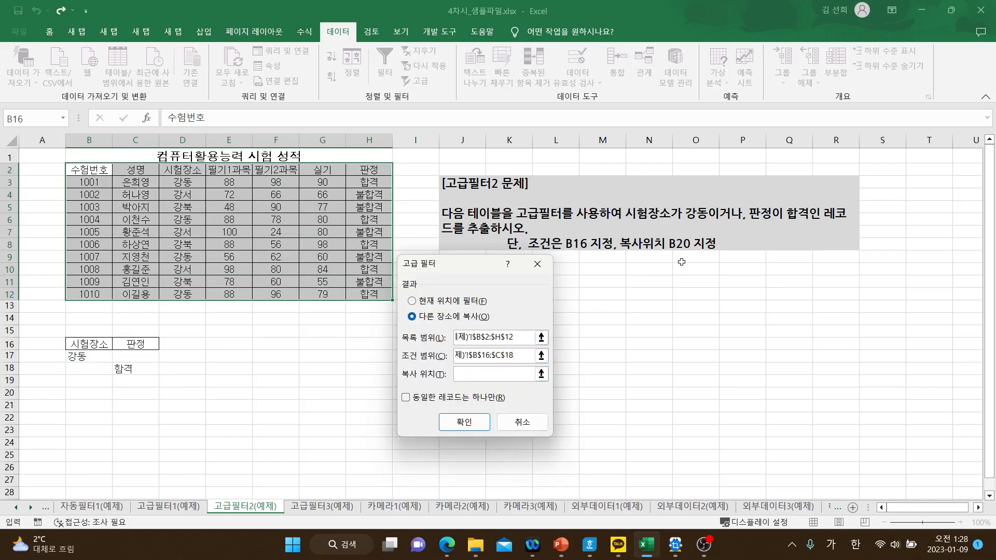
{"action": "left_click", "coordinate": [76, 395]}
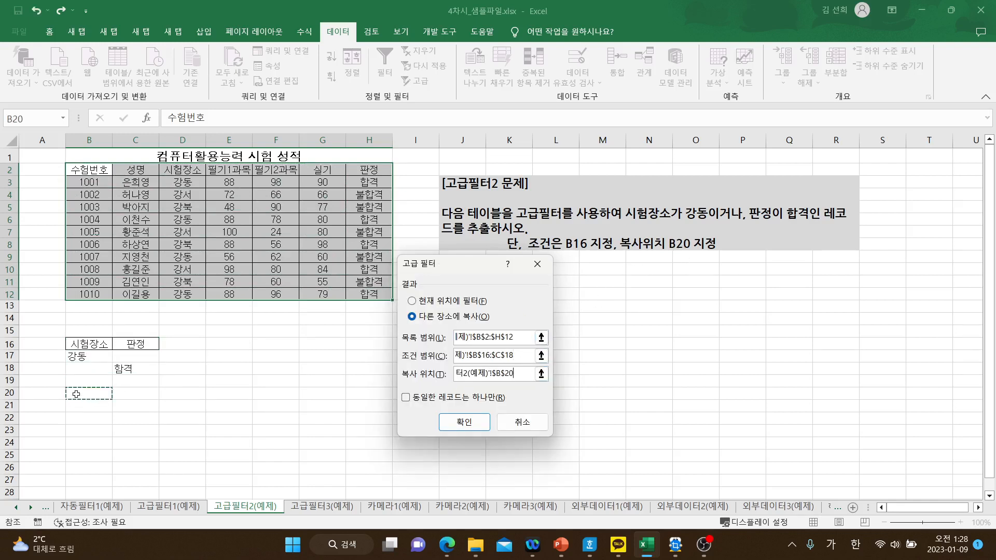
{"action": "left_click", "coordinate": [465, 422]}
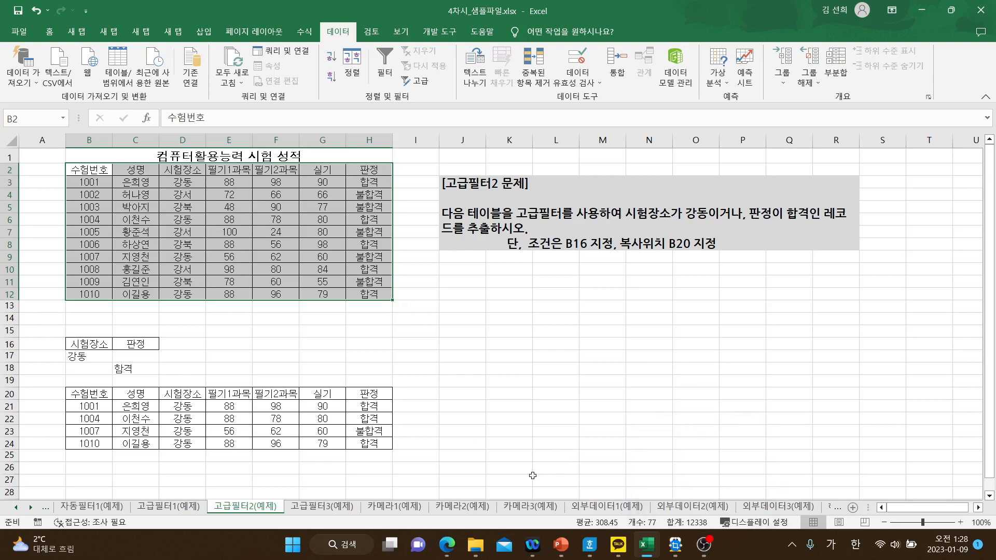
Step: On the 고급필터3(예제) sheet, merge and center the cells L11:P18 below the problem text
{"action": "left_click", "coordinate": [337, 508]}
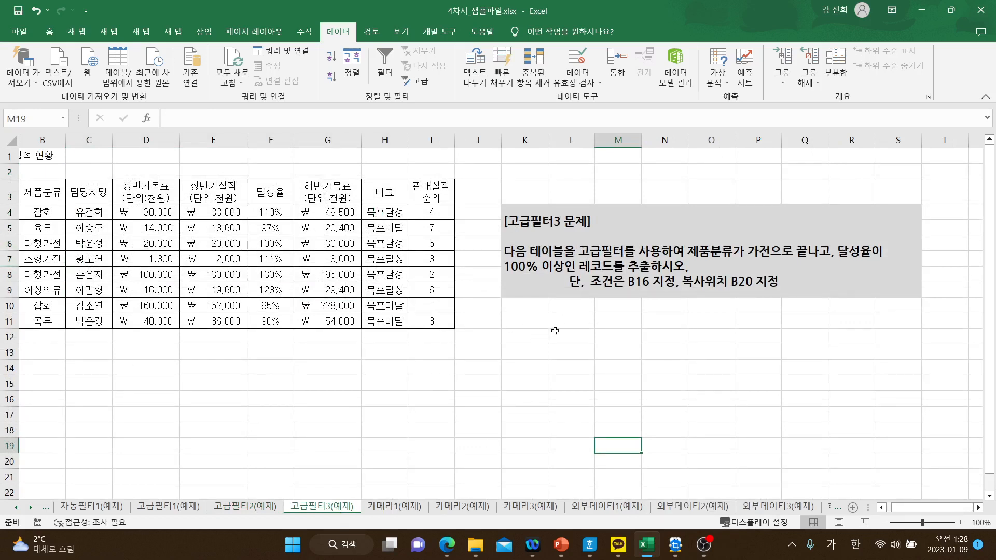
{"action": "left_click_drag", "start_coordinate": [556, 324], "coordinate": [772, 427]}
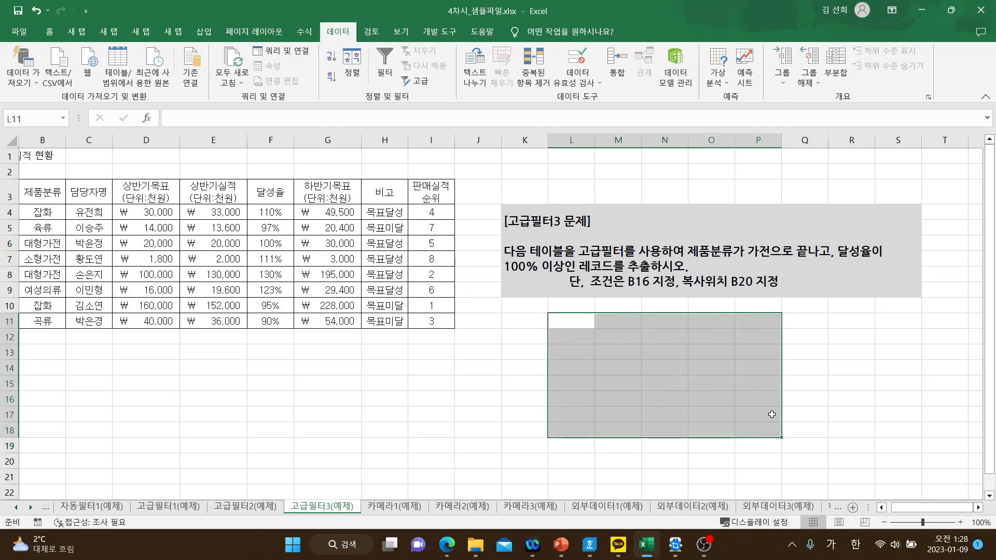
{"action": "left_click", "coordinate": [50, 32]}
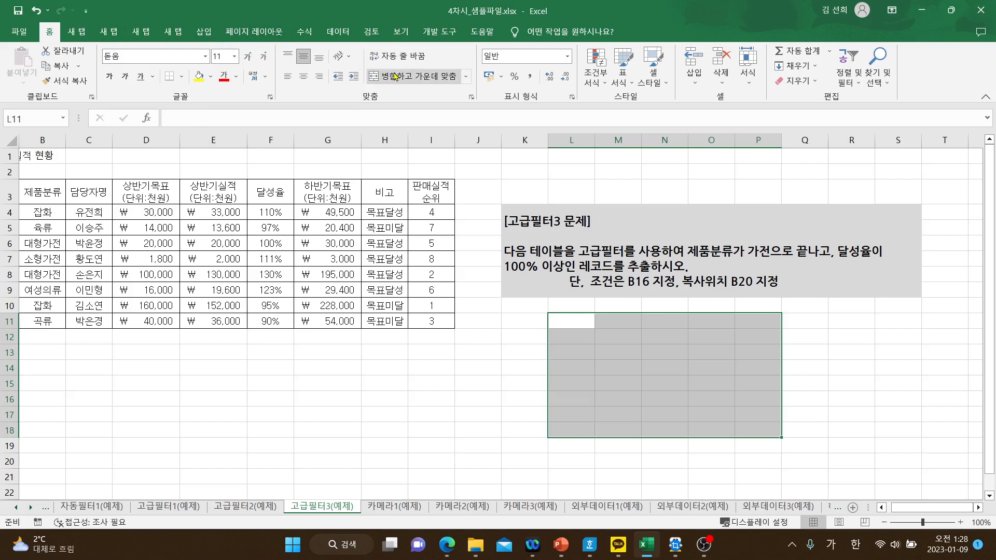
{"action": "left_click", "coordinate": [412, 76]}
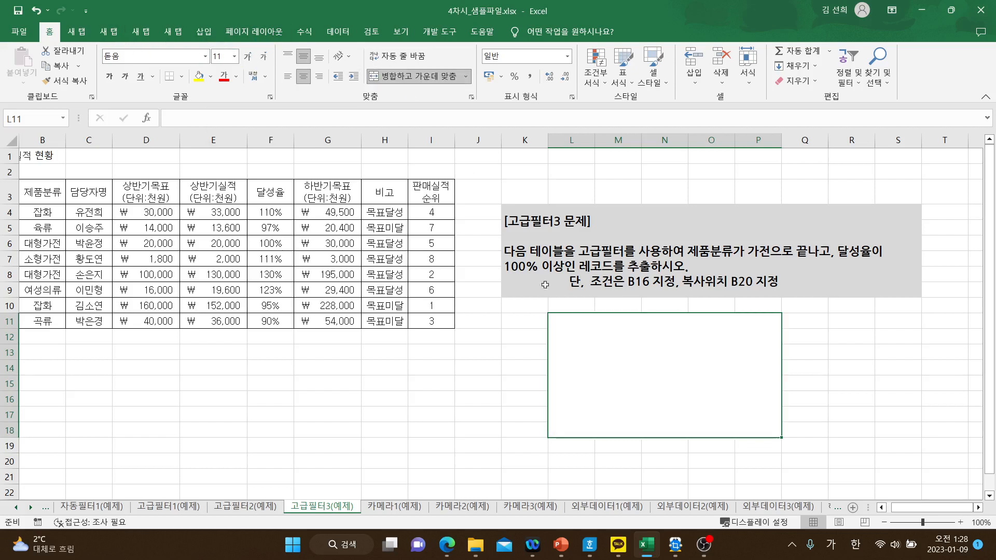
Step: Enter the wildcard pattern A* in the merged block below the problem text
{"action": "double_click", "coordinate": [594, 375]}
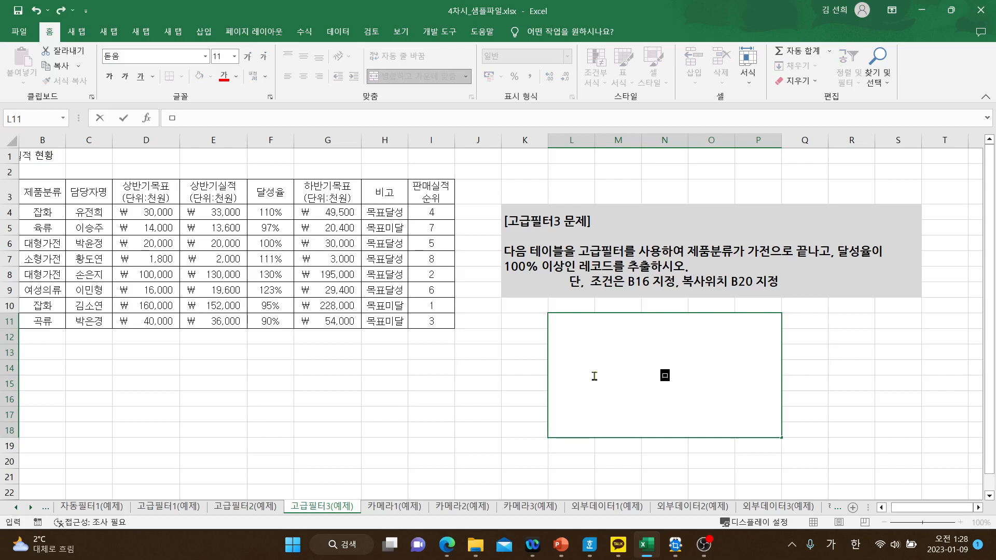
{"action": "type", "text": "A"}
{"action": "key", "text": "Left"}
{"action": "key", "text": "Left"}
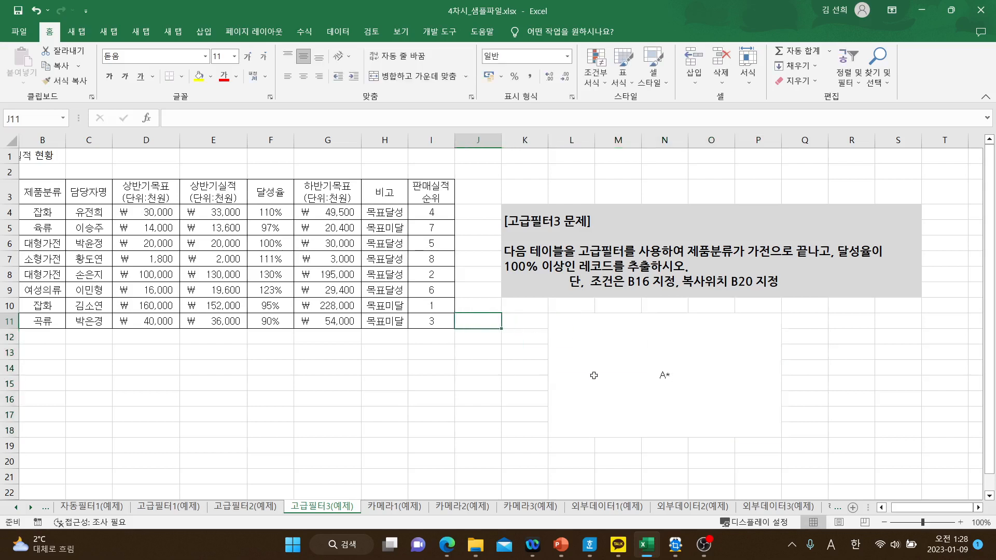
Step: Insert the explanation "A 시작하는 값------->" in front of A* in the merged note cell
{"action": "double_click", "coordinate": [647, 373]}
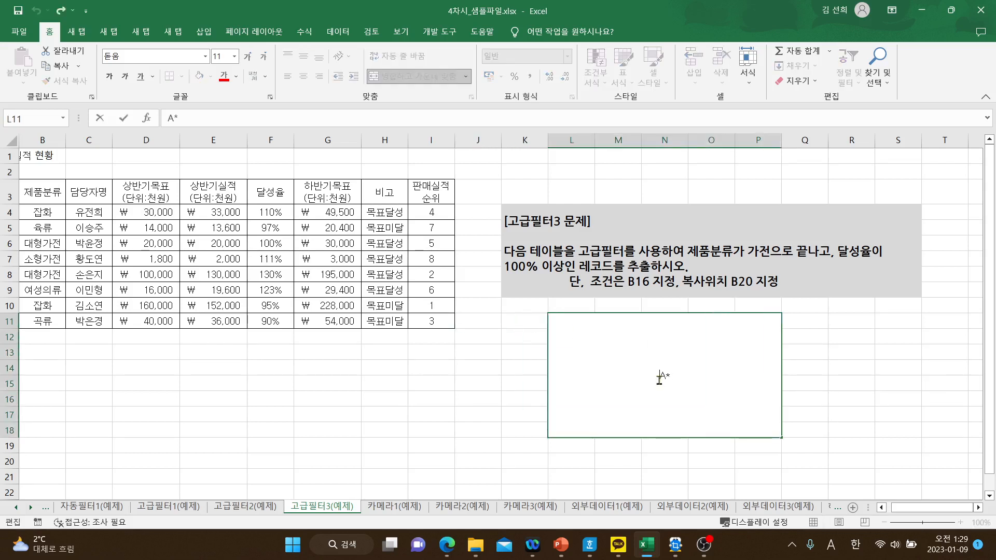
{"action": "type", "text": "A"}
{"action": "type", "text": "시작하는 "}
{"action": "type", "text": "것"}
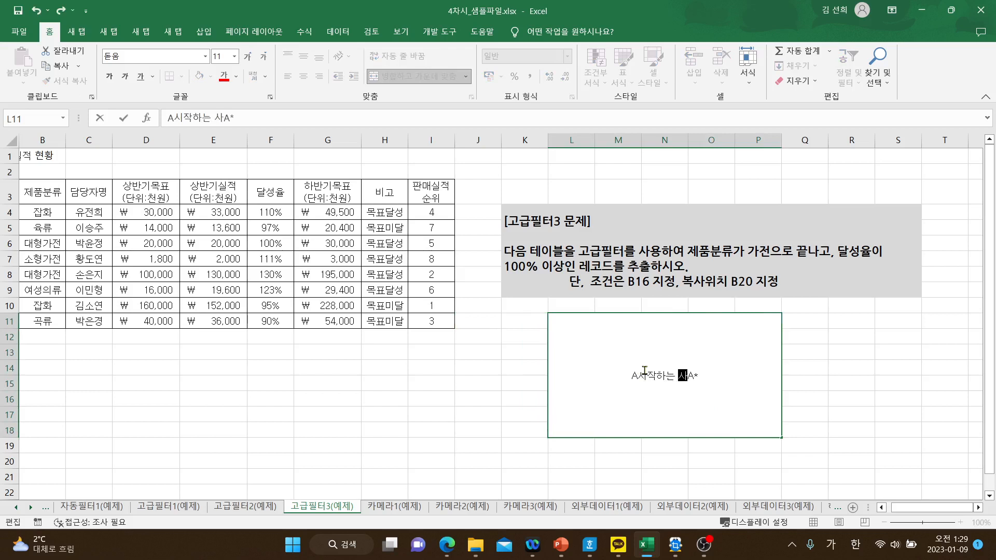
{"action": "key", "text": "BackSpace"}
{"action": "key", "text": "BackSpace"}
{"action": "key", "text": "BackSpace"}
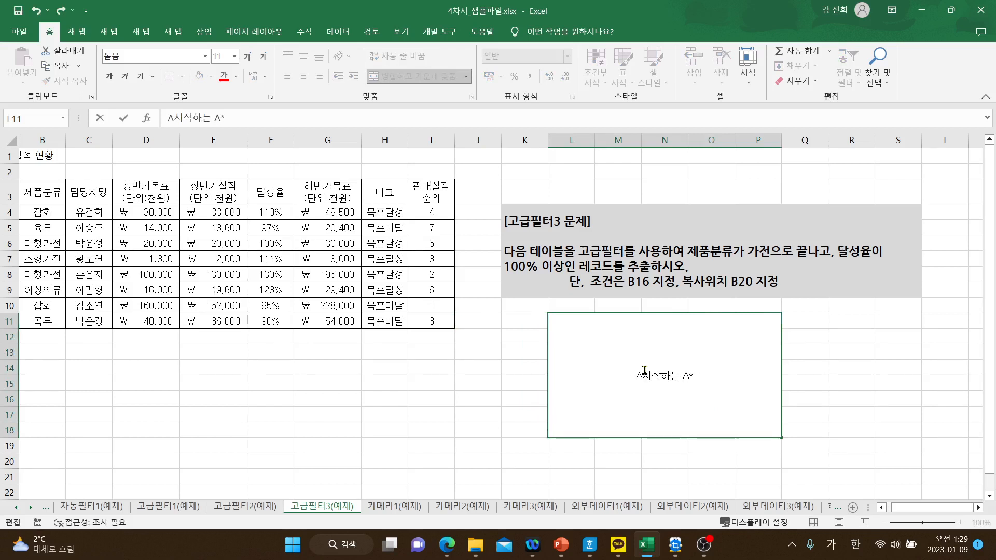
{"action": "type", "text": "갑"}
{"action": "type", "text": "-------"}
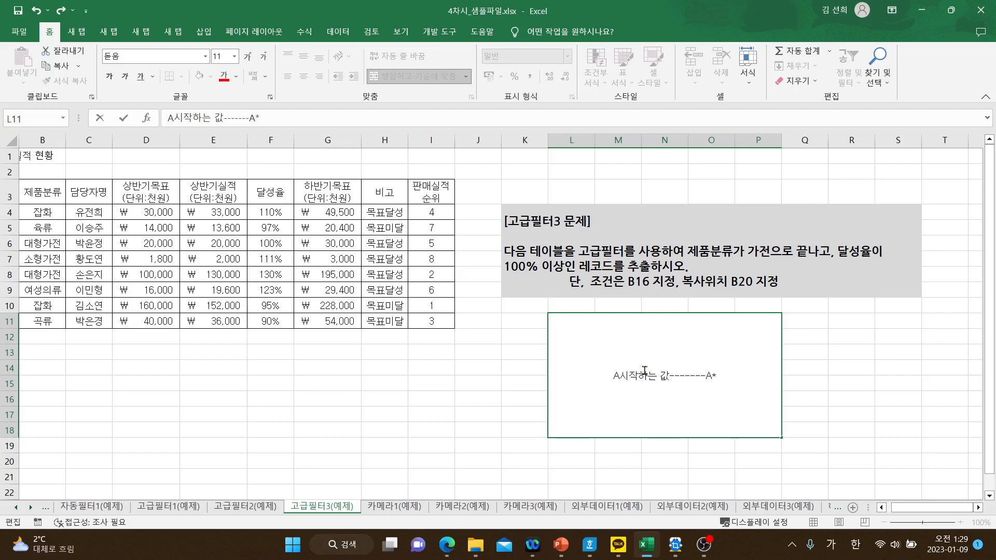
{"action": "type", "text": ">"}
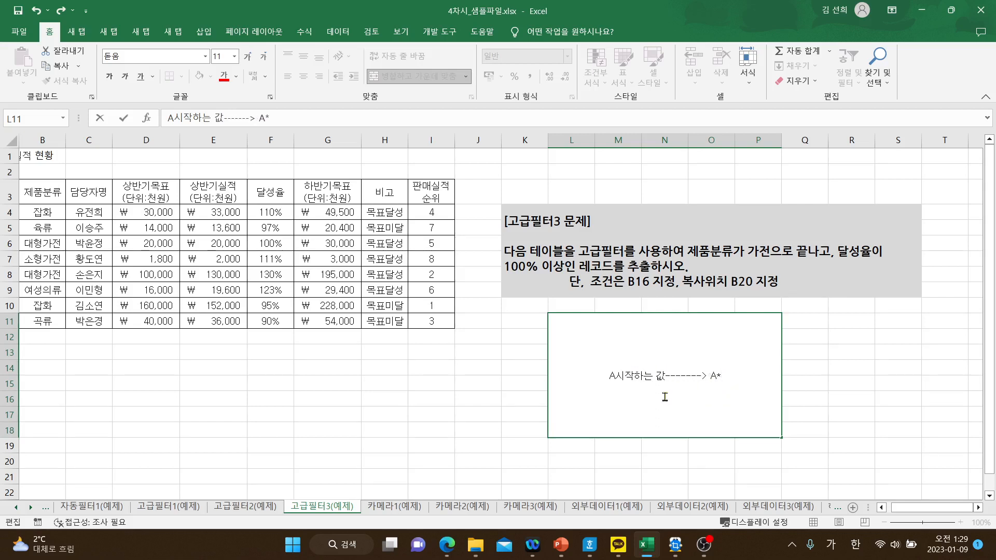
{"action": "left_click", "coordinate": [615, 376]}
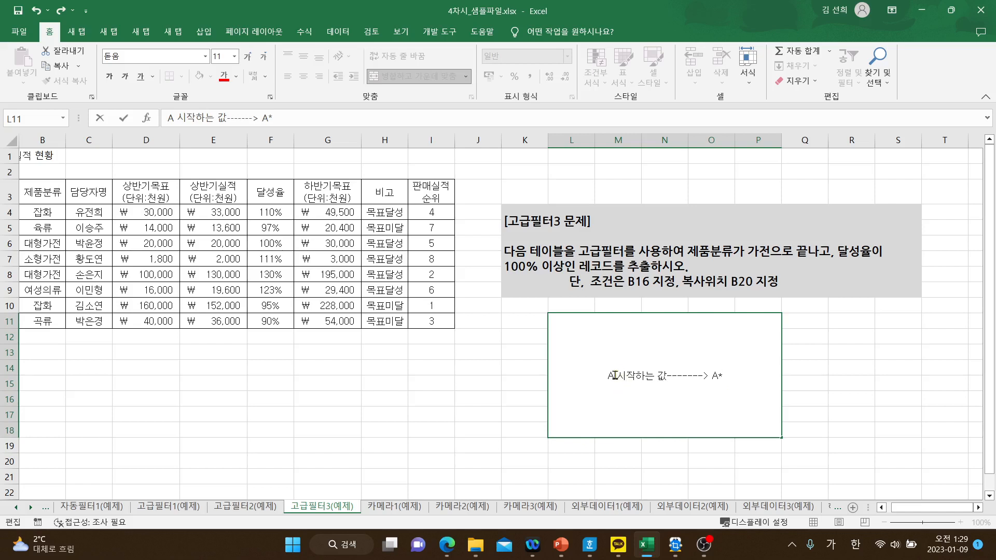
{"action": "left_click_drag", "start_coordinate": [615, 376], "coordinate": [600, 376]}
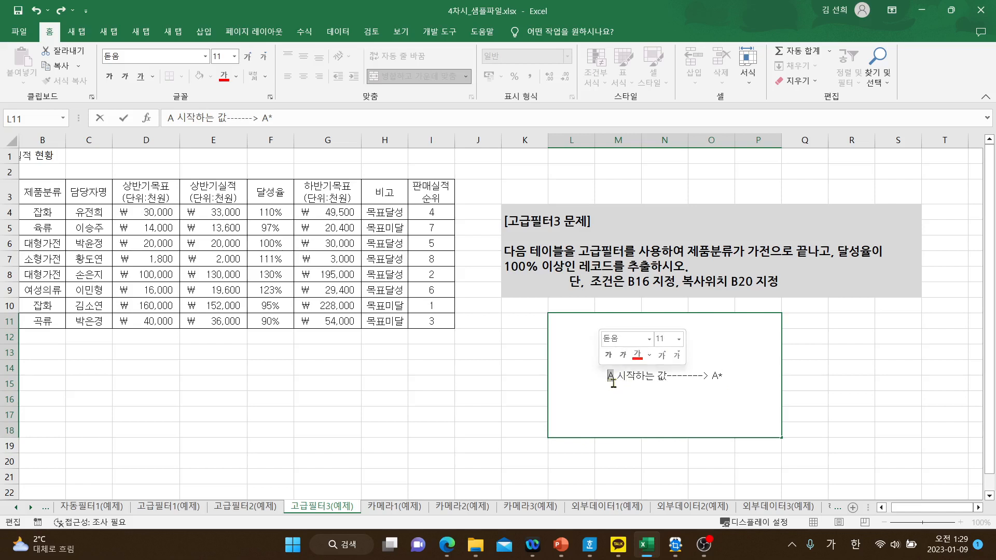
Step: Add a second line to the note cell reading "A끝나는 값 ------> *A"
{"action": "left_click", "coordinate": [731, 378]}
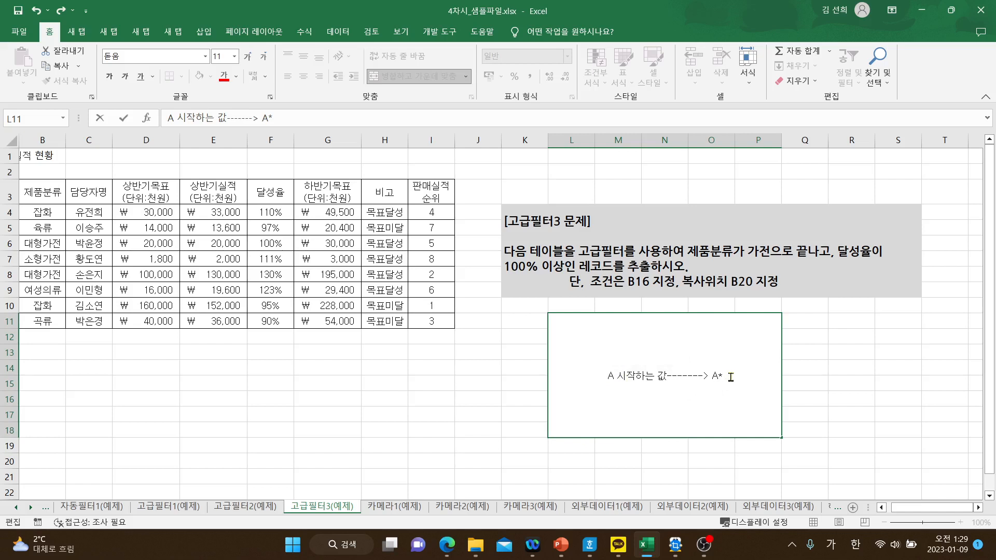
{"action": "key", "text": "Return"}
{"action": "key", "text": "Hangul"}
{"action": "type", "text": "A"}
{"action": "key", "text": "Hangul"}
{"action": "type", "text": "끝"}
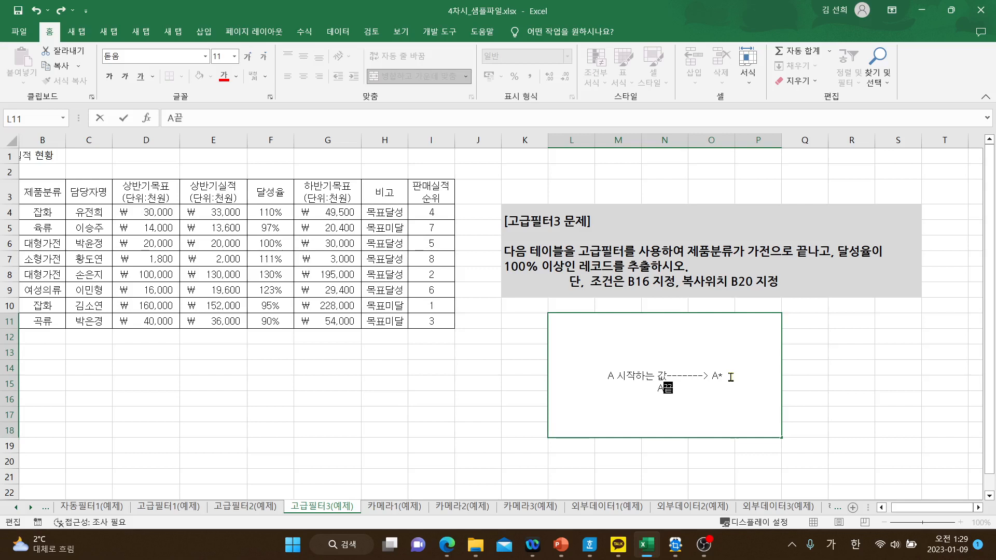
{"action": "type", "text": "나는 값 -"}
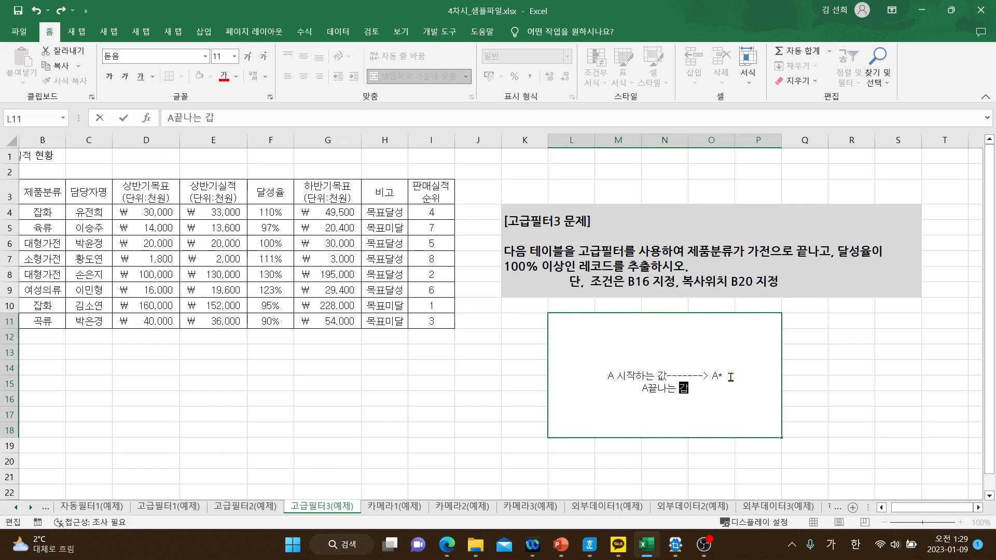
{"action": "type", "text": "-----"}
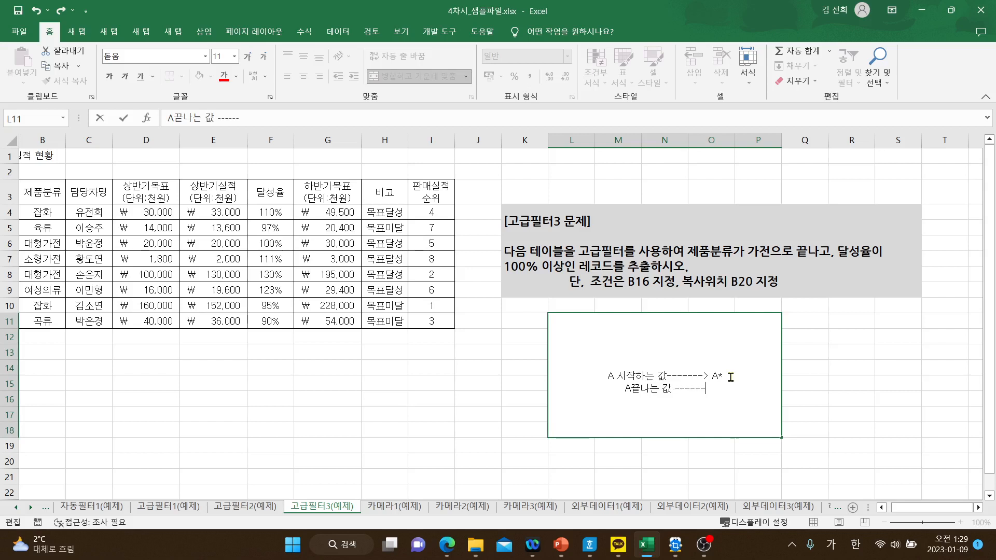
{"action": "type", "text": "> *"}
{"action": "key", "text": "Hangul"}
{"action": "type", "text": "A"}
Step: Add a third line "A포함 ----> *A*" to the note cell and finish editing it
{"action": "key", "text": "Return"}
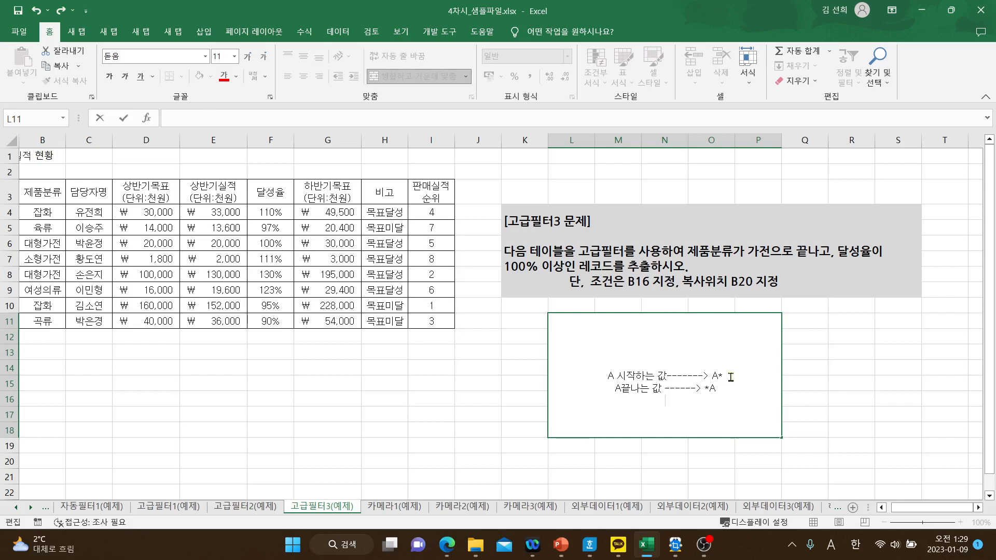
{"action": "key", "text": "Hangul"}
{"action": "type", "text": "미VH"}
{"action": "key", "text": "BackSpace"}
{"action": "key", "text": "BackSpace"}
{"action": "key", "text": "BackSpace"}
{"action": "key", "text": "Hangul"}
{"action": "type", "text": "ㅁ"}
{"action": "key", "text": "BackSpace"}
{"action": "key", "text": "Hangul"}
{"action": "type", "text": "A"}
{"action": "key", "text": "Hangul"}
{"action": "type", "text": "포함 ----> *"}
{"action": "key", "text": "Hangul"}
{"action": "type", "text": "A*"}
{"action": "left_click_drag", "start_coordinate": [615, 388], "coordinate": [662, 389]}
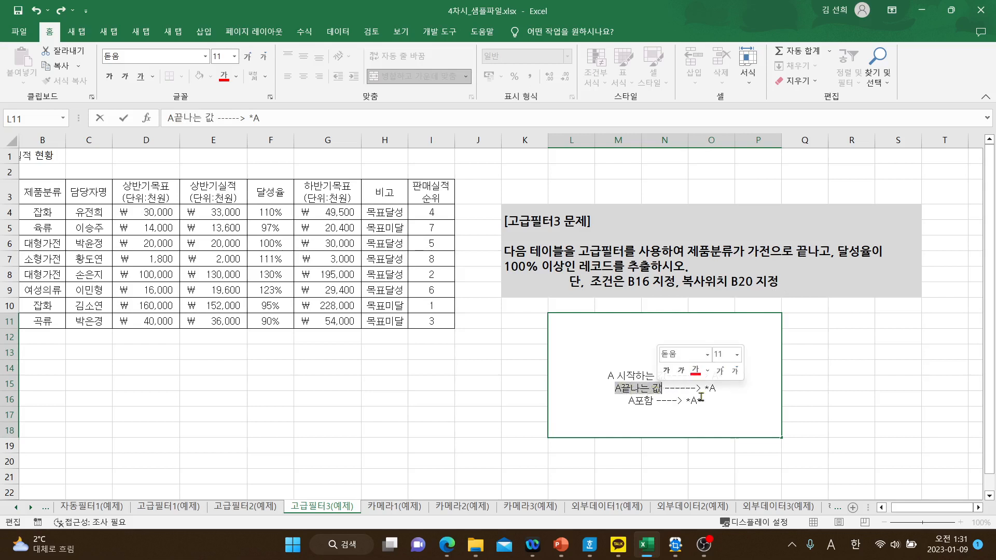
{"action": "left_click", "coordinate": [722, 393]}
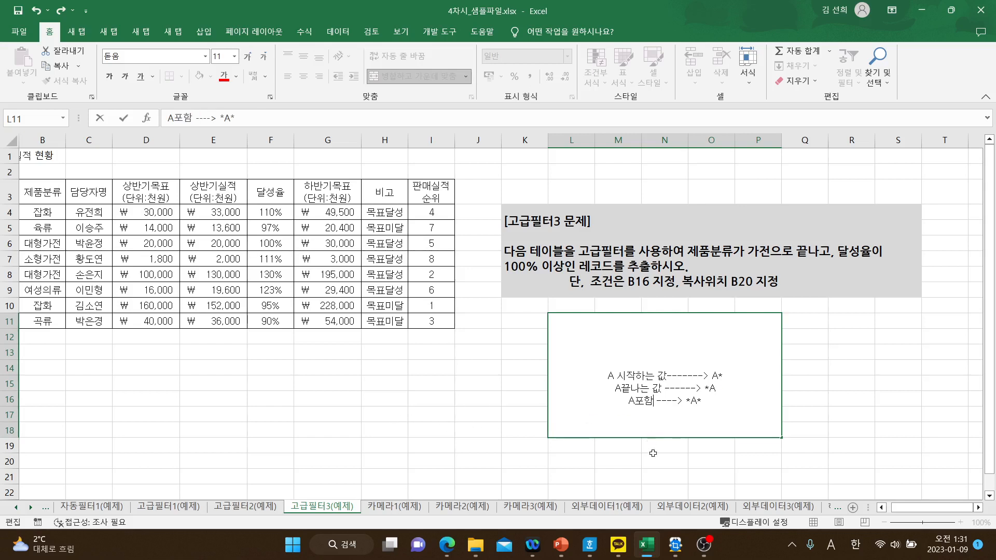
{"action": "left_click", "coordinate": [652, 457]}
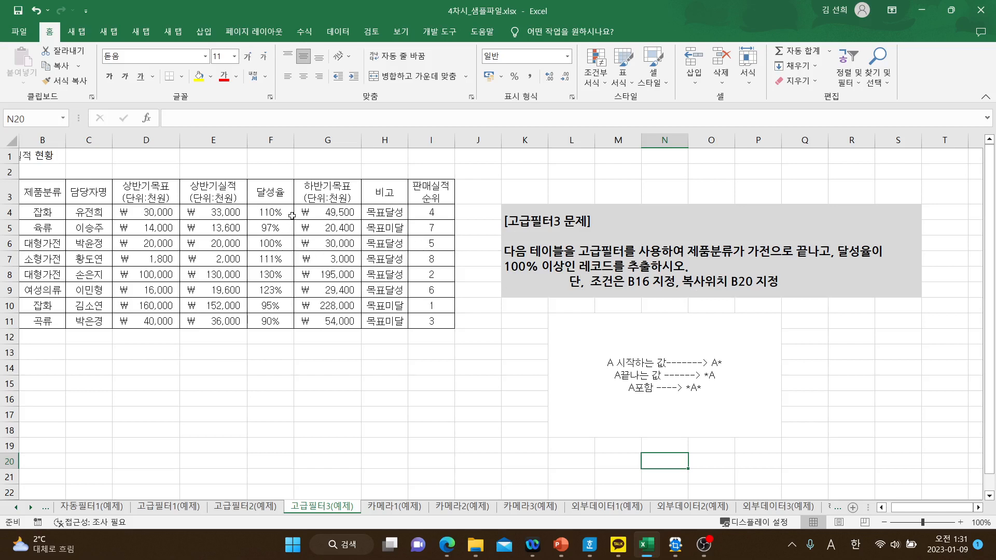
Step: Copy the 제품분류 header from B3 to B16 as the first criteria header
{"action": "left_click", "coordinate": [56, 194]}
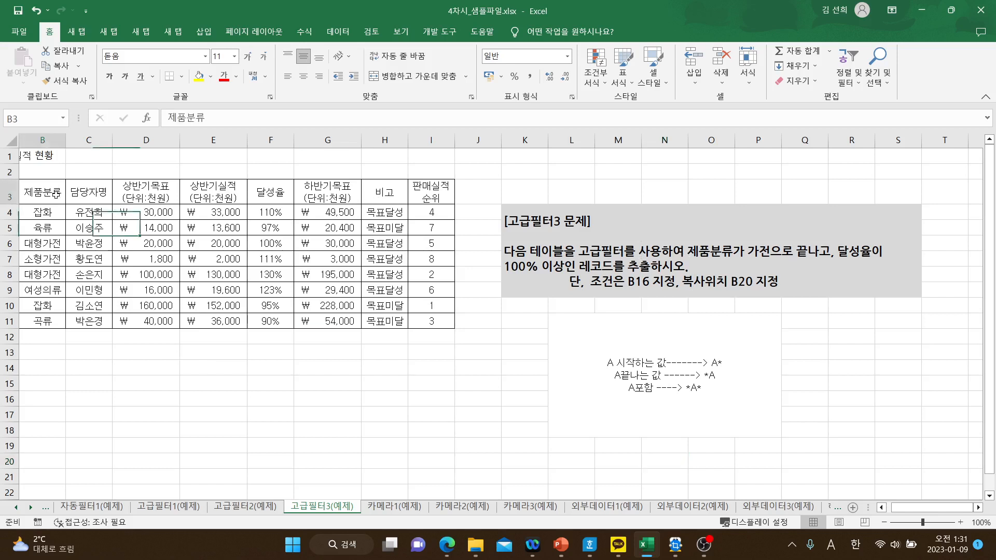
{"action": "key", "text": "ctrl+c"}
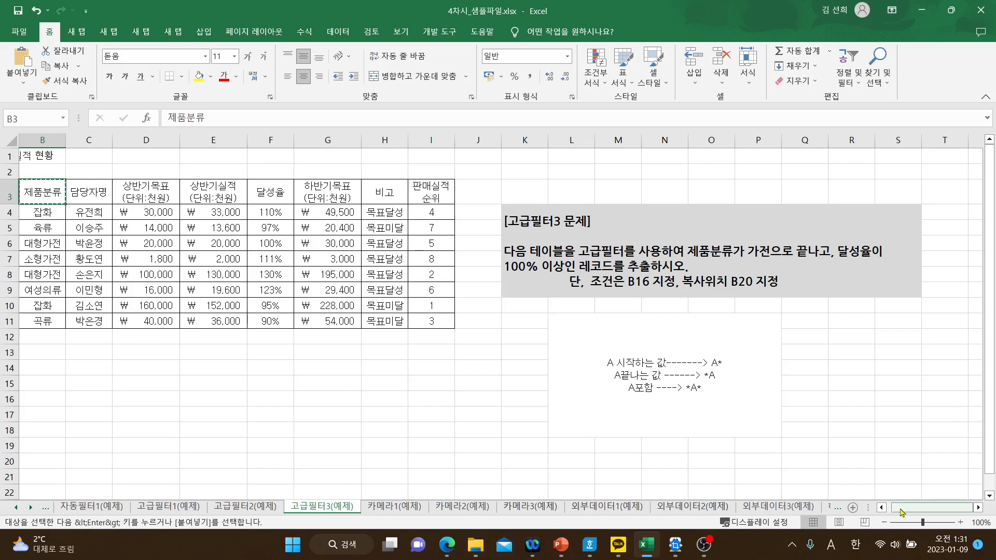
{"action": "left_click_drag", "start_coordinate": [905, 512], "coordinate": [895, 512]}
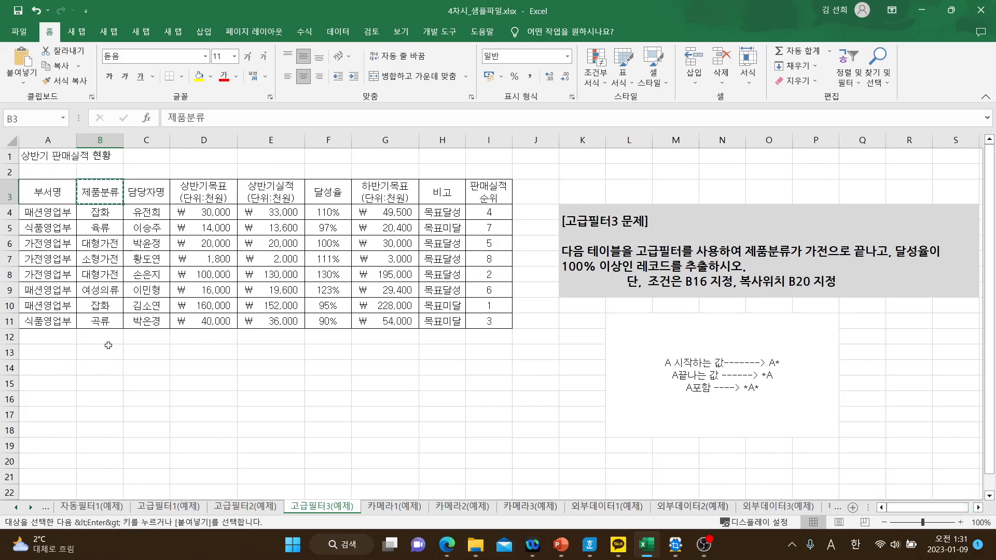
{"action": "left_click", "coordinate": [99, 399]}
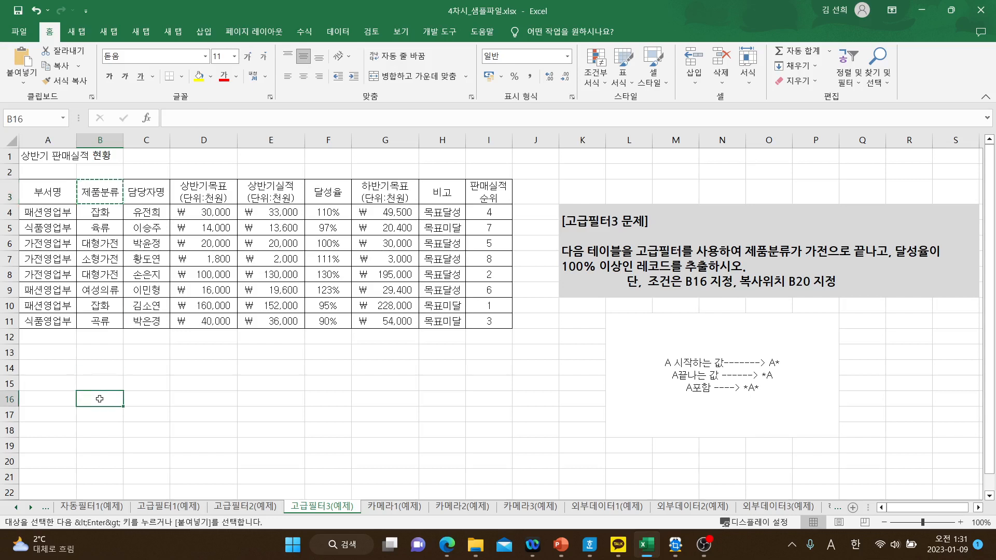
{"action": "key", "text": "ctrl+v"}
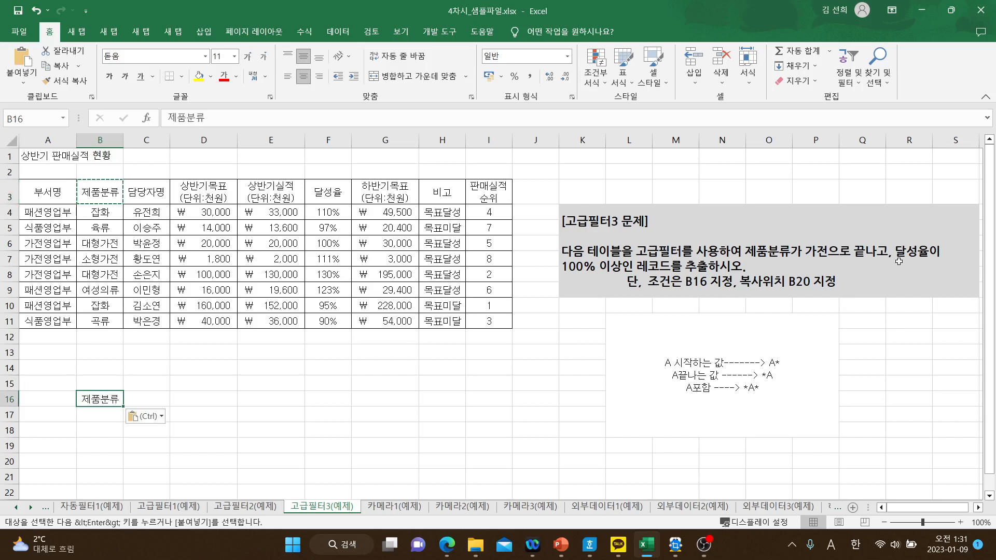
Step: Copy the 달성율 header from F3 to C16, beside the 제품분류 criteria header
{"action": "left_click", "coordinate": [318, 195]}
{"action": "key", "text": "ctrl+c"}
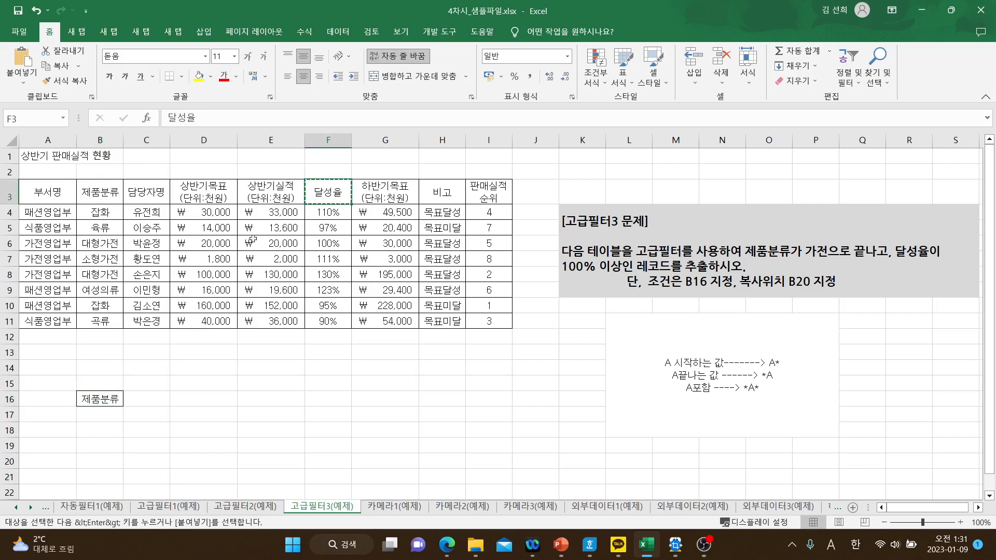
{"action": "left_click", "coordinate": [142, 404]}
{"action": "key", "text": "ctrl+v"}
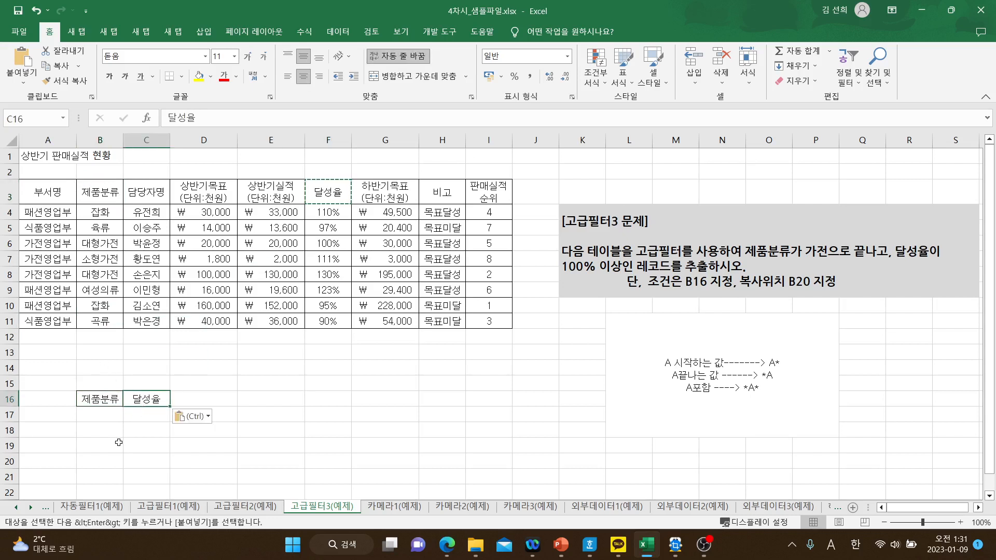
Step: Enter the ends-with criterion *가전 under 제품분류 in B17
{"action": "left_click", "coordinate": [99, 415]}
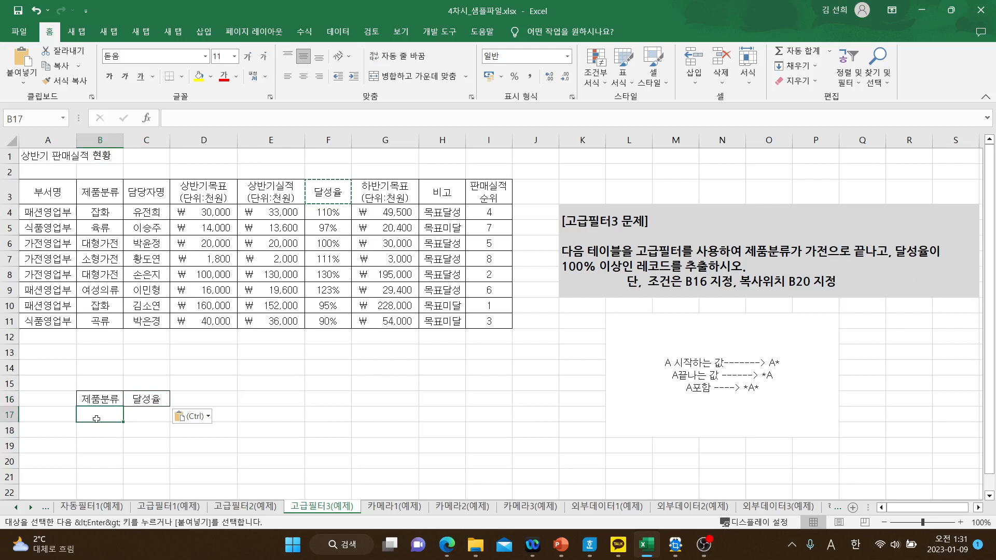
{"action": "type", "text": "*"}
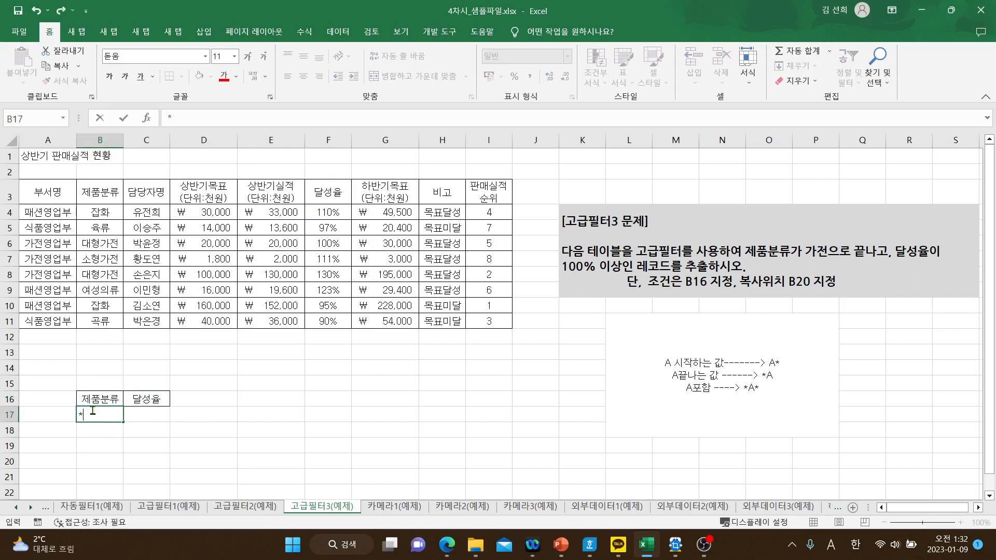
{"action": "key", "text": "Hangul"}
{"action": "type", "text": "가"}
{"action": "type", "text": "ㅓㅈㄴ"}
{"action": "key", "text": "BackSpace"}
{"action": "key", "text": "BackSpace"}
{"action": "type", "text": "전"}
Step: Enter the criterion >=100% under 달성율 in C17, on the same row as the product criterion
{"action": "left_click", "coordinate": [155, 415]}
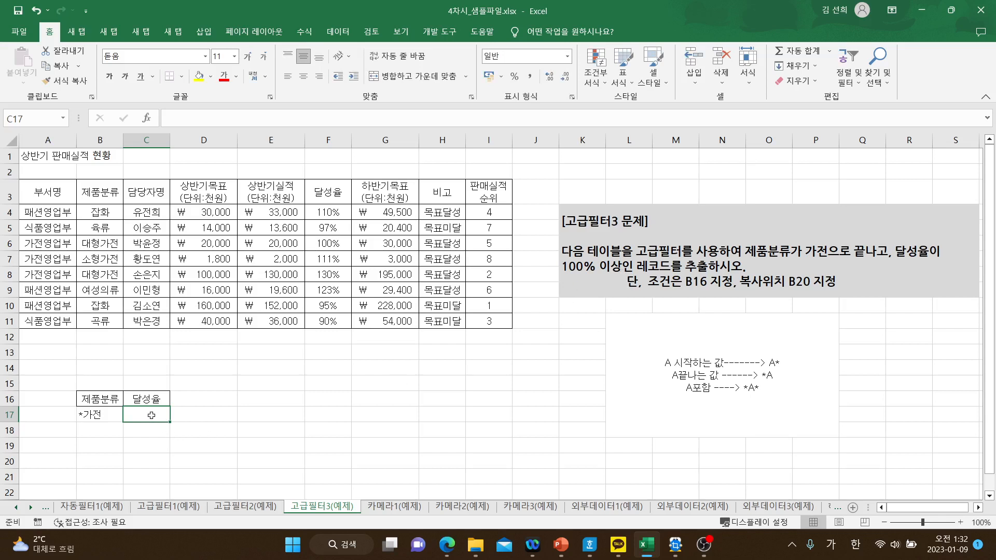
{"action": "type", "text": ">"}
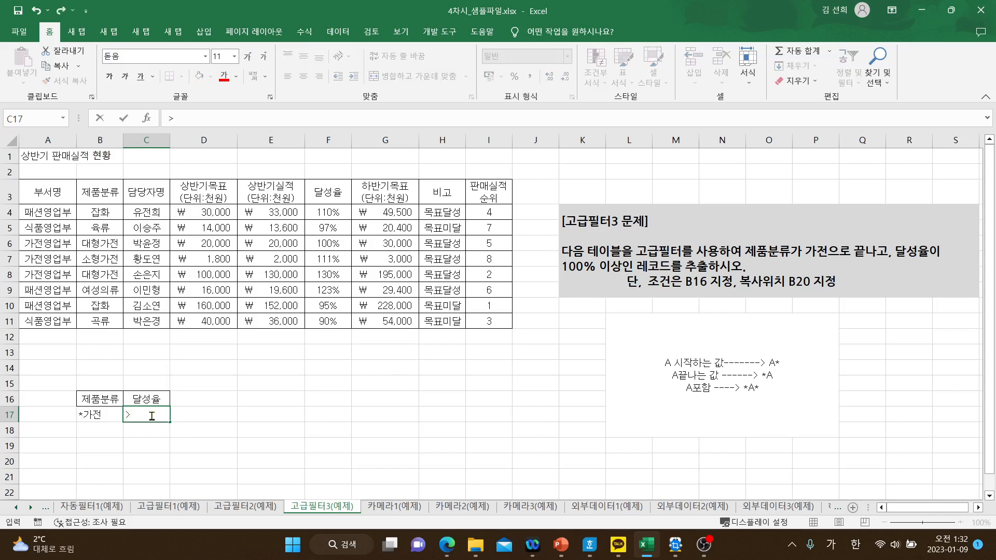
{"action": "type", "text": "=100%"}
{"action": "left_click", "coordinate": [201, 425]}
{"action": "scroll", "coordinate": [201, 425], "scroll_direction": "down", "scroll_amount": 1}
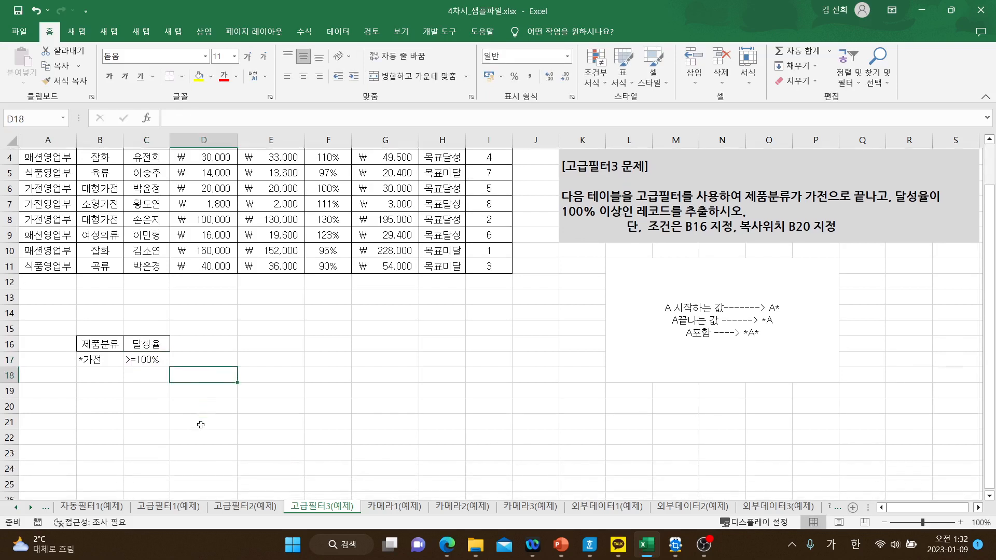
{"action": "scroll", "coordinate": [201, 425], "scroll_direction": "up", "scroll_amount": 1}
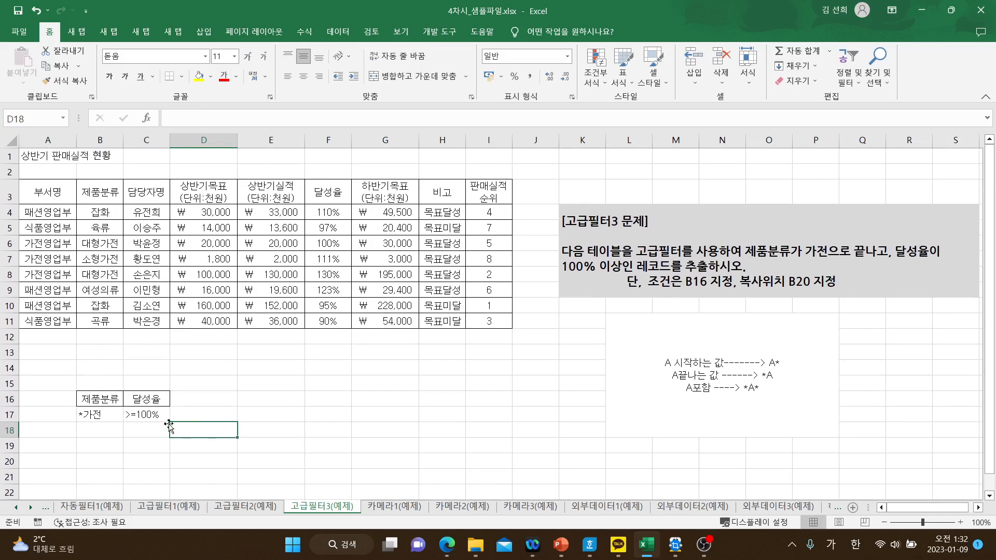
{"action": "left_click_drag", "start_coordinate": [103, 403], "coordinate": [147, 415]}
{"action": "left_click", "coordinate": [238, 416]}
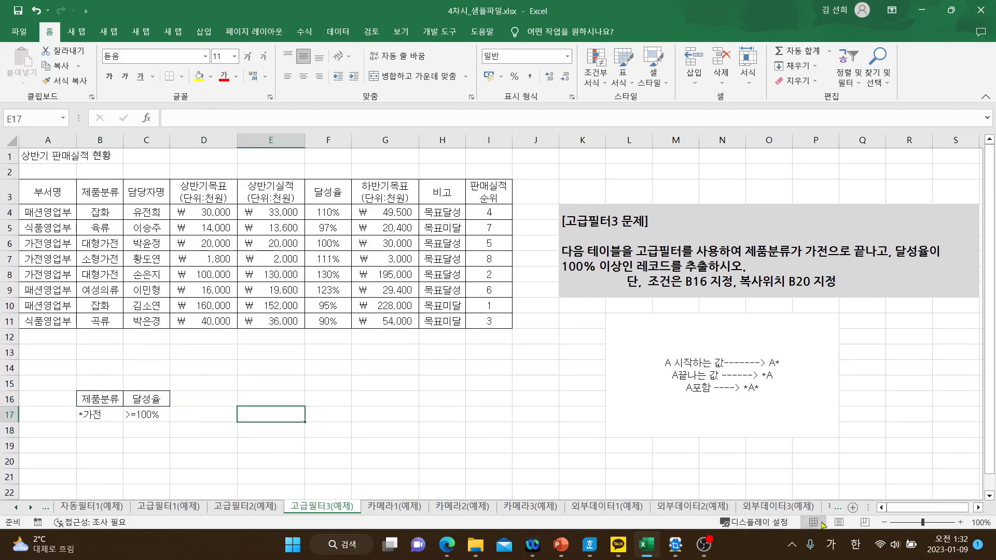
Step: Start an advanced filter that copies results to another location, with the sales table A3:I11 as the list range
{"action": "left_click", "coordinate": [58, 191]}
{"action": "left_click_drag", "start_coordinate": [57, 191], "coordinate": [478, 321]}
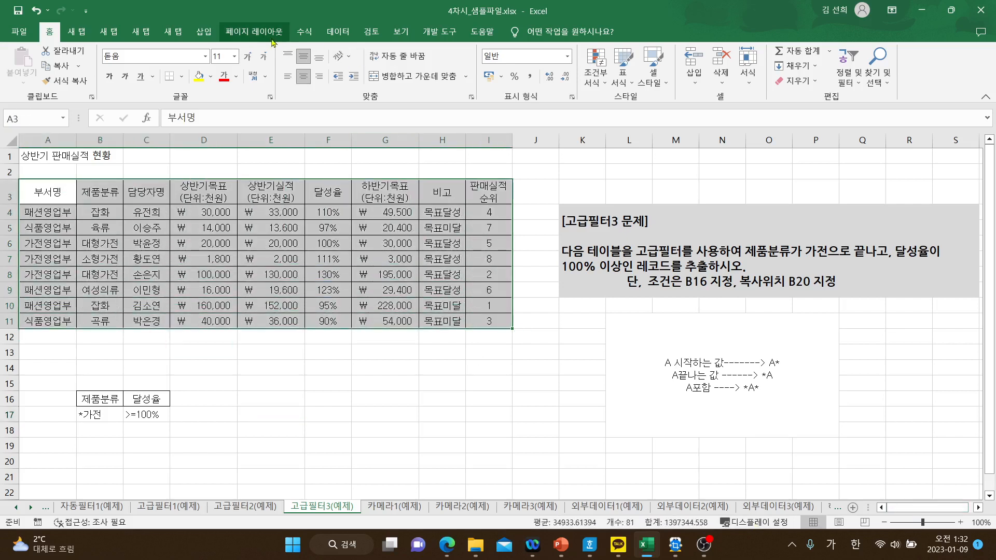
{"action": "left_click", "coordinate": [340, 36]}
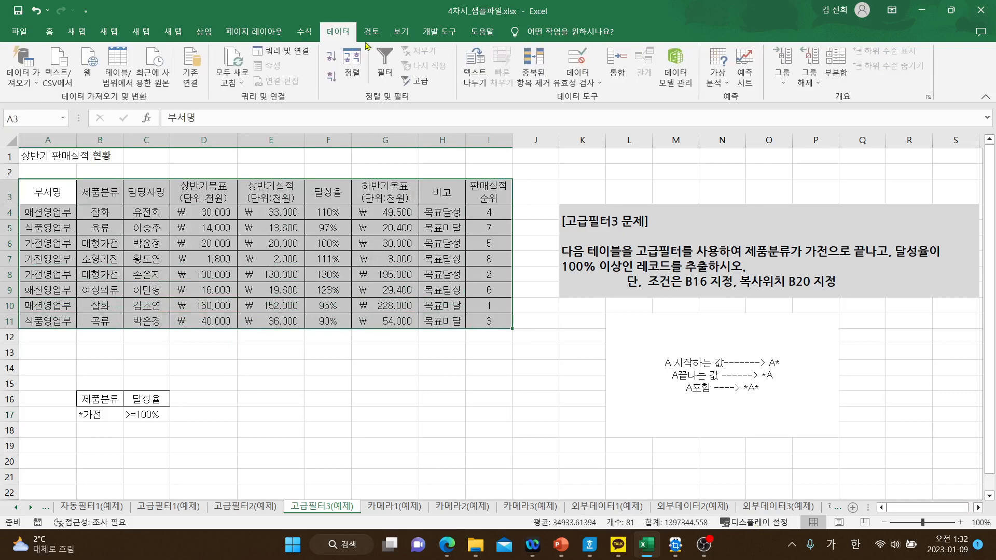
{"action": "left_click", "coordinate": [417, 81]}
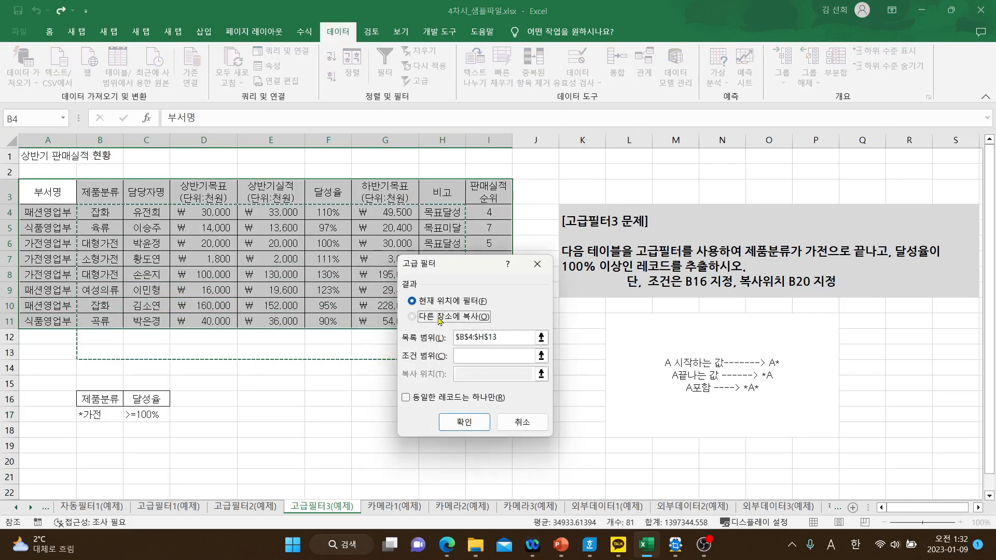
{"action": "left_click", "coordinate": [439, 317]}
{"action": "left_click_drag", "start_coordinate": [480, 264], "coordinate": [607, 192]}
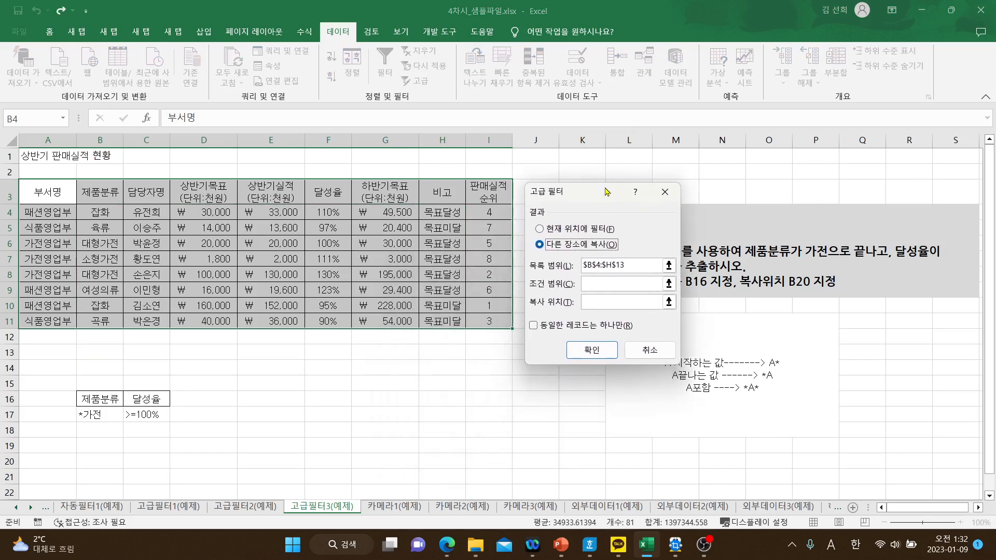
{"action": "left_click", "coordinate": [632, 266]}
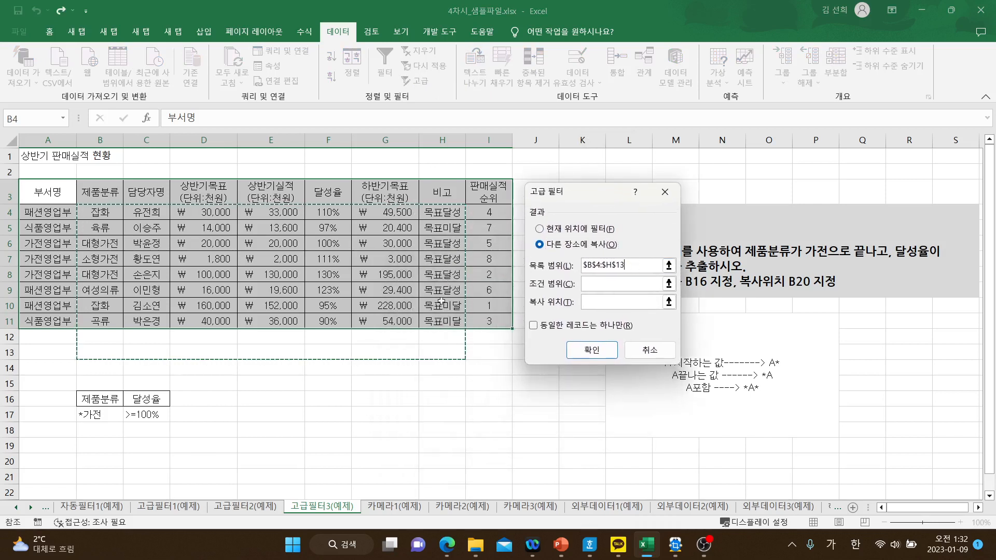
{"action": "left_click_drag", "start_coordinate": [643, 266], "coordinate": [556, 265]}
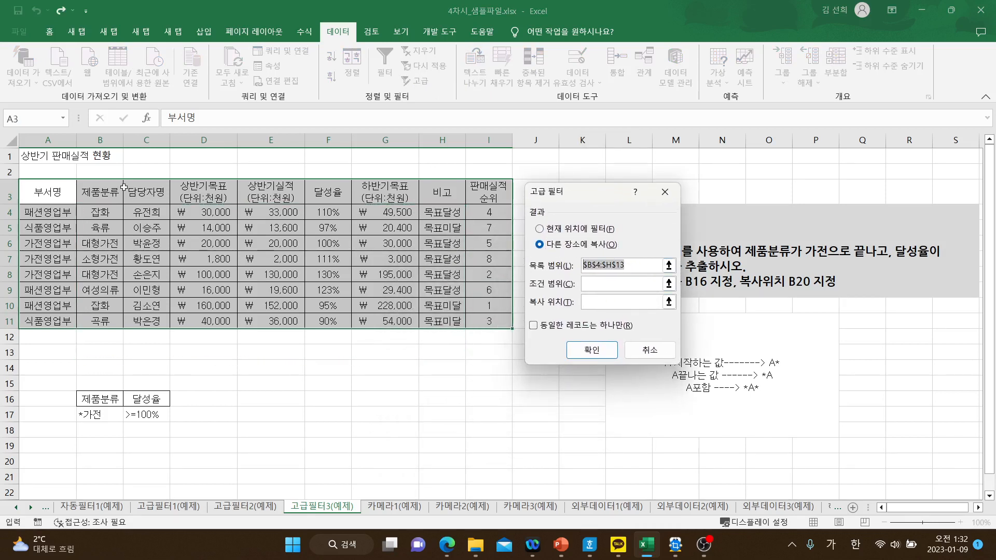
{"action": "left_click_drag", "start_coordinate": [41, 191], "coordinate": [474, 324]}
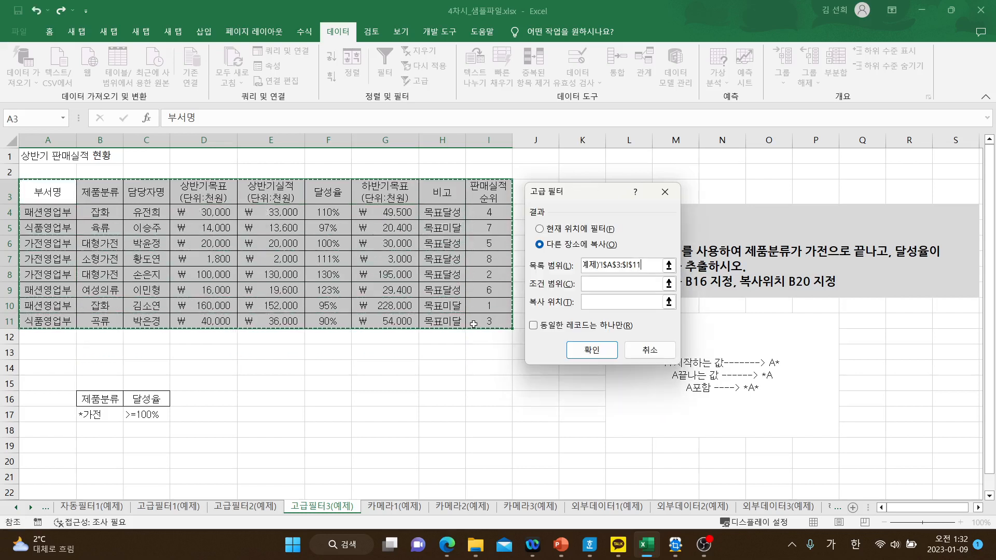
Step: Set the criteria range to B16:C17 and the copy destination to B20, and run the advanced filter
{"action": "left_click", "coordinate": [606, 283]}
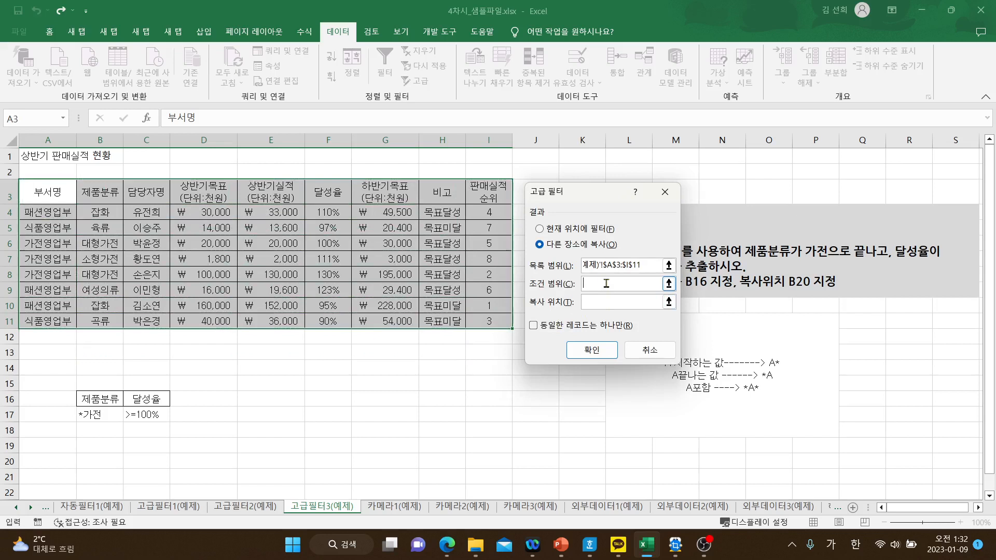
{"action": "left_click_drag", "start_coordinate": [98, 399], "coordinate": [125, 412]}
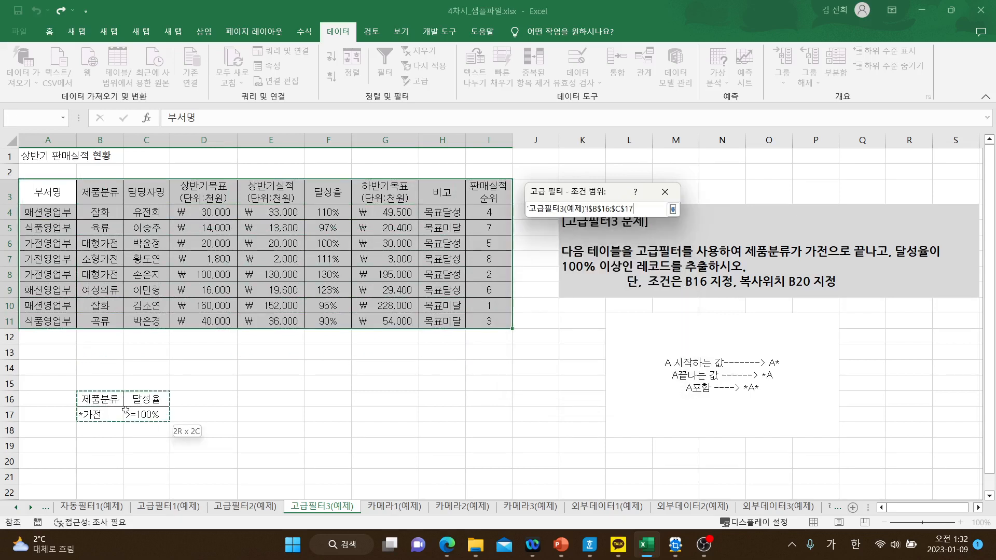
{"action": "key", "text": "Return"}
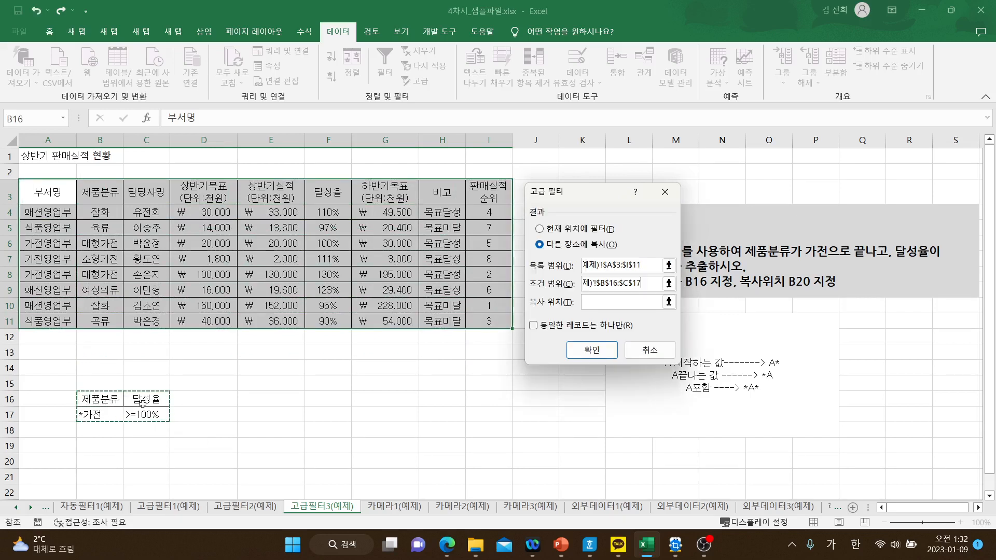
{"action": "left_click", "coordinate": [604, 303]}
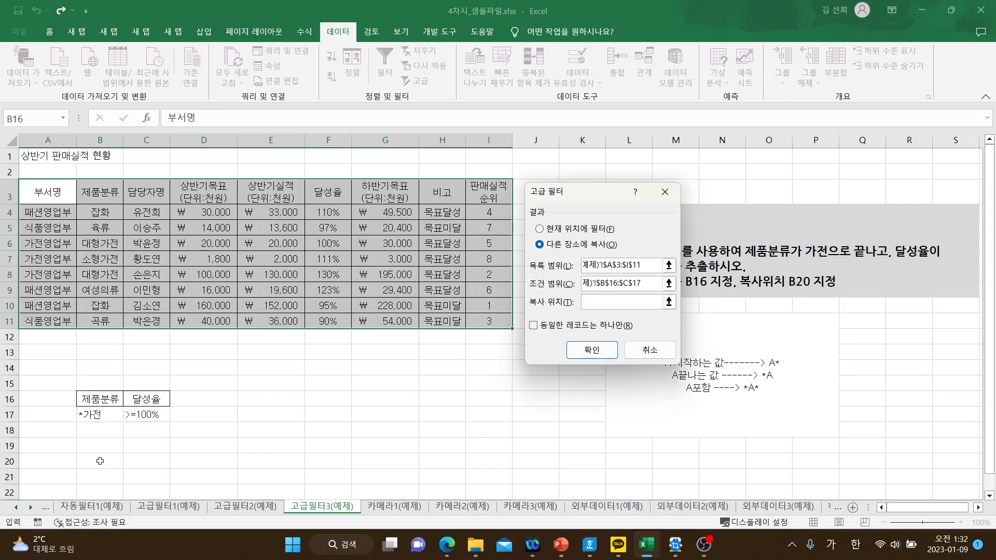
{"action": "left_click", "coordinate": [100, 461]}
{"action": "left_click", "coordinate": [592, 350]}
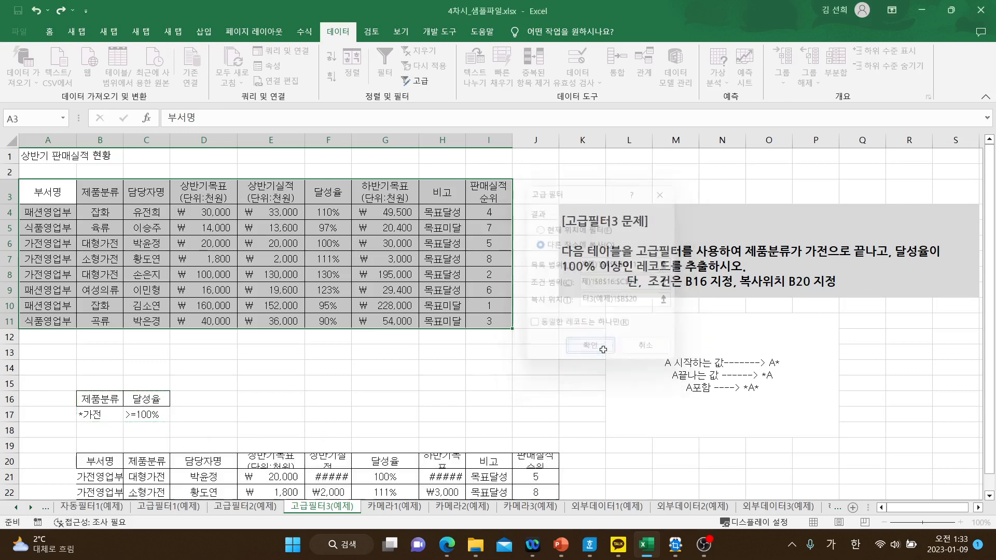
Step: Autofit columns F, H and B and row 20 so the extracted table's values and headers fit
{"action": "scroll", "coordinate": [521, 235], "scroll_direction": "down", "scroll_amount": 2}
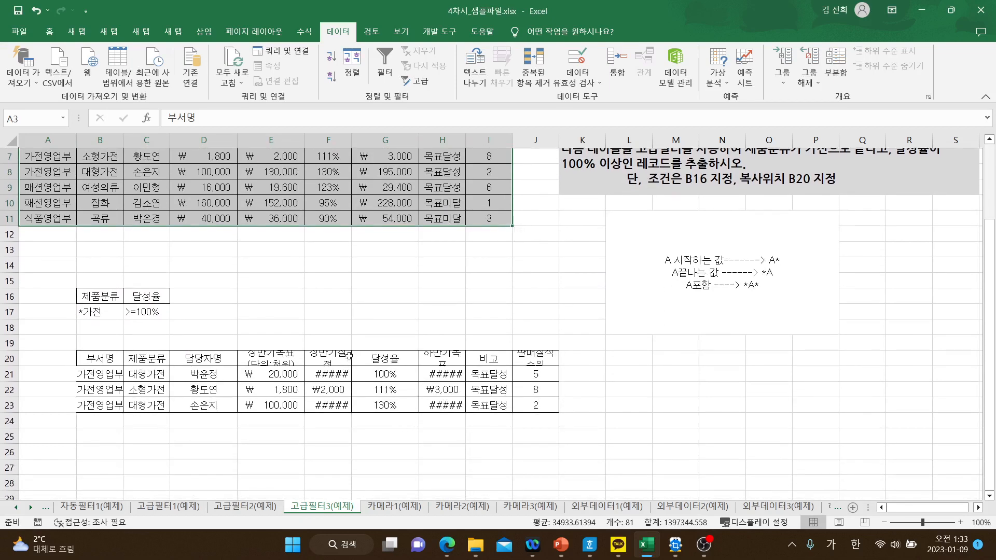
{"action": "double_click", "coordinate": [351, 140]}
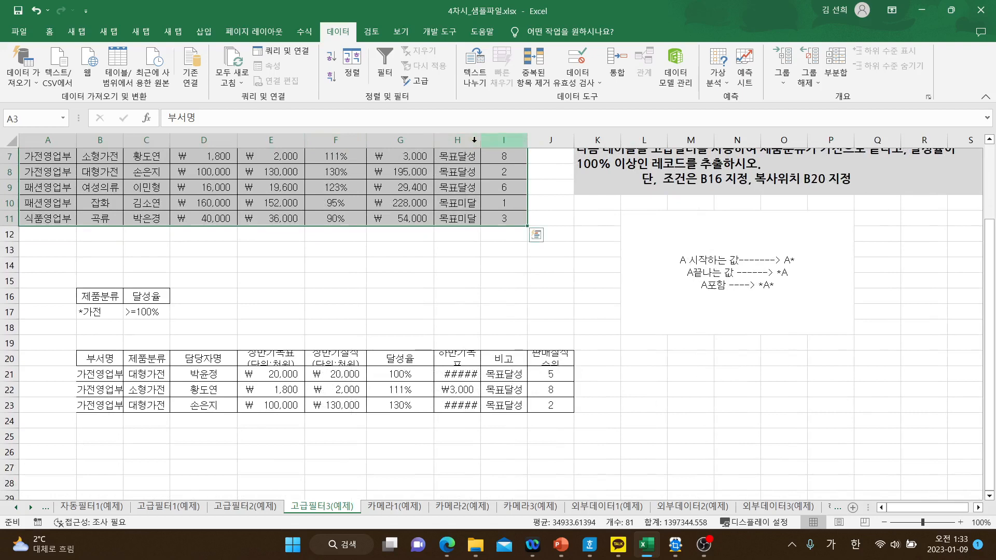
{"action": "double_click", "coordinate": [481, 140]}
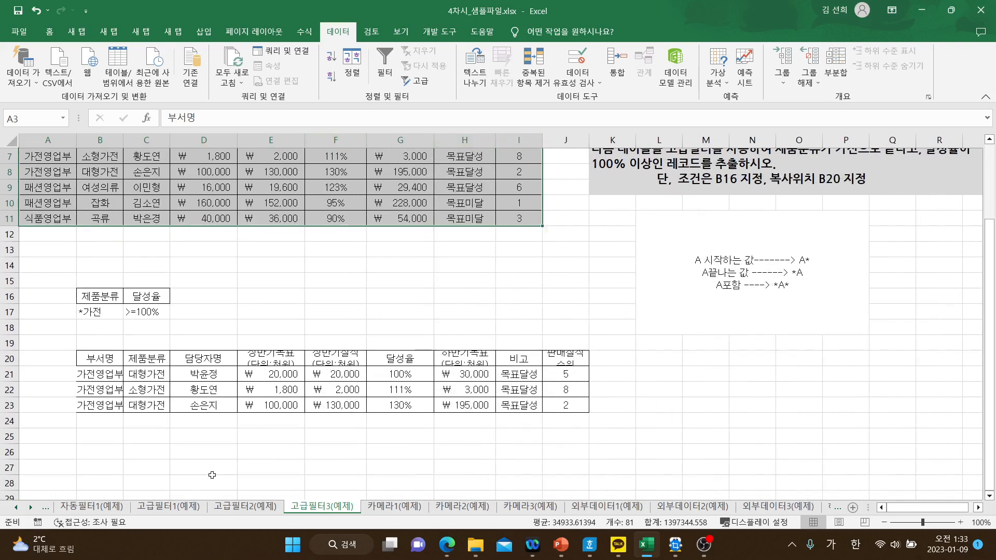
{"action": "double_click", "coordinate": [14, 367]}
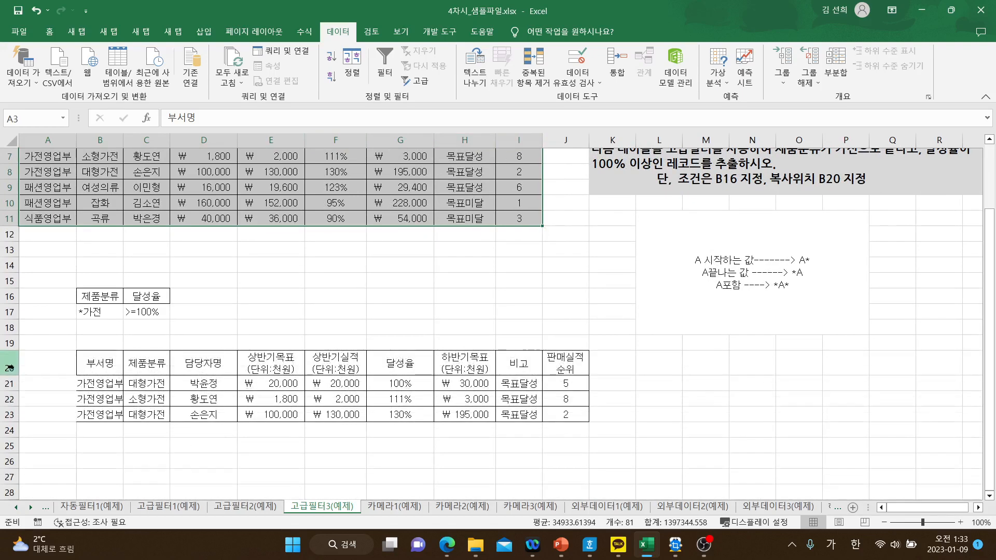
{"action": "double_click", "coordinate": [125, 136]}
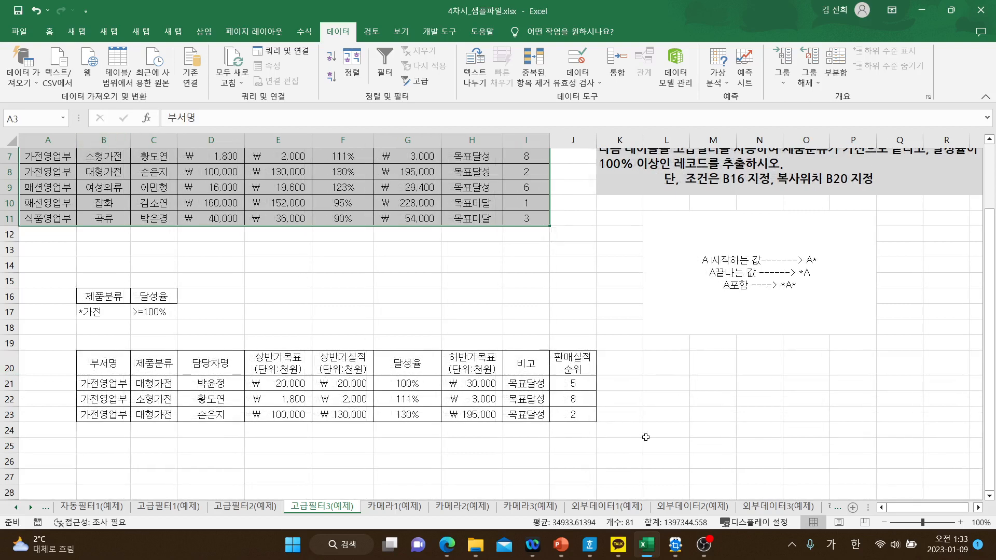
{"action": "scroll", "coordinate": [646, 437], "scroll_direction": "up", "scroll_amount": 2}
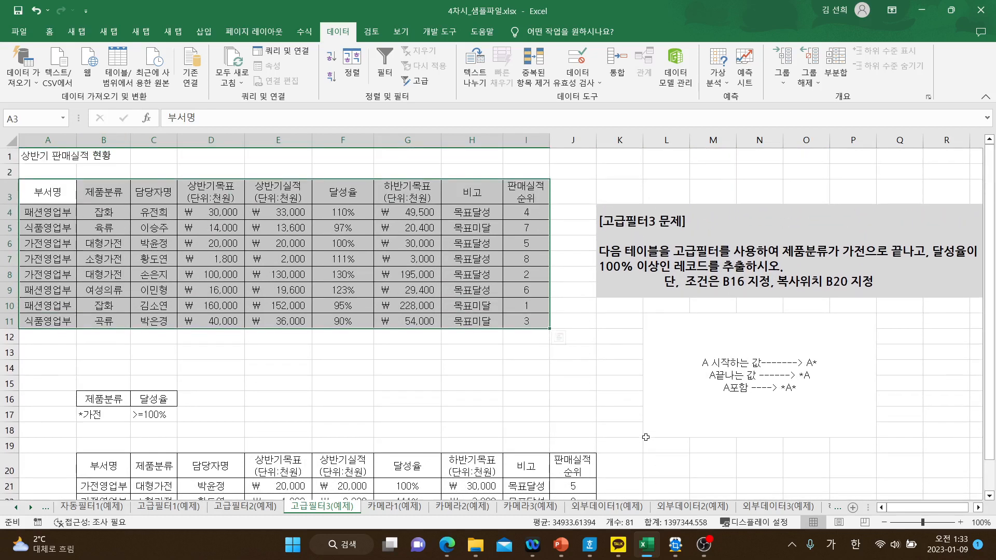
Step: Examine the two-line headers of the sales table in D3, E3 and I3
{"action": "left_click", "coordinate": [543, 389]}
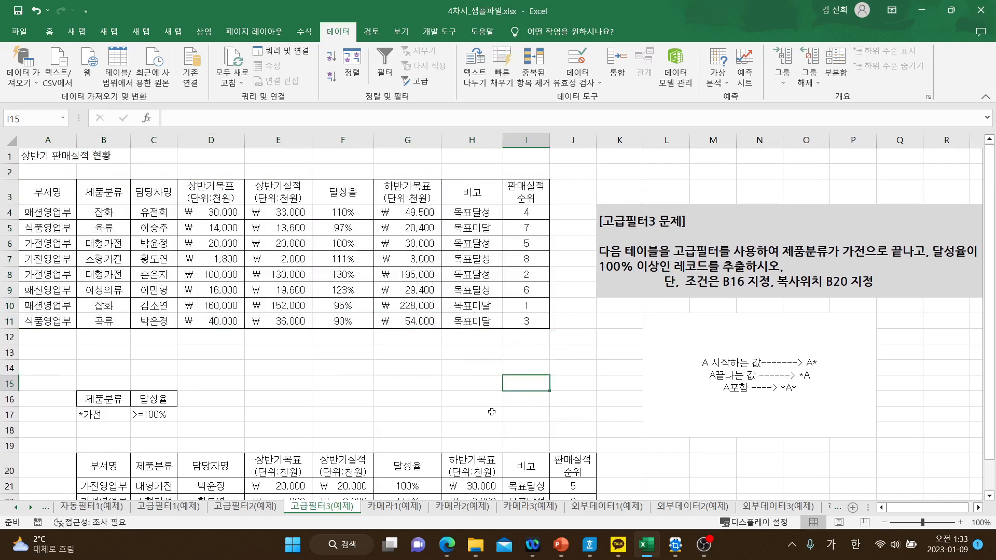
{"action": "left_click", "coordinate": [515, 188]}
{"action": "left_click", "coordinate": [230, 186]}
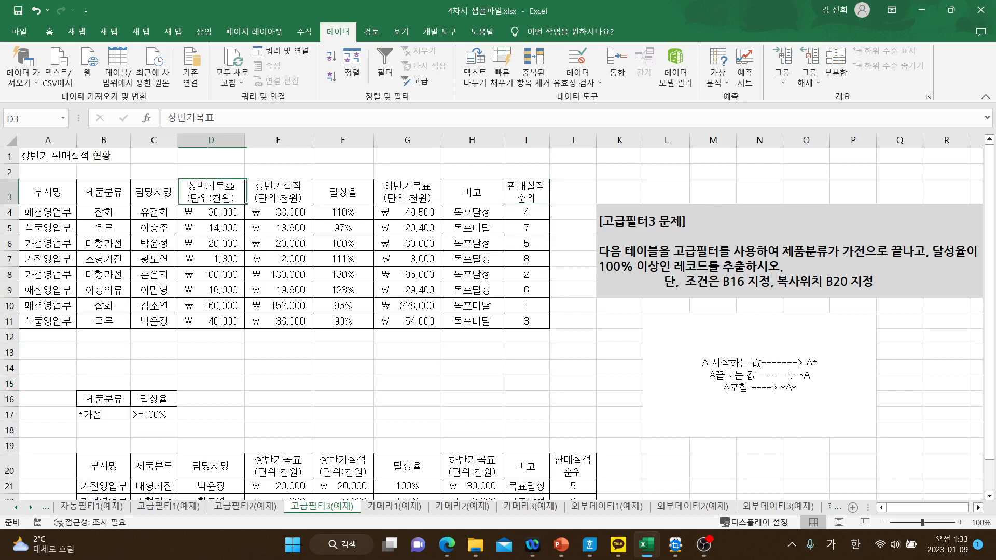
{"action": "left_click", "coordinate": [281, 189]}
{"action": "left_click", "coordinate": [528, 187]}
{"action": "left_click", "coordinate": [301, 193]}
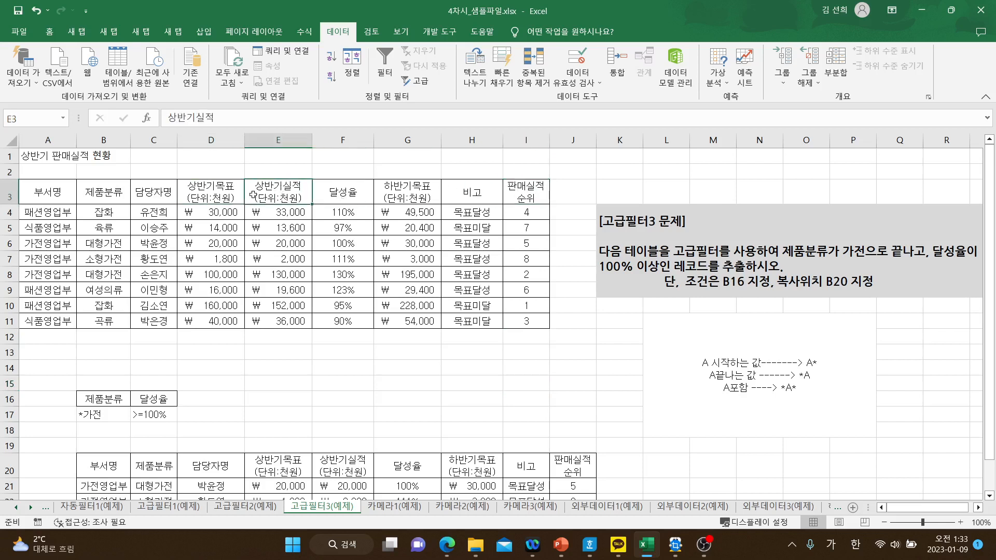
{"action": "left_click", "coordinate": [218, 195]}
{"action": "left_click", "coordinate": [527, 186]}
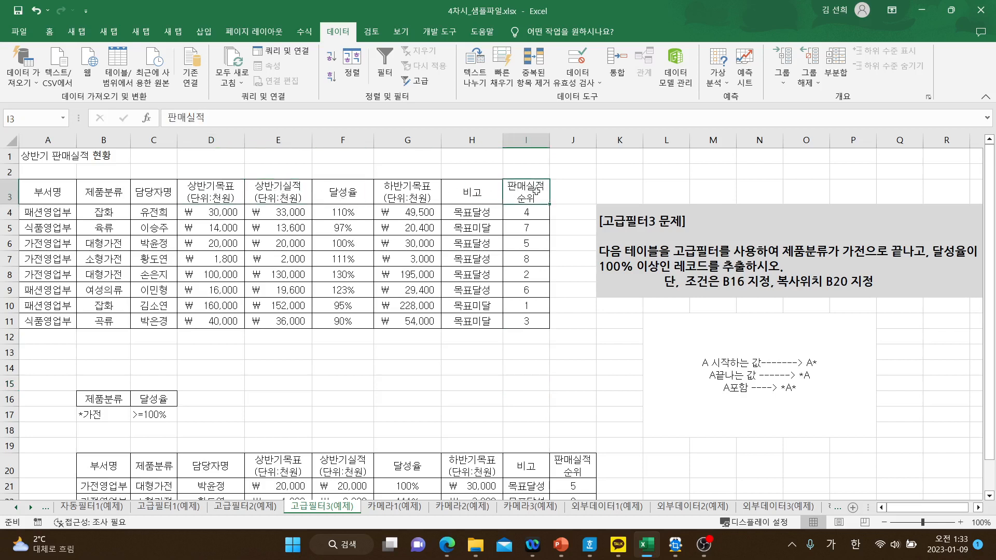
{"action": "left_click", "coordinate": [355, 363]}
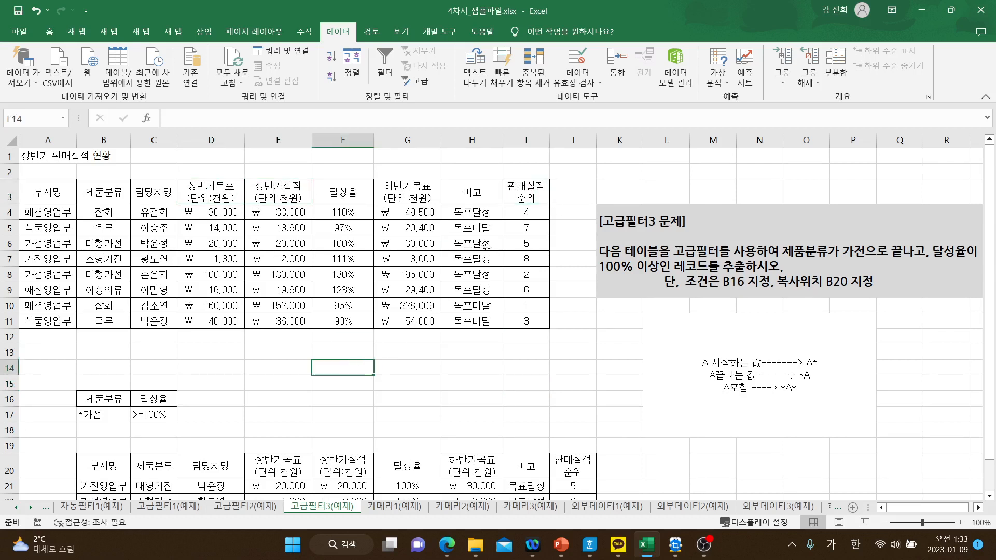
Step: Insert a blank column before column K, ahead of the exercise text
{"action": "left_click", "coordinate": [568, 197]}
{"action": "left_click", "coordinate": [615, 140]}
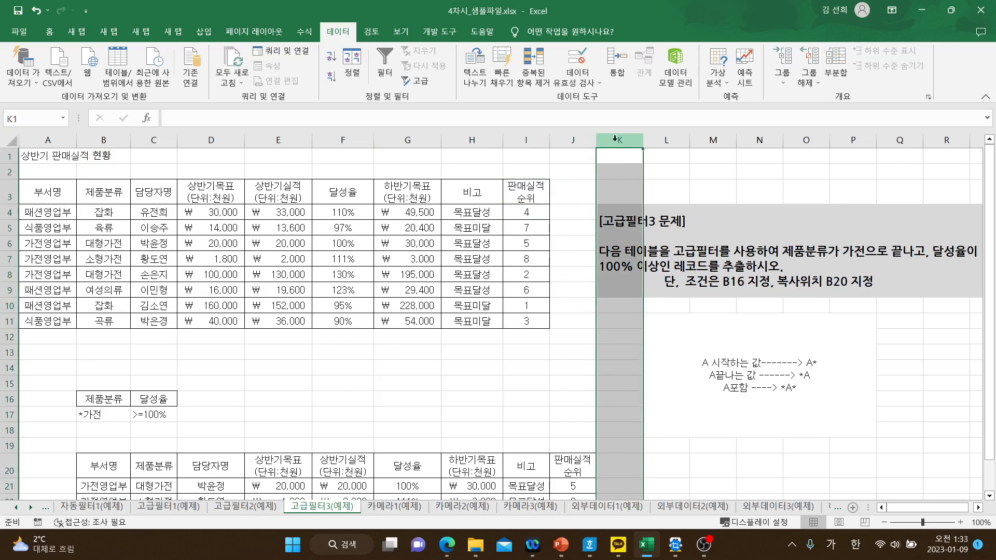
{"action": "right_click", "coordinate": [616, 140]}
{"action": "left_click", "coordinate": [649, 251]}
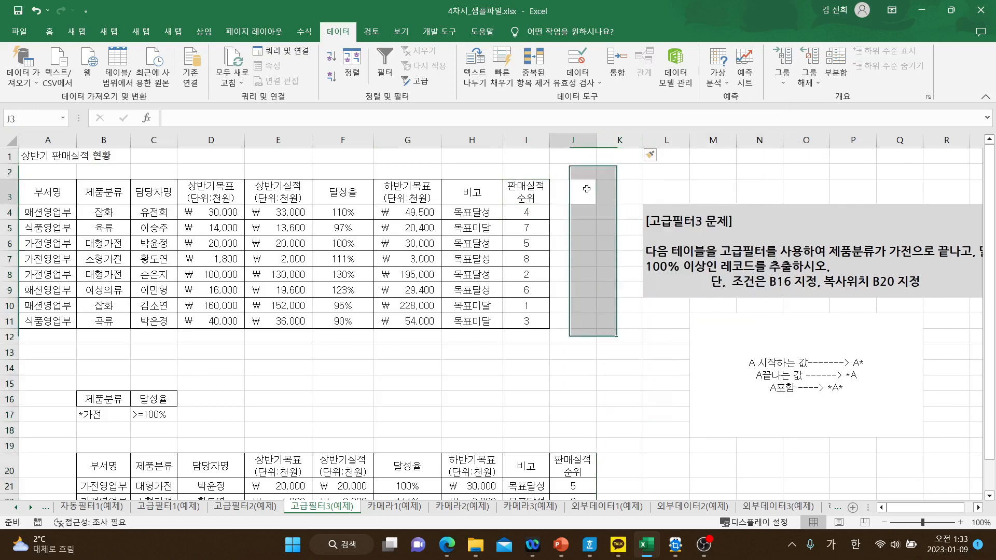
Step: Enter 판매실적 in J3 beside the sales table's last header
{"action": "left_click", "coordinate": [587, 189]}
{"action": "type", "text": "판매실"}
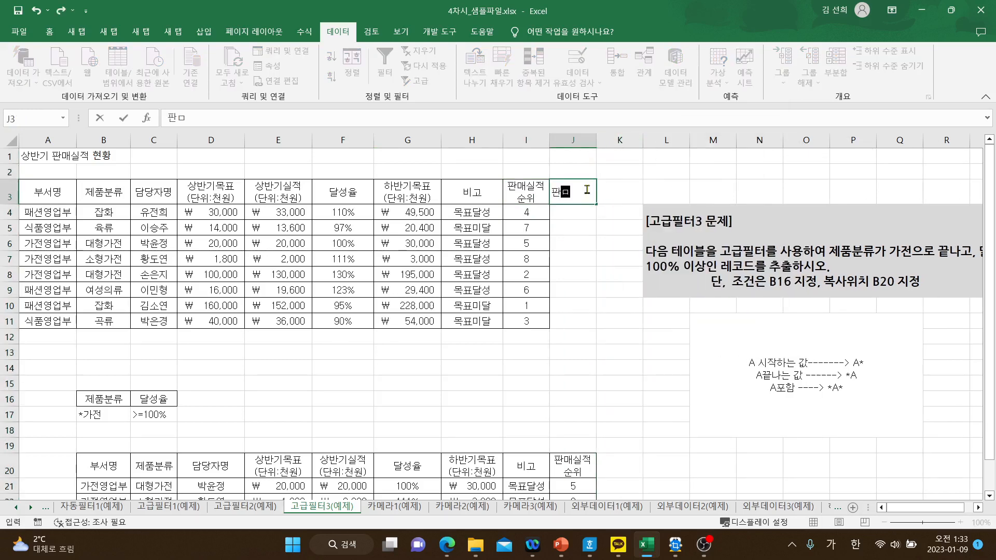
{"action": "type", "text": "저"}
{"action": "key", "text": "Return"}
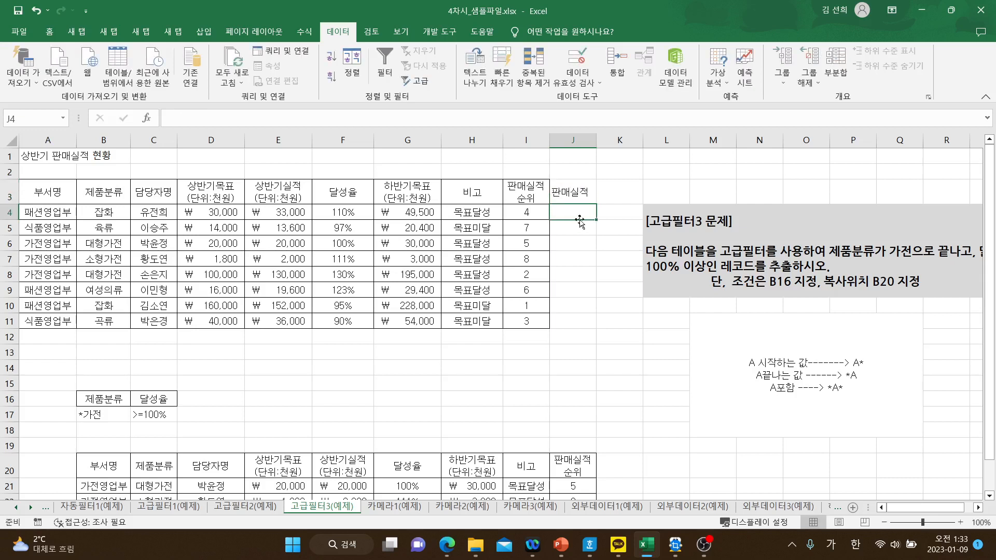
Step: Add a line break after 판매실적 in J3 and enter 순위 as the cell's second line
{"action": "double_click", "coordinate": [585, 192]}
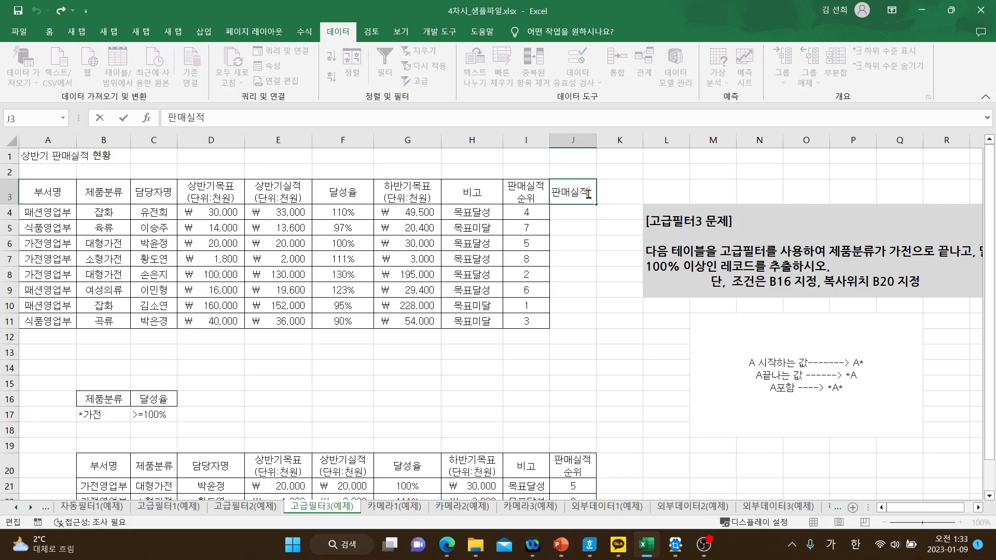
{"action": "key", "text": "alt"}
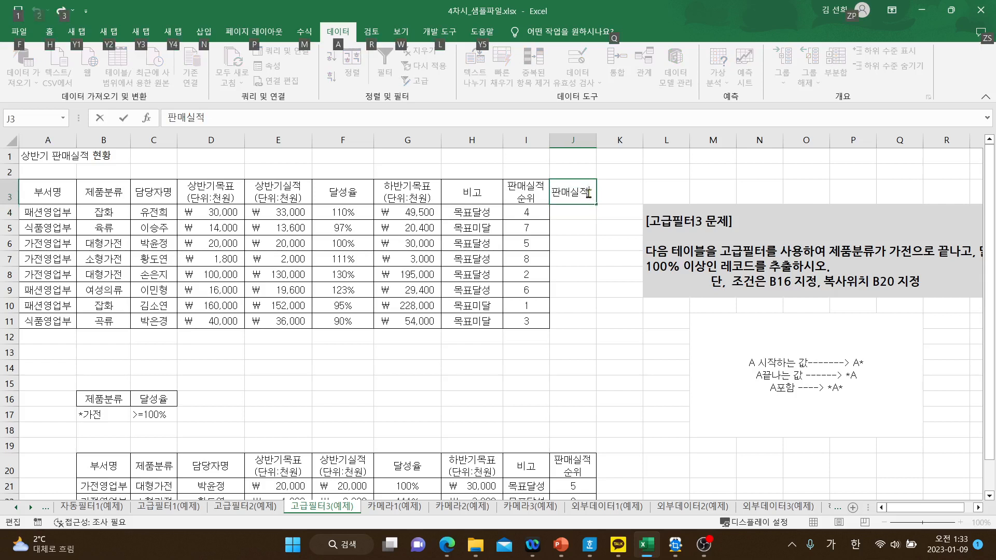
{"action": "key", "text": "alt+Return"}
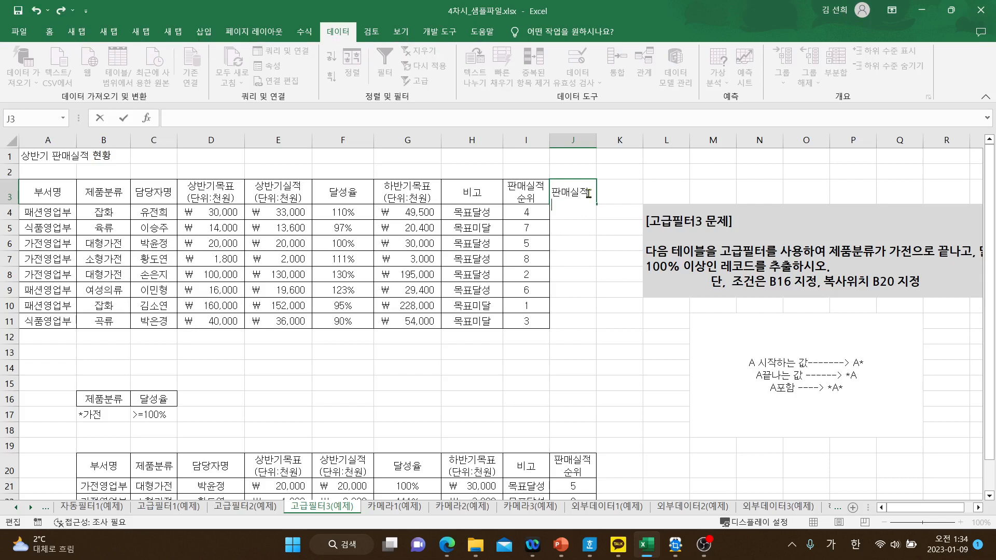
{"action": "type", "text": "순위"}
{"action": "key", "text": "Return"}
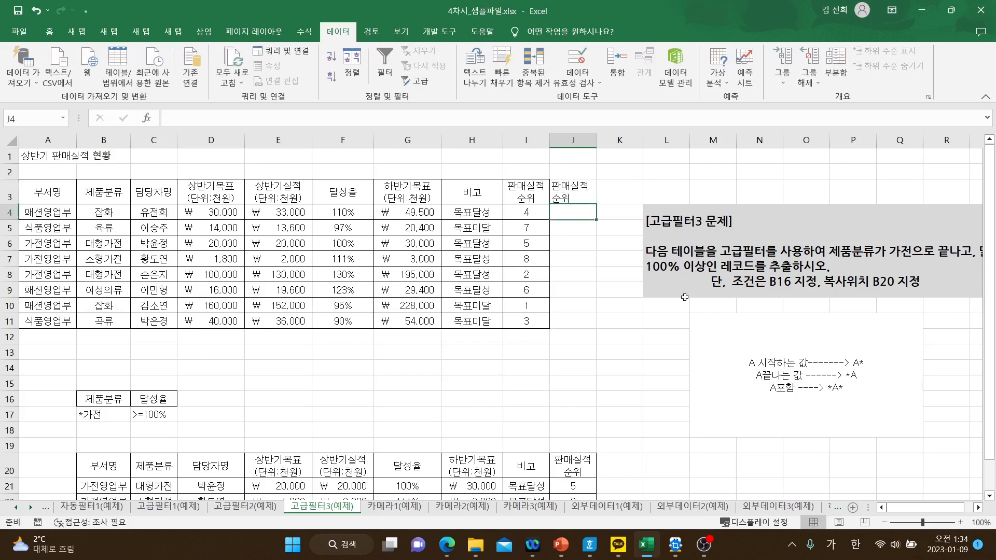
Step: Append the line 입력 후 ALT + ENTER to the wildcard notes in M11, separated by a blank line
{"action": "double_click", "coordinate": [857, 401]}
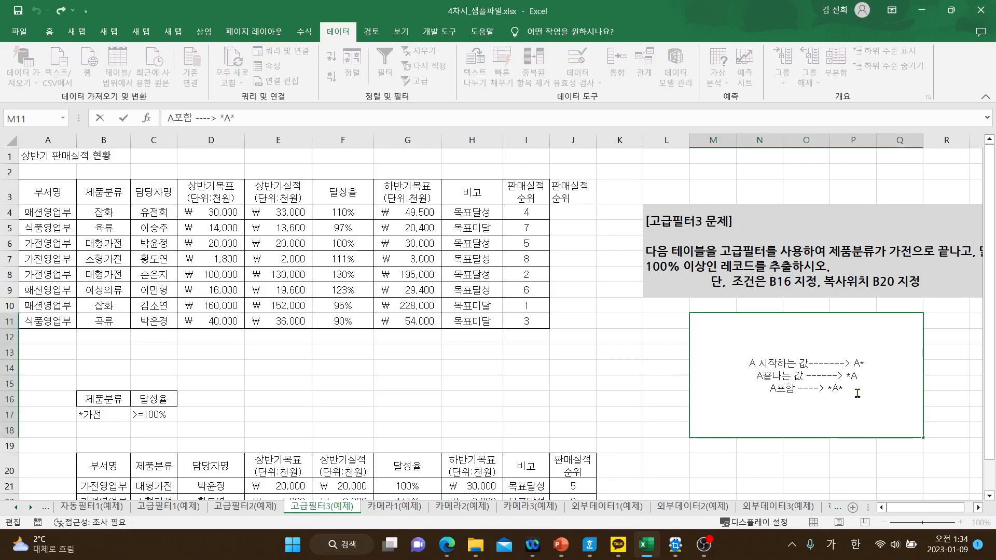
{"action": "key", "text": "Return"}
{"action": "double_click", "coordinate": [856, 392]}
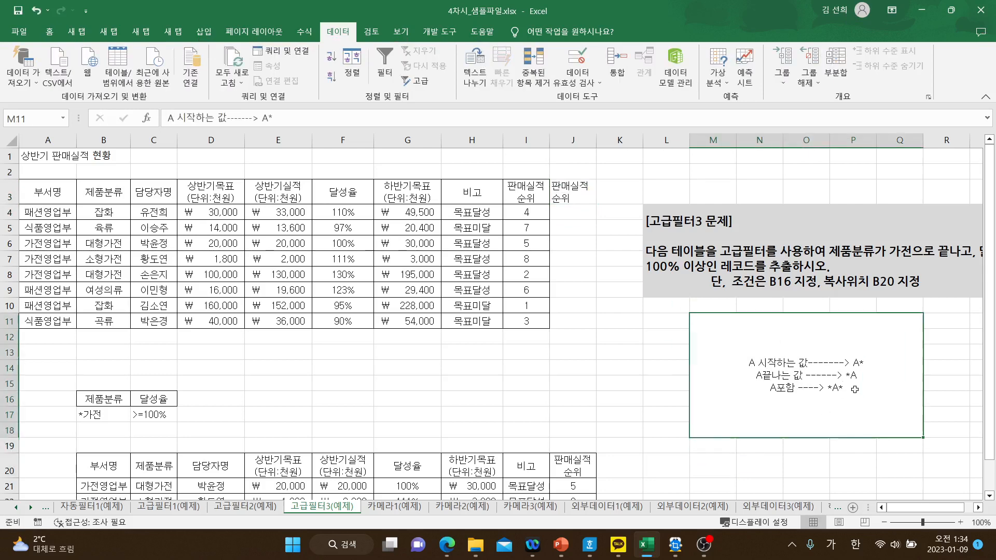
{"action": "key", "text": "alt+Return"}
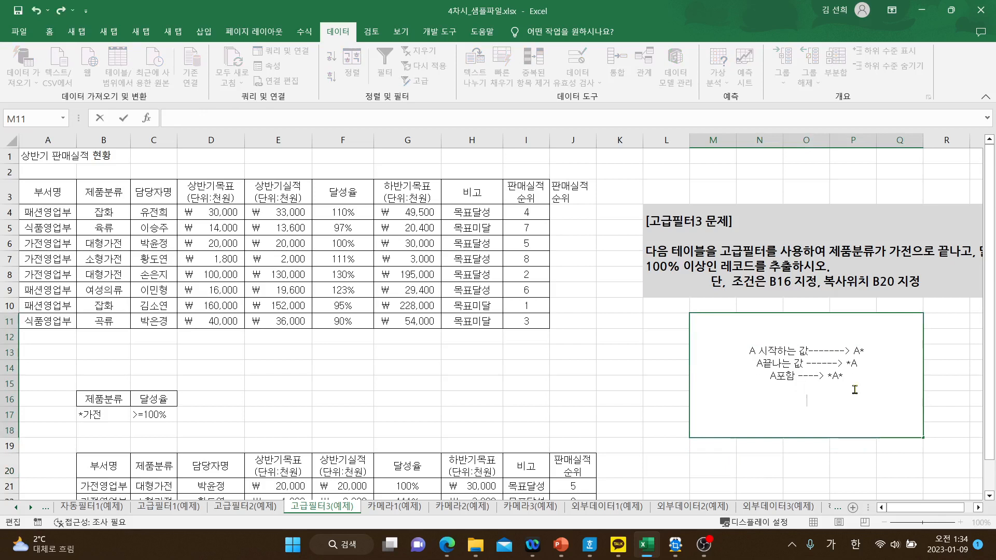
{"action": "type", "text": "입력 후"}
{"action": "key", "text": "Hangul"}
{"action": "type", "text": "ALT"}
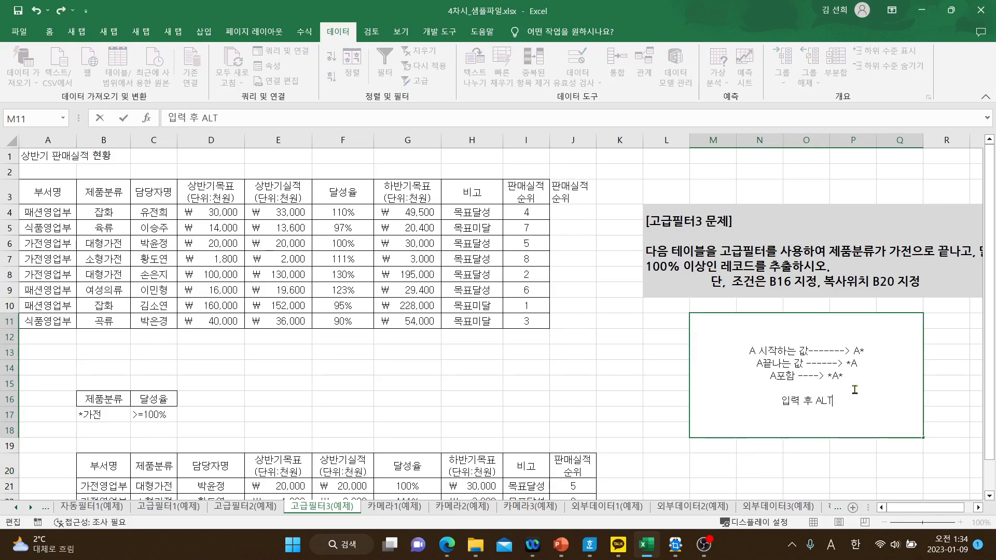
{"action": "type", "text": " + ENTER"}
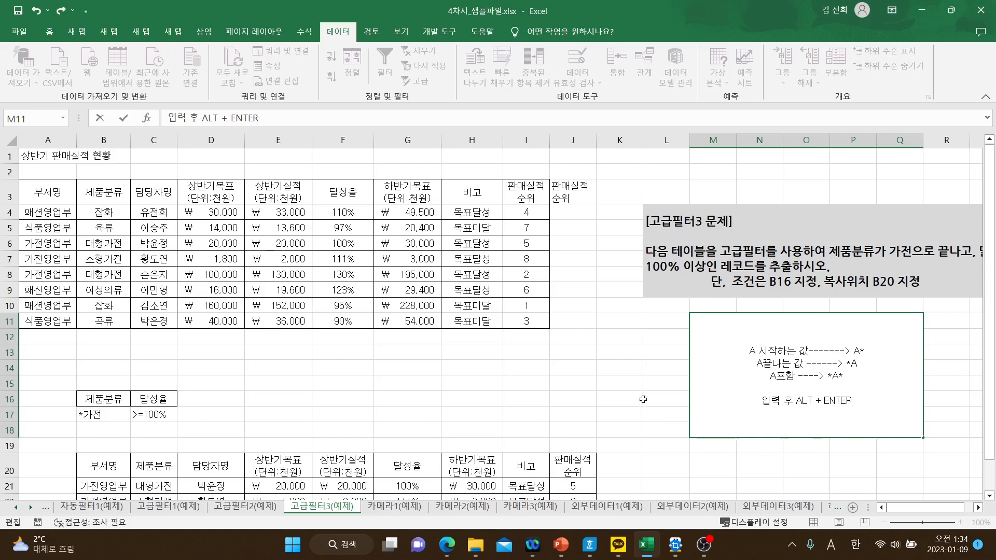
{"action": "left_click", "coordinate": [623, 351]}
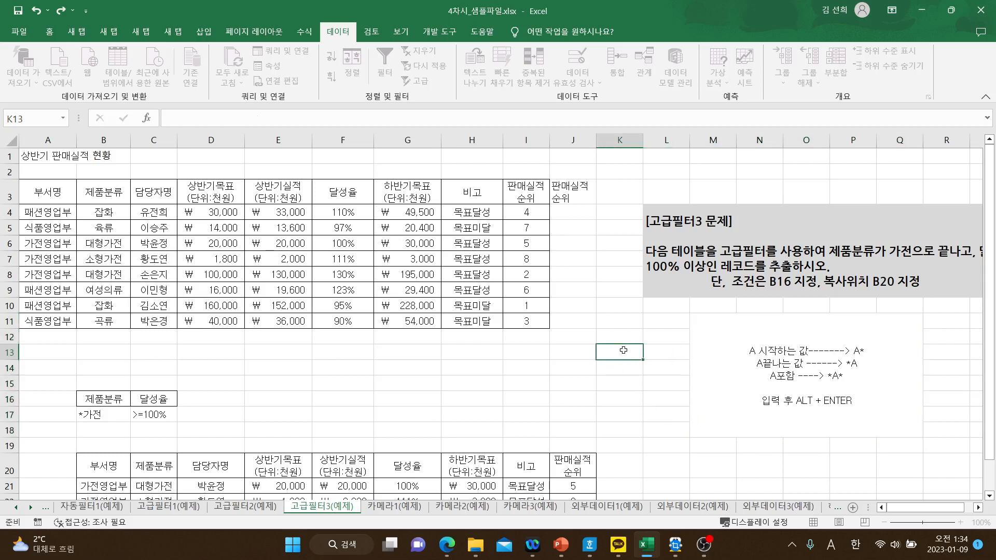
{"action": "scroll", "coordinate": [511, 409], "scroll_direction": "down", "scroll_amount": 1}
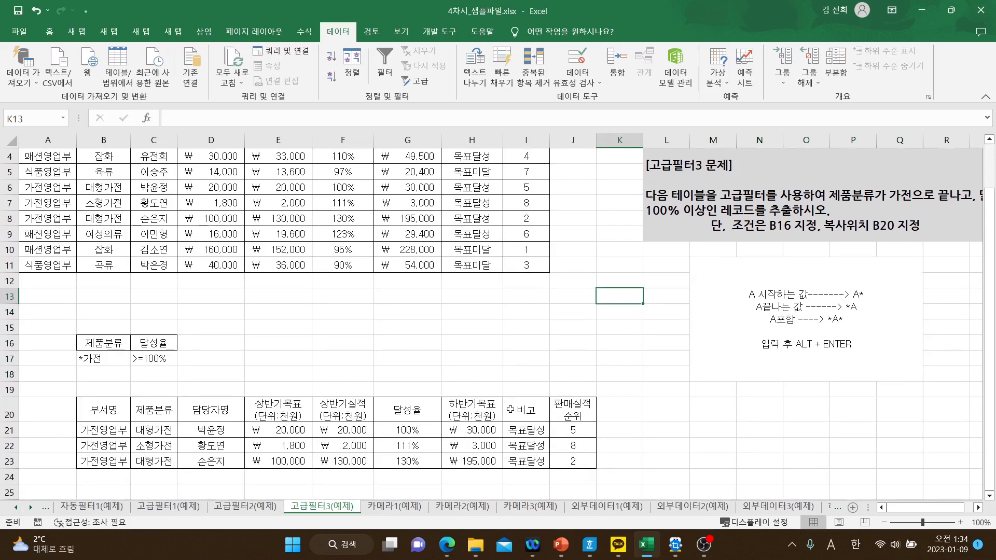
{"action": "scroll", "coordinate": [512, 409], "scroll_direction": "up", "scroll_amount": 1}
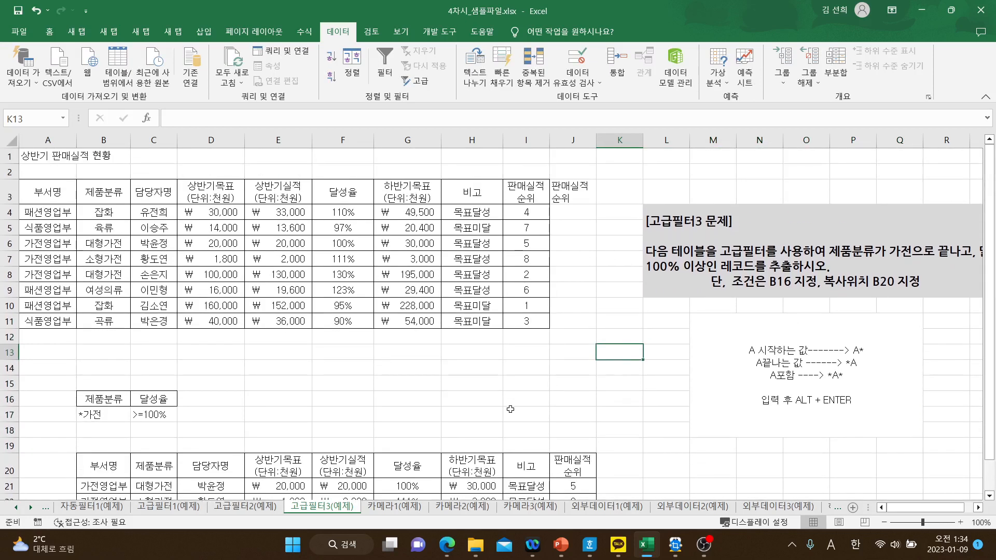